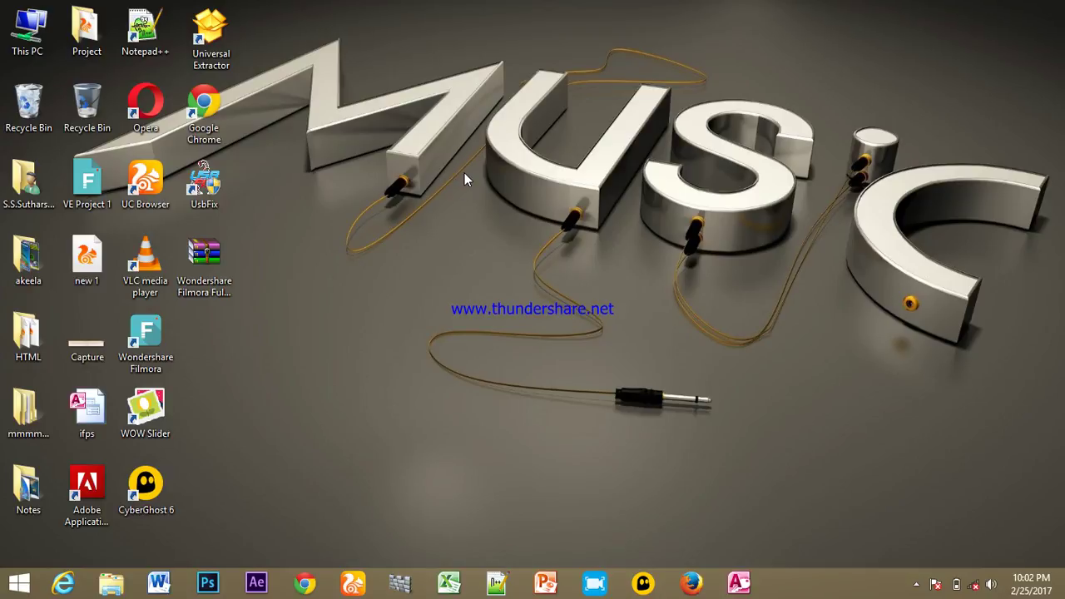
Refresh the desktop and open Microsoft Word with a blank document.
right_click(418, 116)
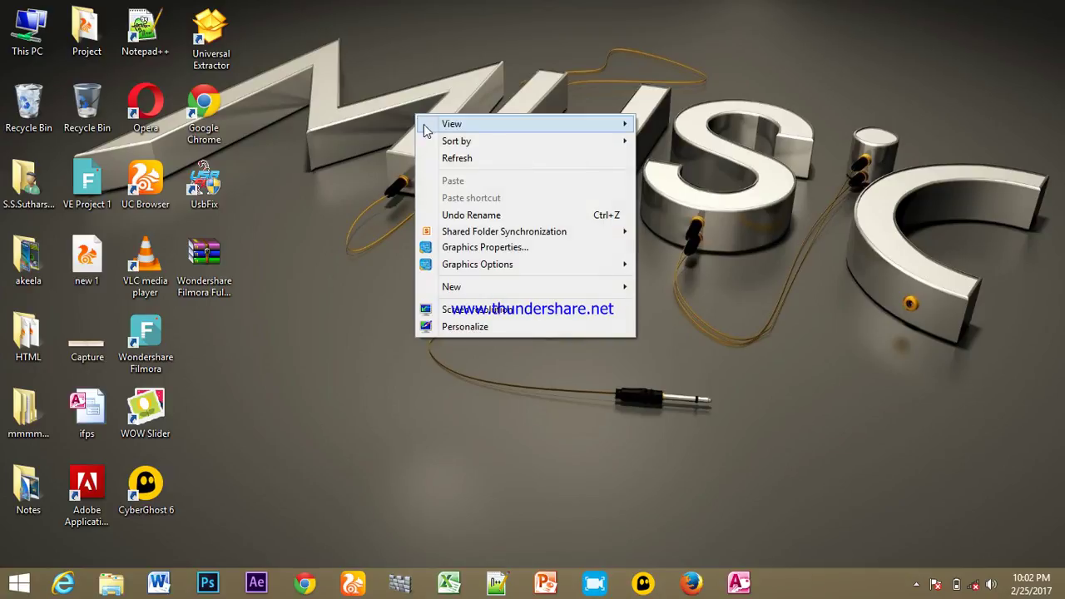
left_click(435, 159)
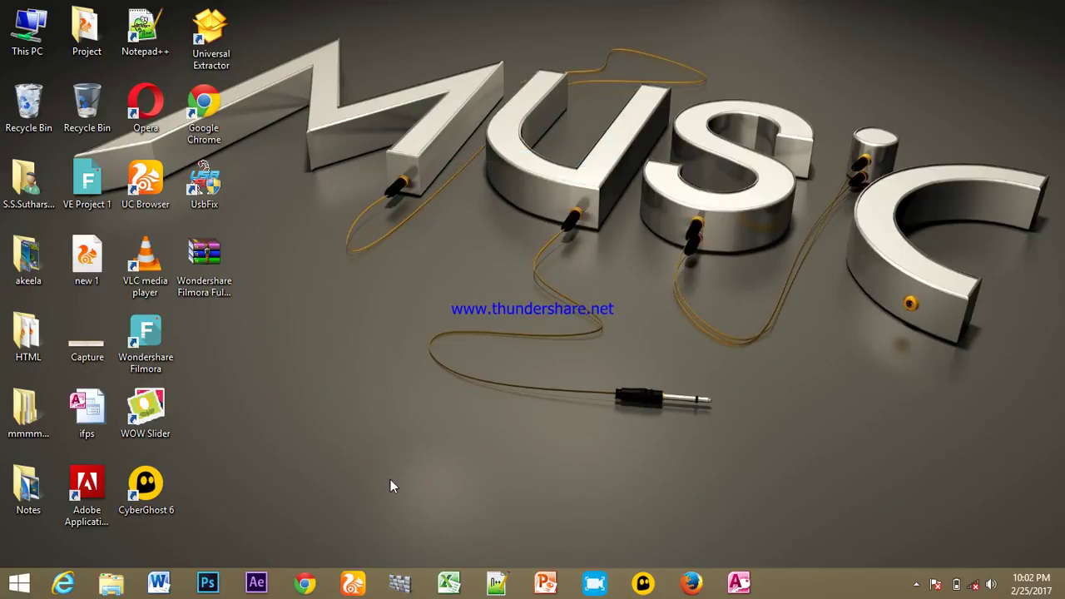
left_click(158, 583)
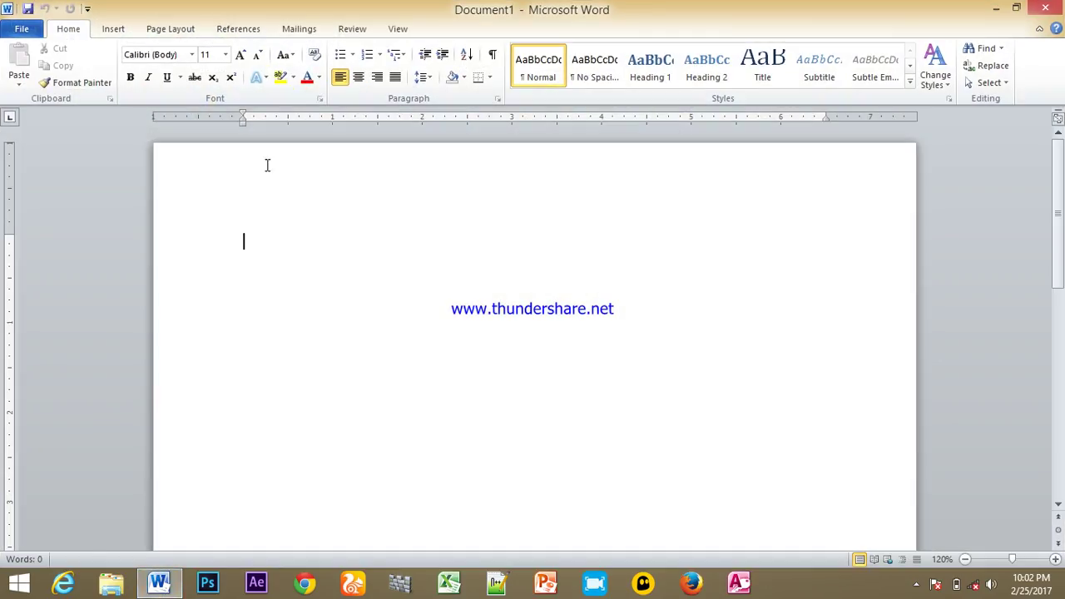
Insert a table with 5 columns and 12 rows into the blank document.
left_click(118, 36)
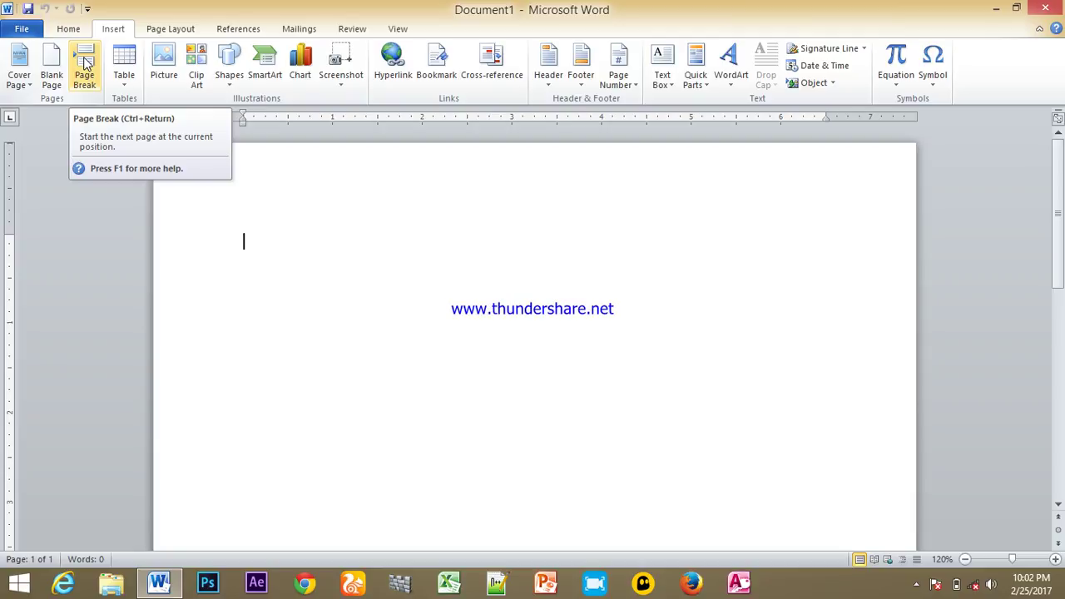
left_click(129, 89)
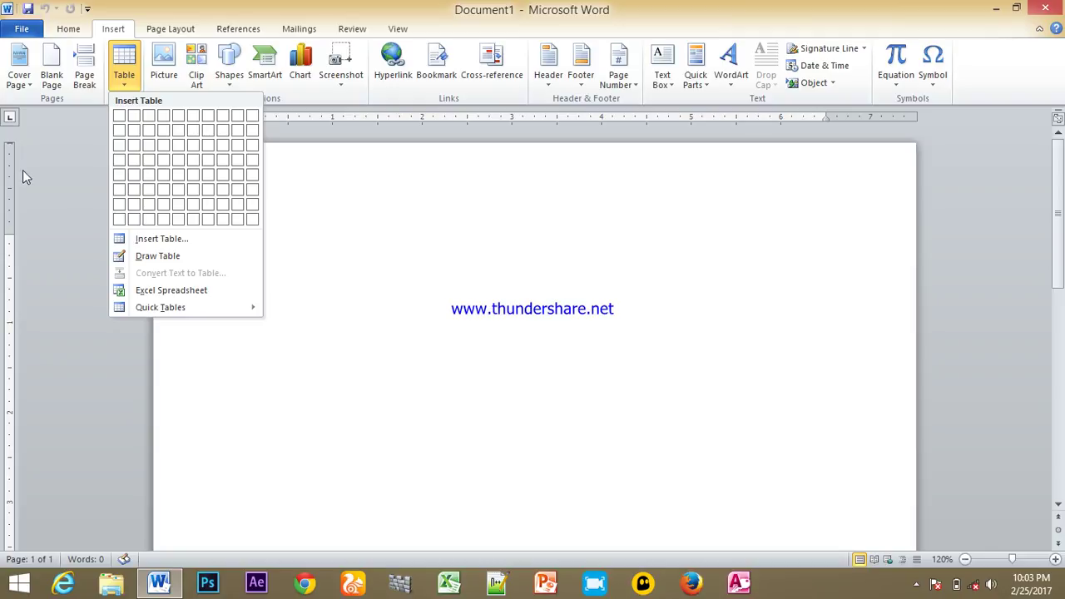
left_click(174, 239)
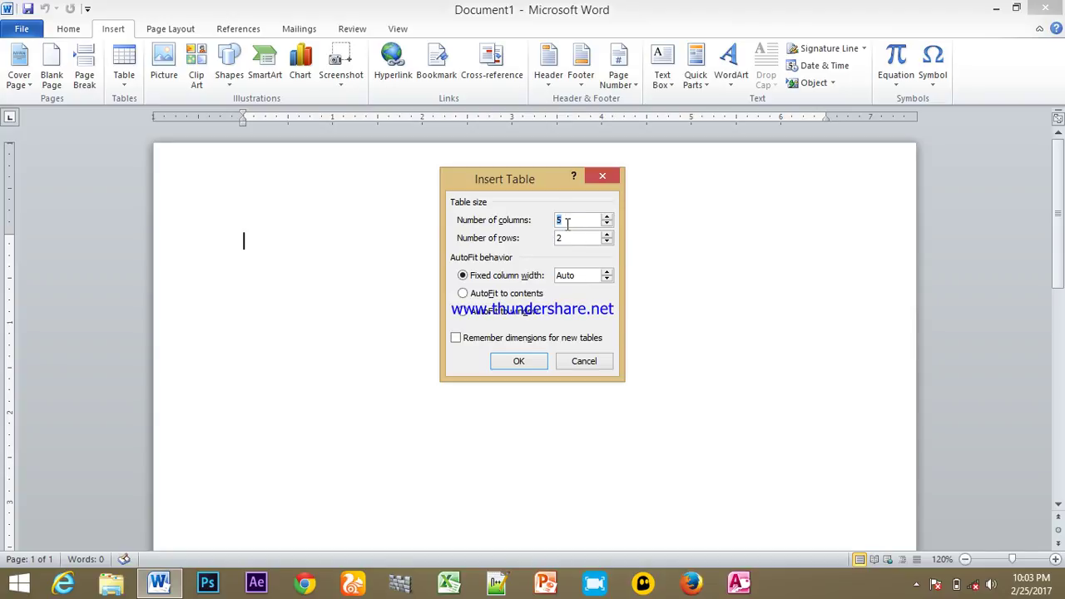
type("5")
left_click_drag(588, 238, 484, 242)
type("1")
left_click(542, 364)
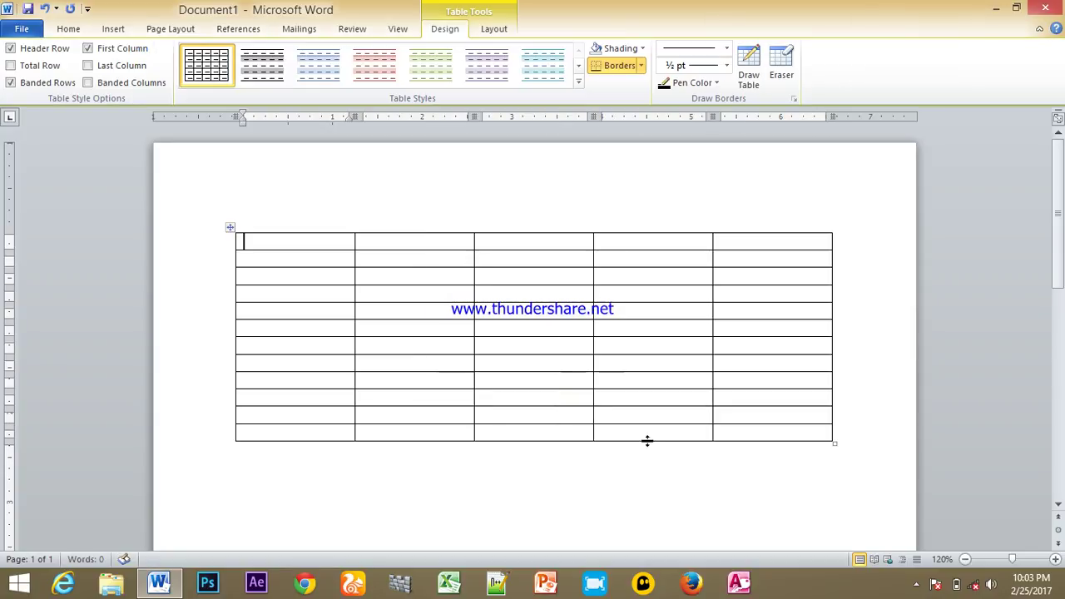
left_click(287, 296)
left_click(449, 303)
left_click(532, 302)
left_click(653, 302)
left_click(743, 306)
left_click_drag(302, 240, 295, 436)
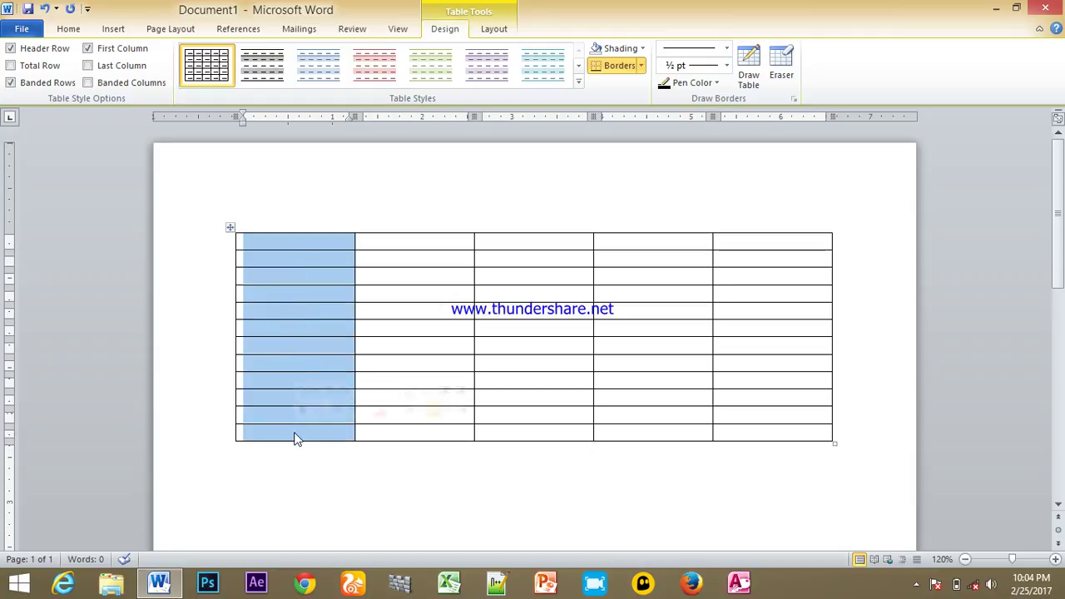
left_click(535, 382)
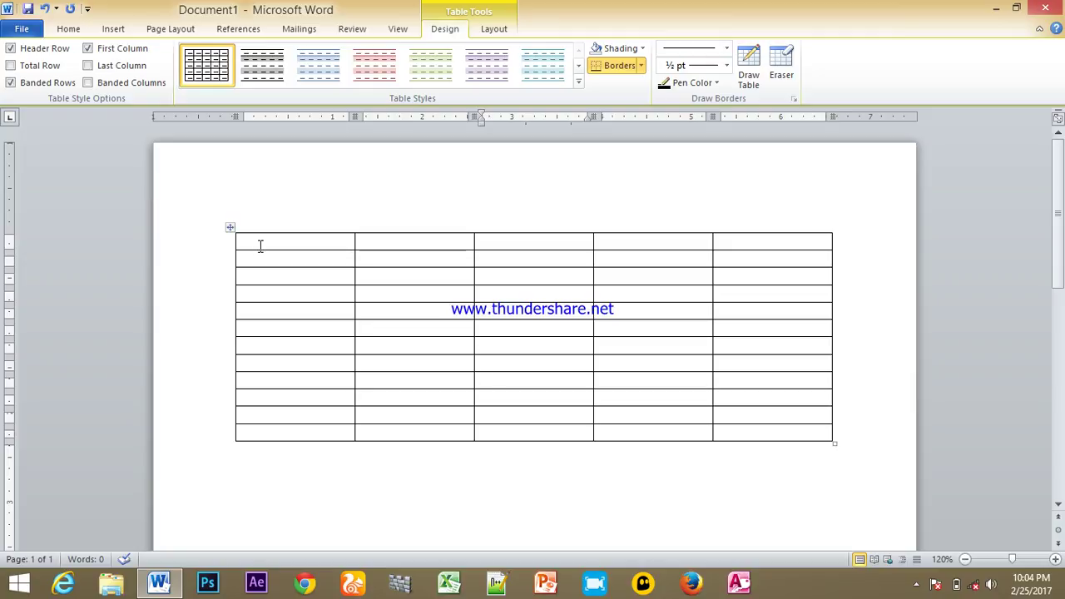
Increase the height of the table's first row to about 0.37 inches.
left_click_drag(262, 242, 340, 250)
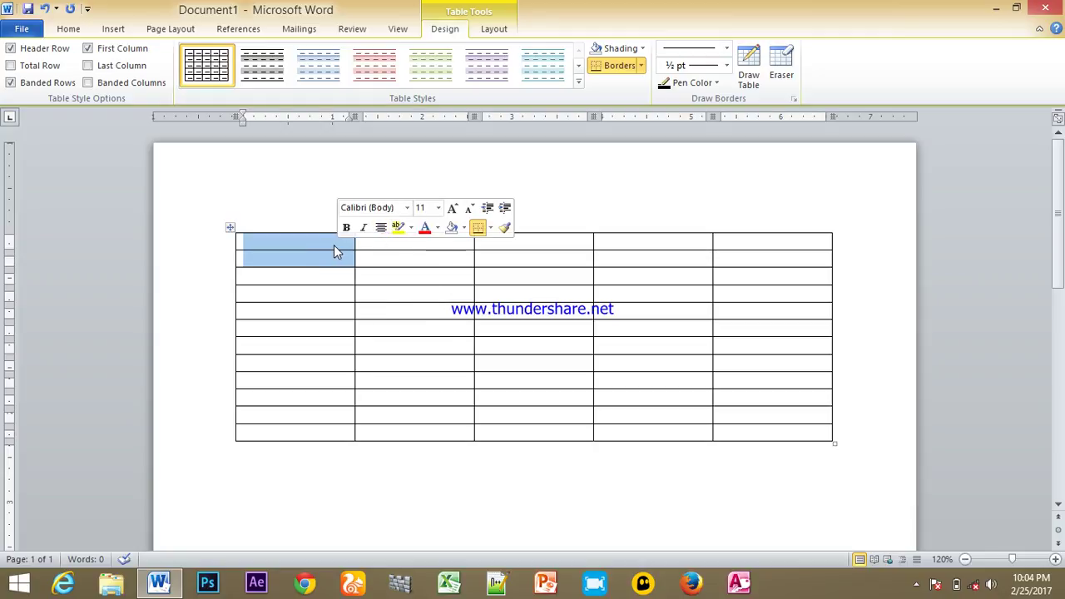
left_click(334, 244)
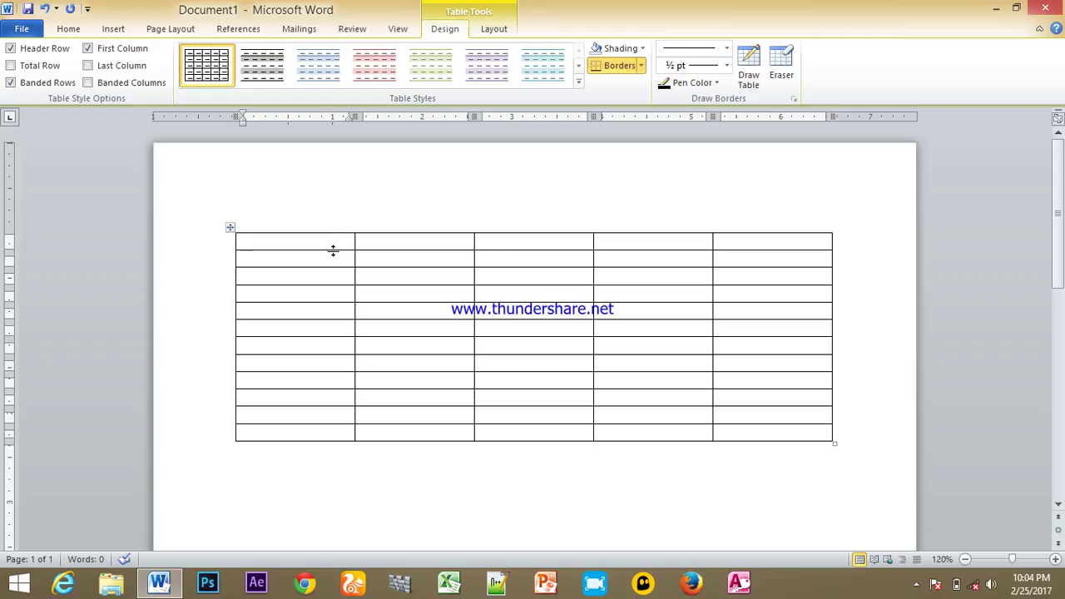
left_click_drag(333, 249, 333, 267)
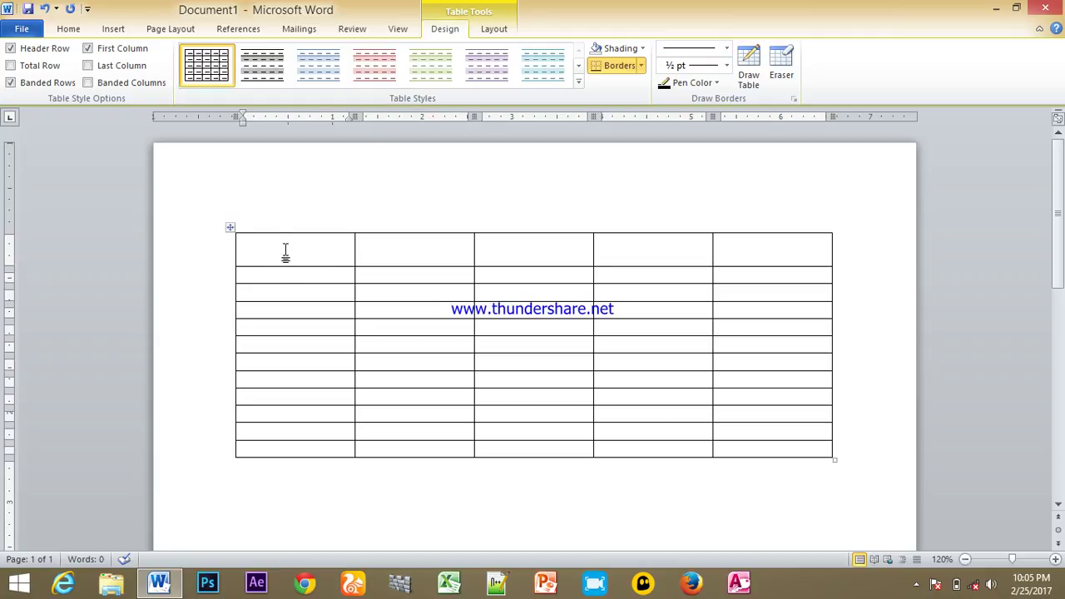
Try merging the five cells of the first row into one, and undo the merge.
left_click(495, 28)
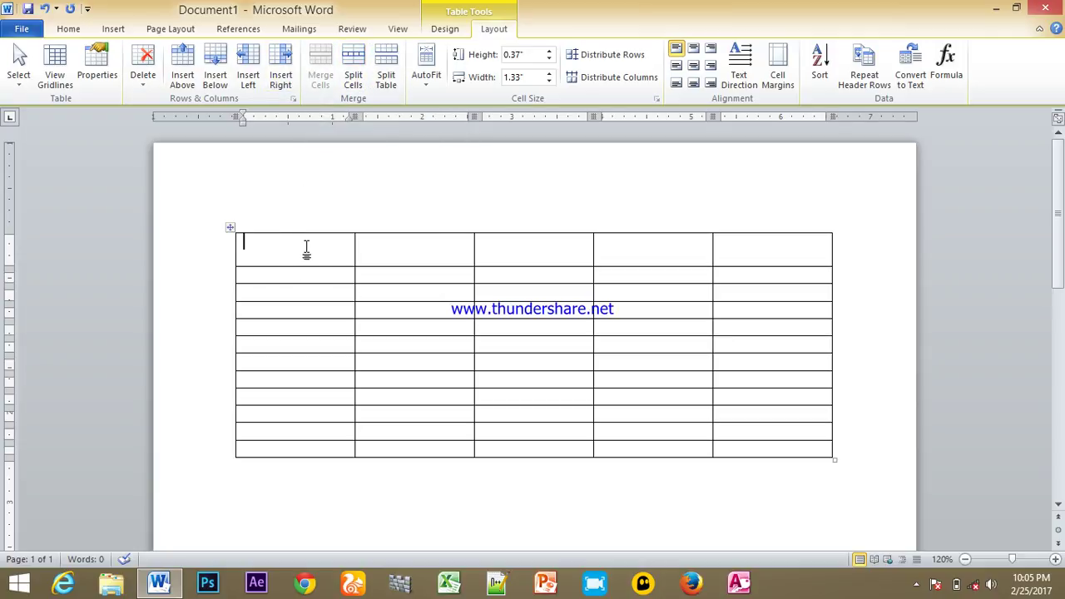
left_click_drag(307, 254, 784, 255)
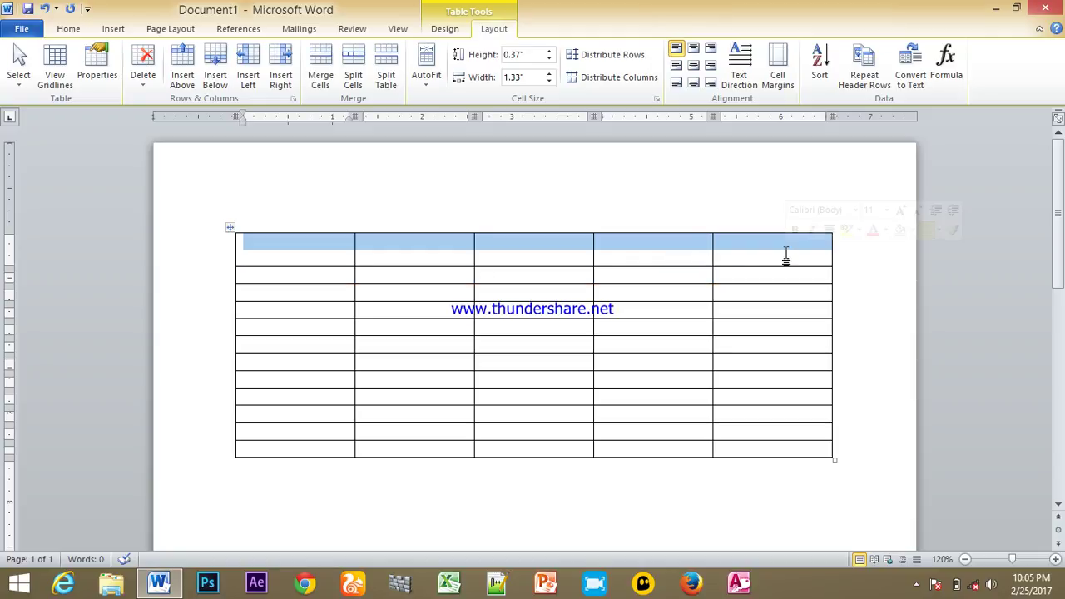
left_click(325, 63)
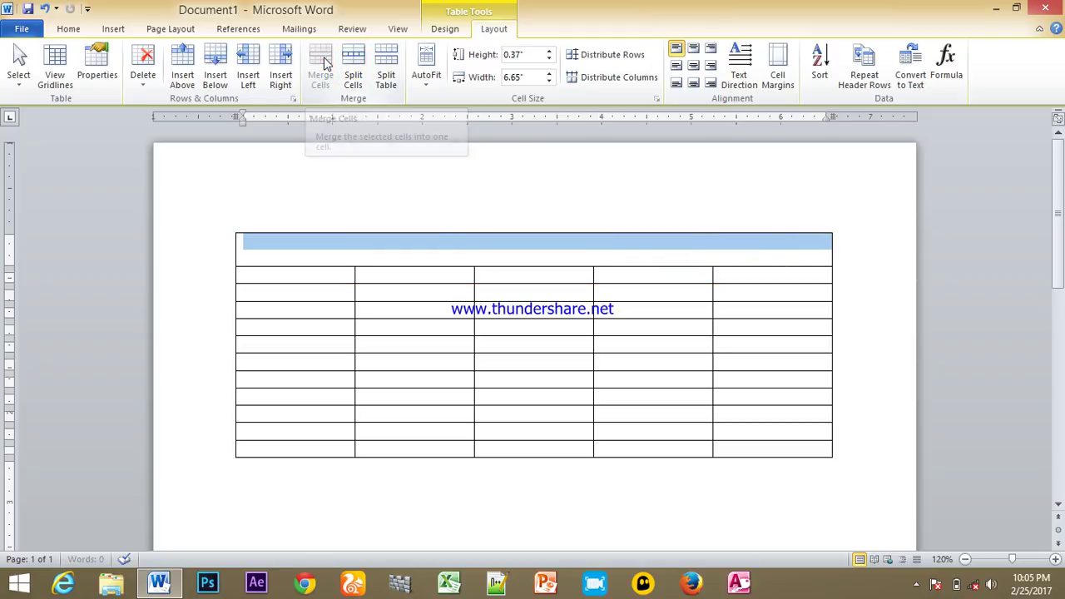
left_click(452, 304)
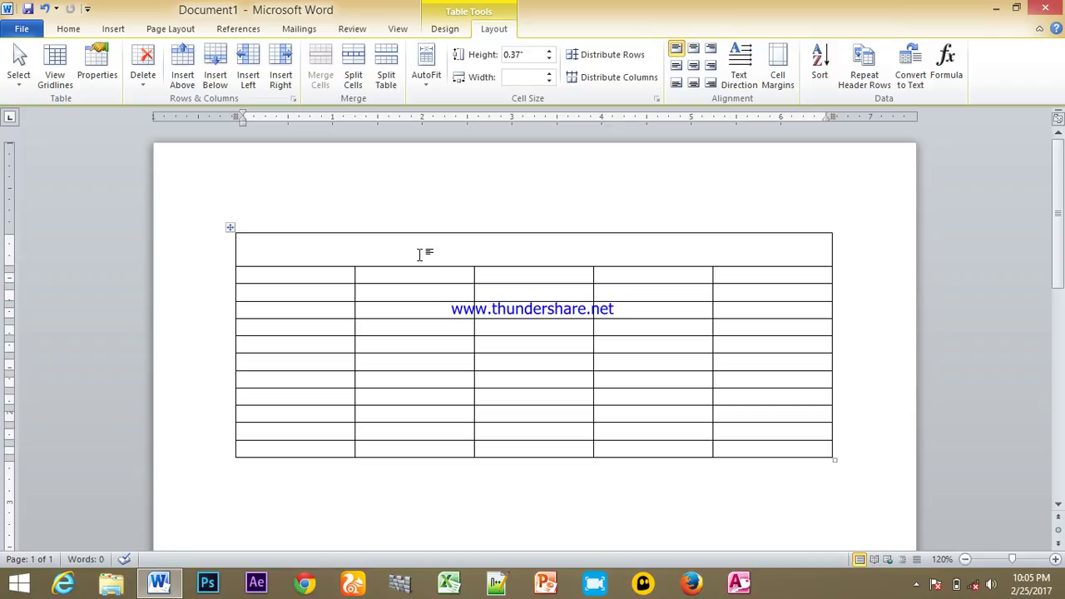
left_click(46, 9)
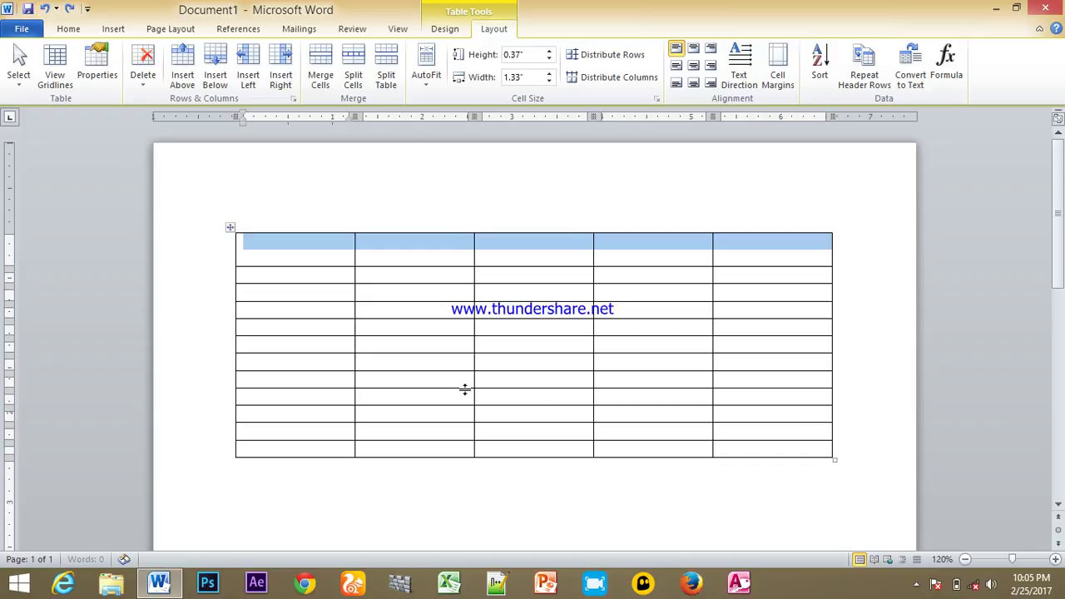
left_click(554, 387)
Apply the Light Grid - Accent 6 table style to the whole table.
left_click(313, 251)
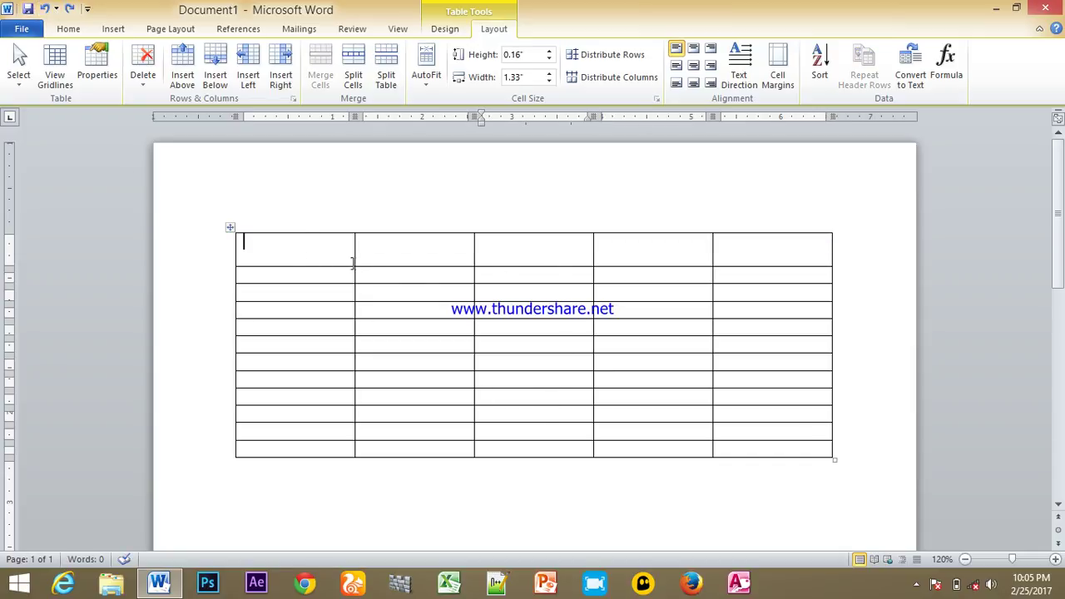
left_click_drag(353, 263, 767, 457)
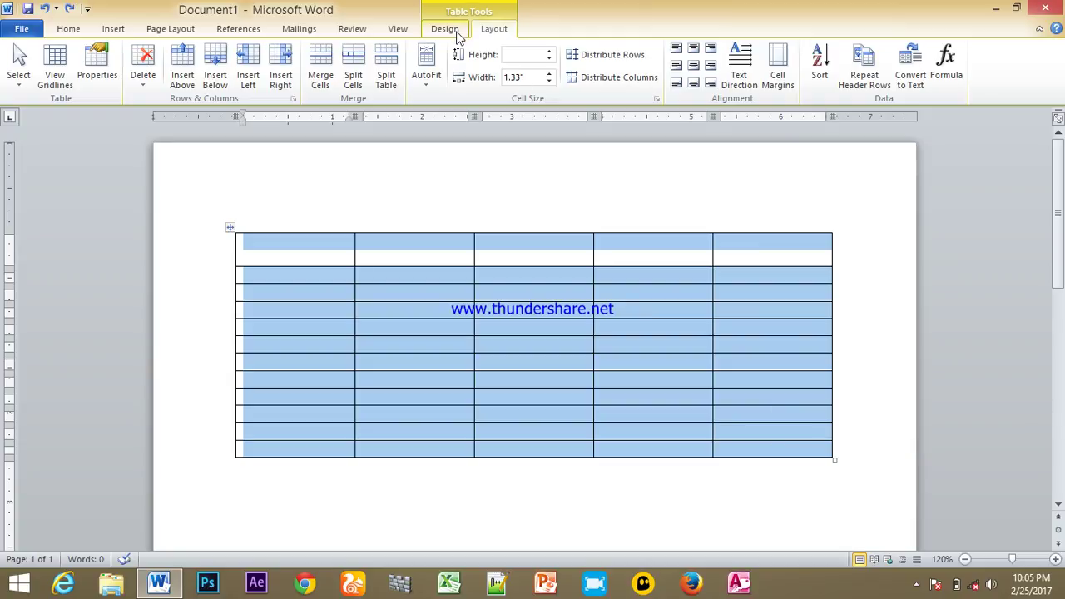
left_click(457, 37)
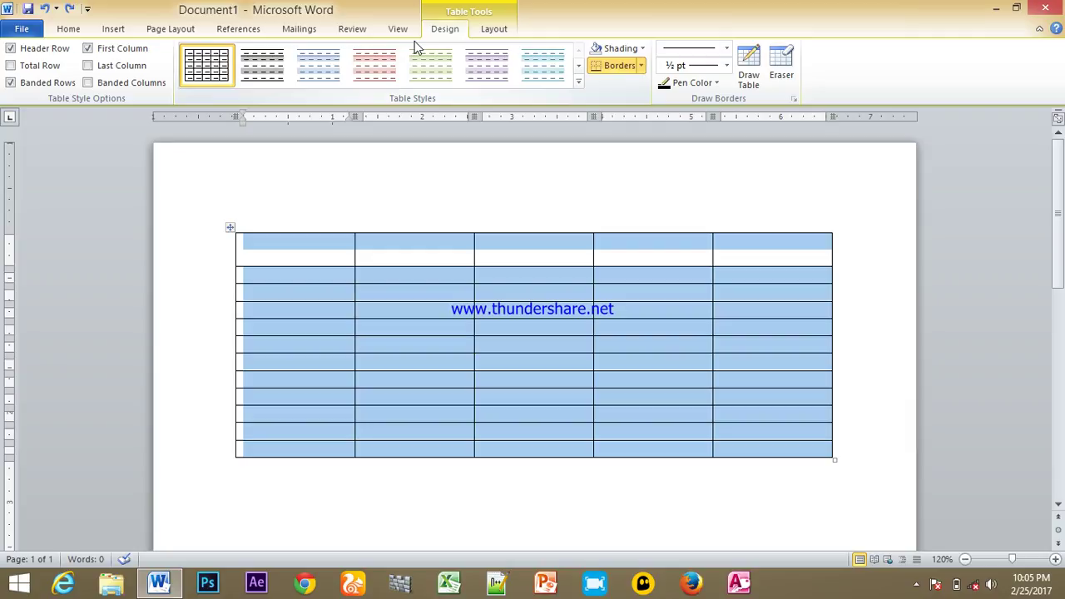
left_click(578, 81)
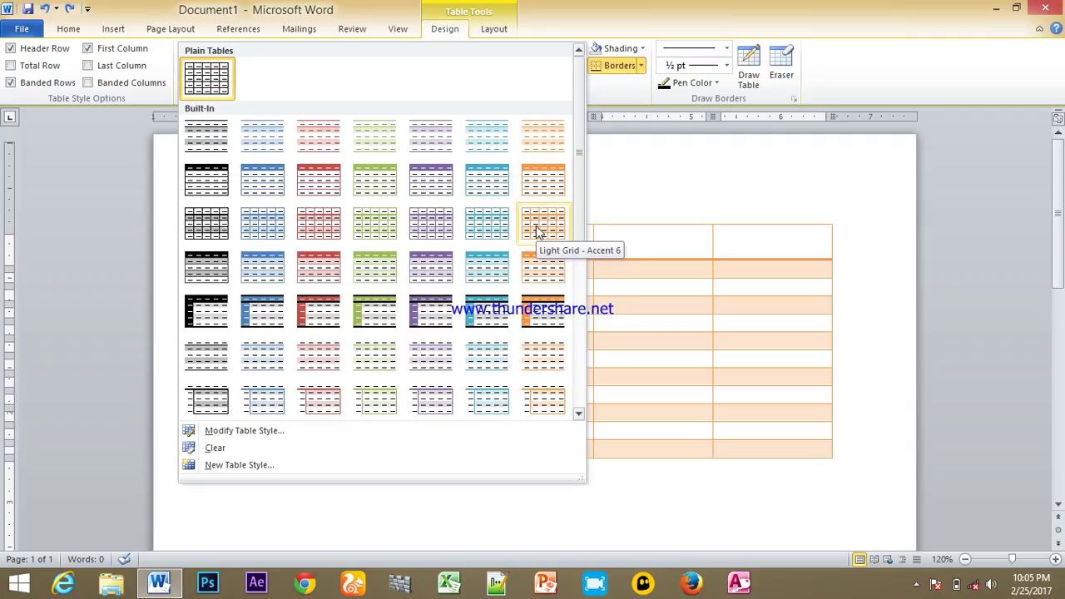
left_click(539, 232)
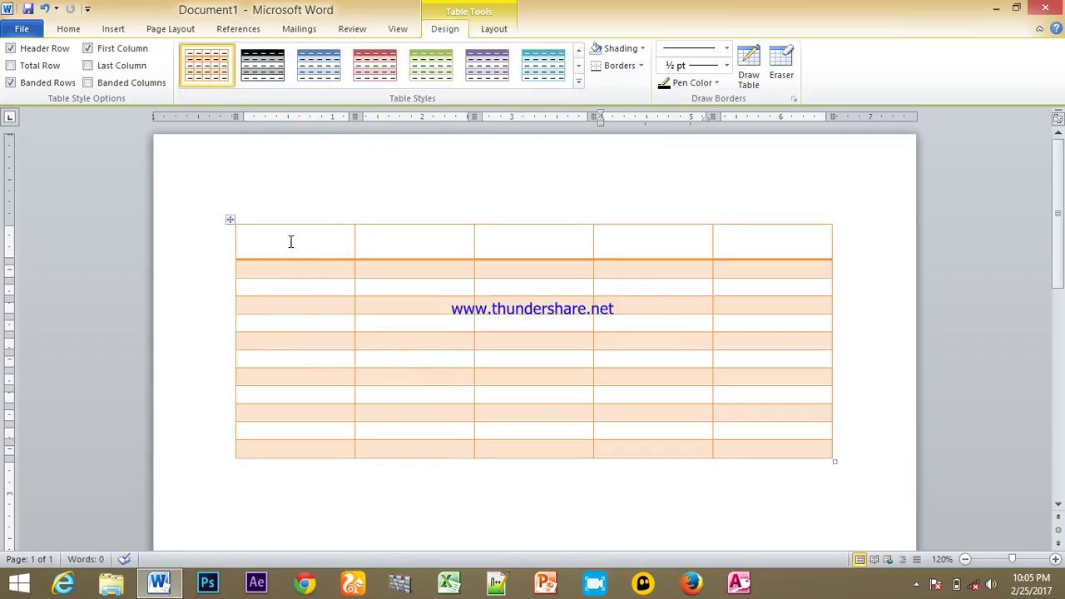
Merge the five cells of the table's first row into a single heading cell.
left_click_drag(291, 241, 737, 238)
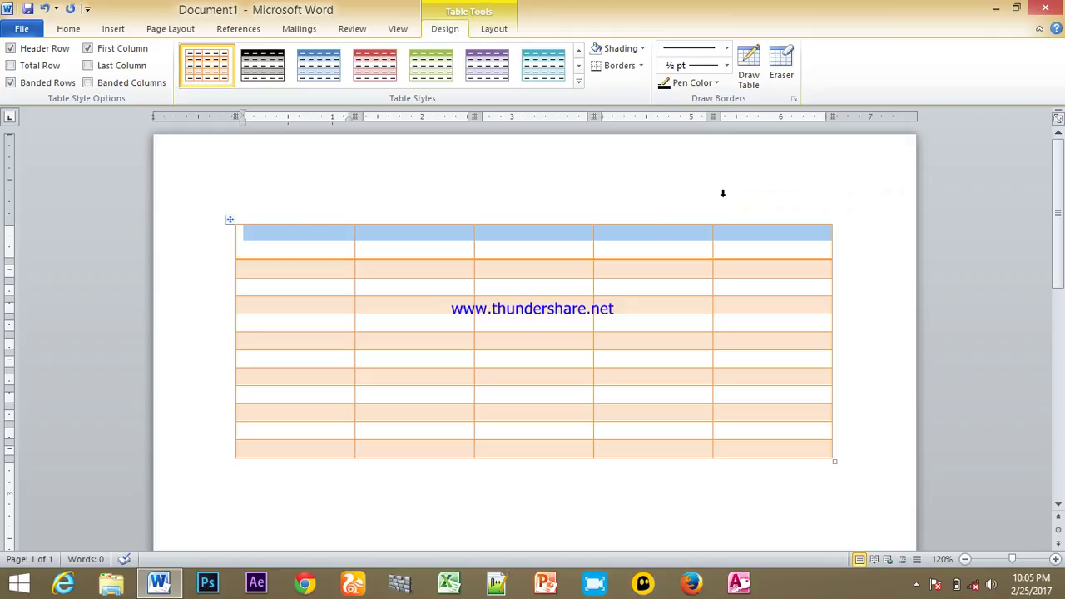
left_click(640, 304)
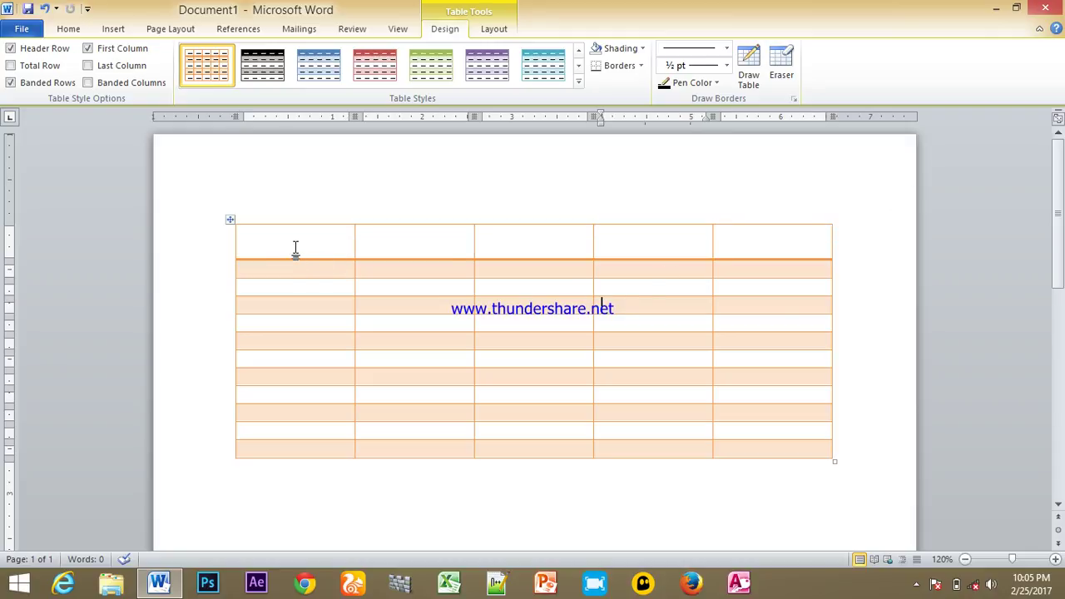
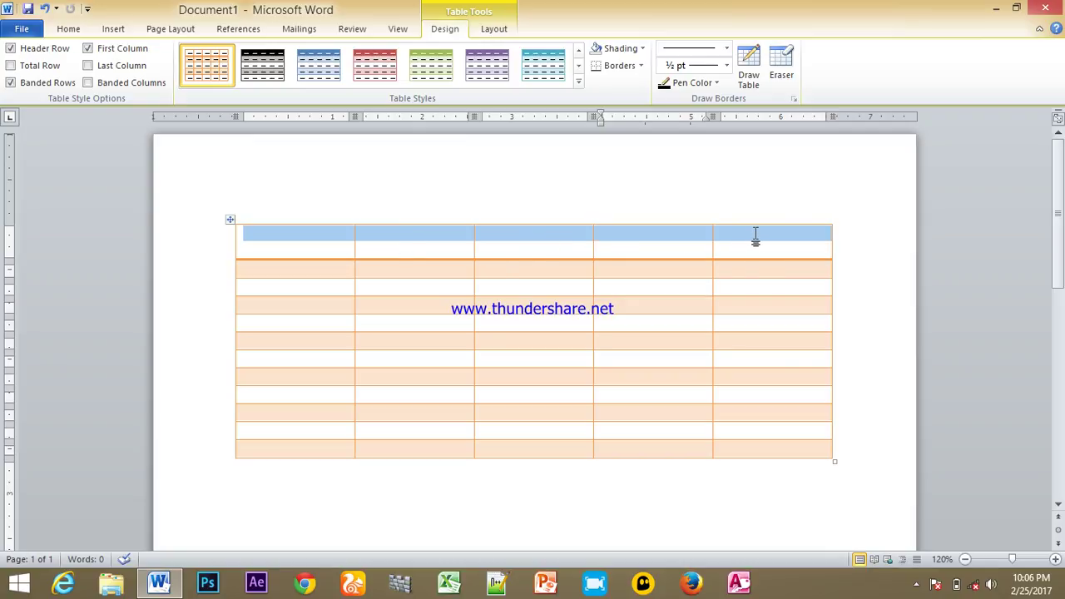
left_click(276, 257)
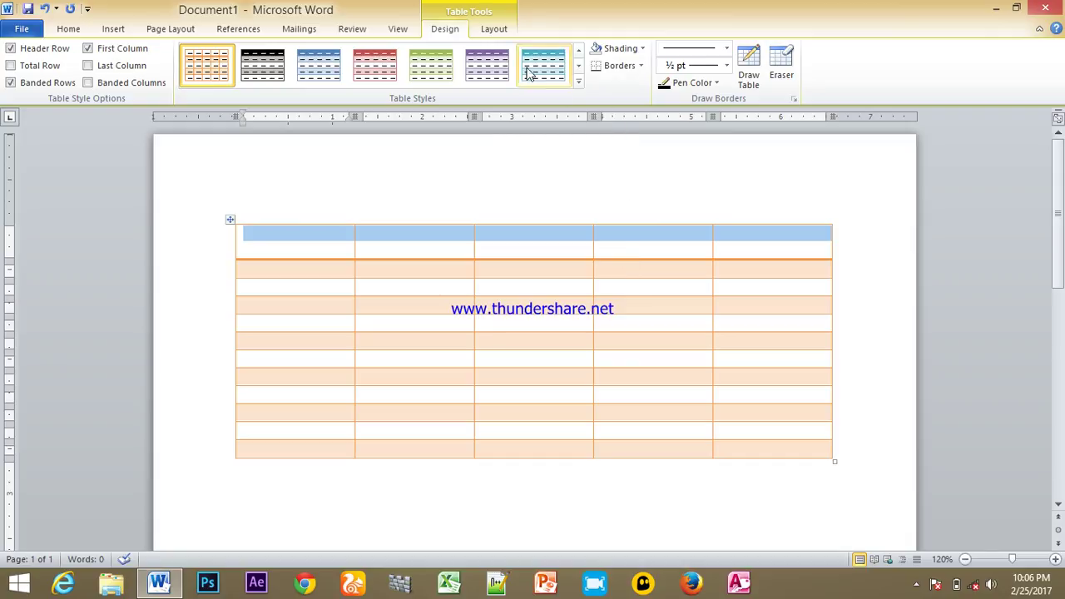
left_click(499, 30)
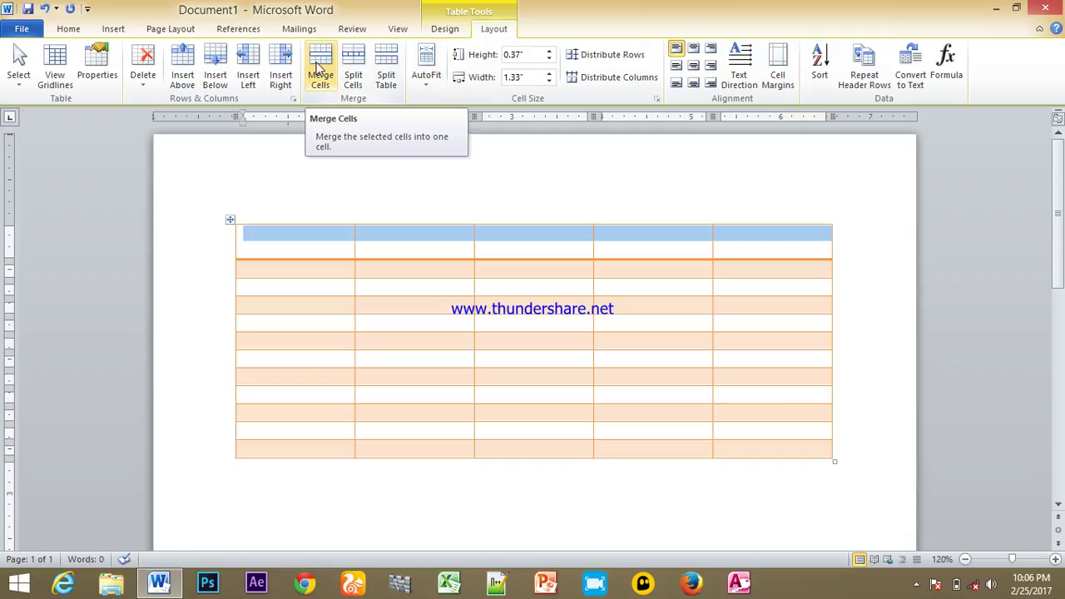
left_click(319, 69)
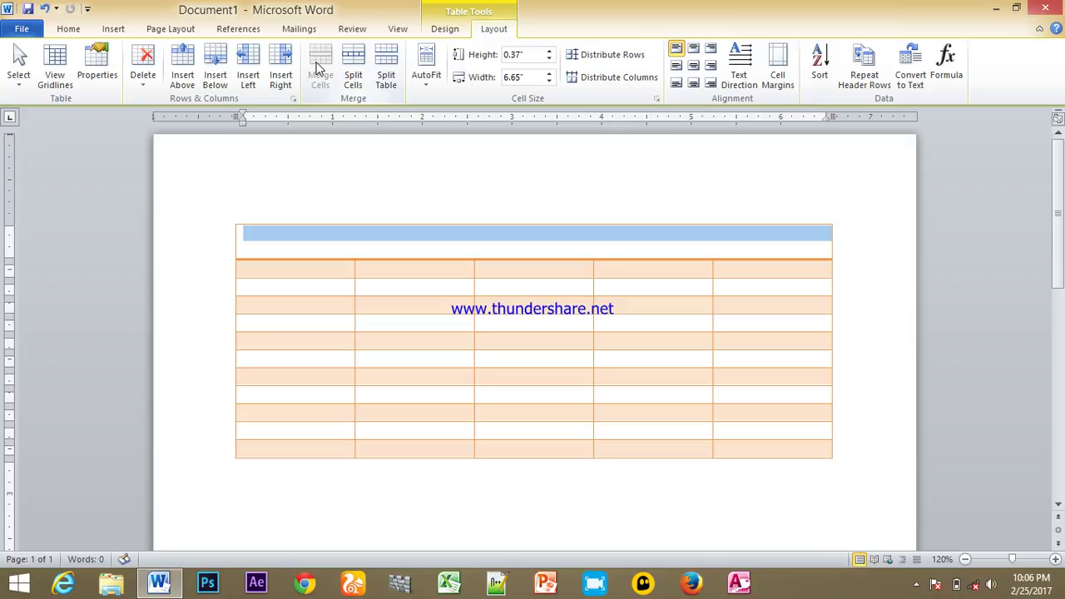
Enter the heading "Student details" in the merged first row.
left_click(327, 242)
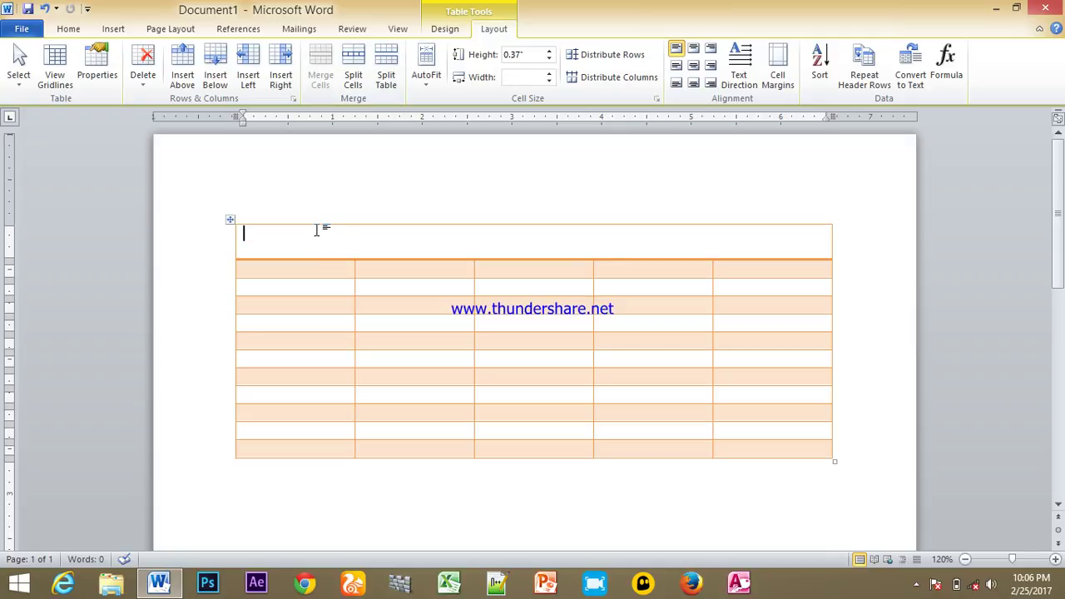
left_click(341, 336)
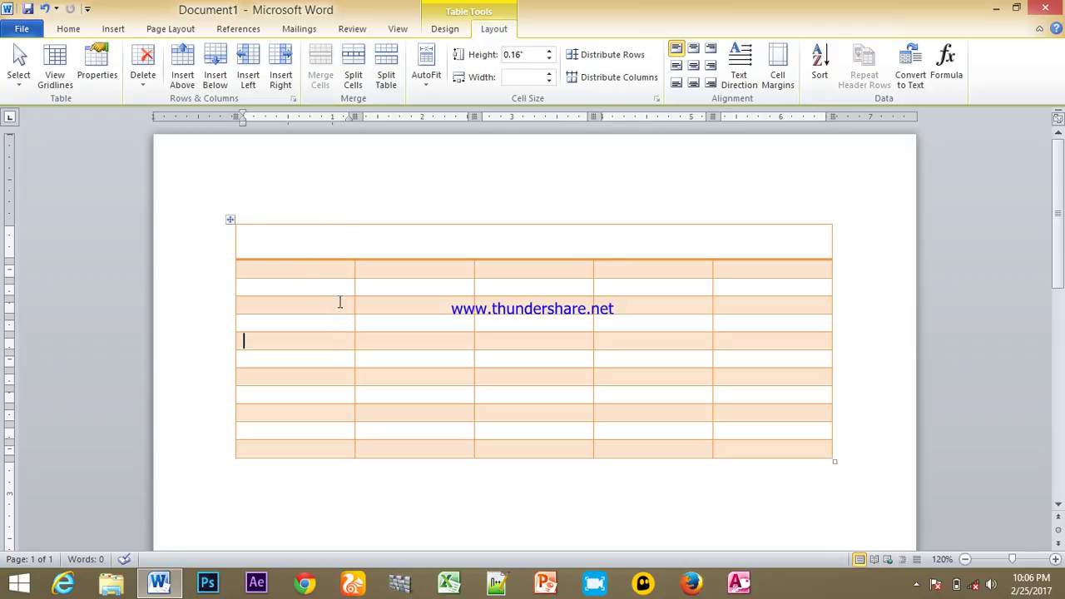
left_click(328, 238)
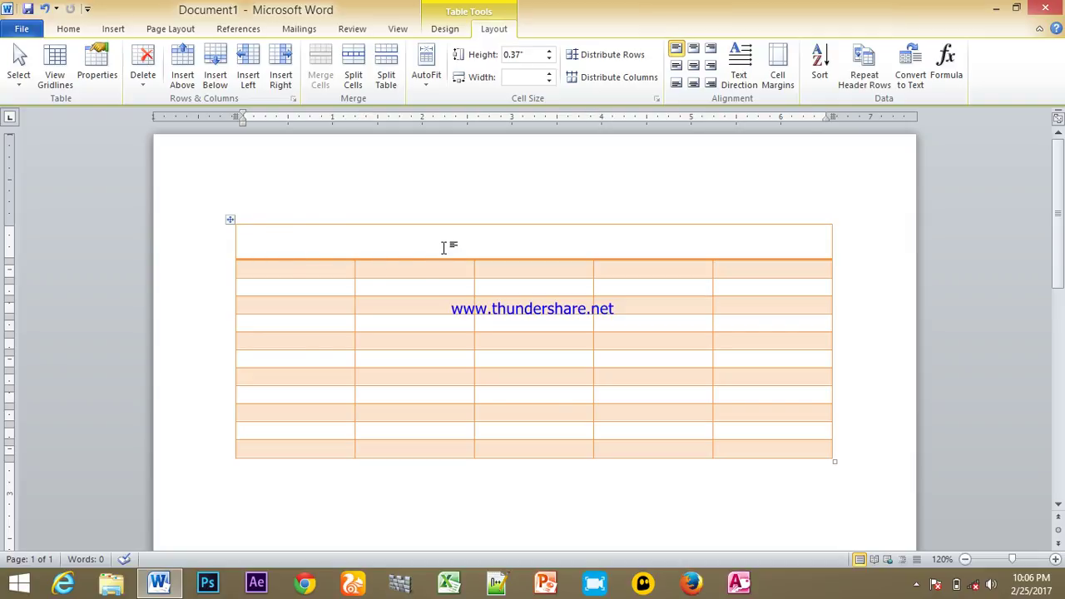
type("Studen")
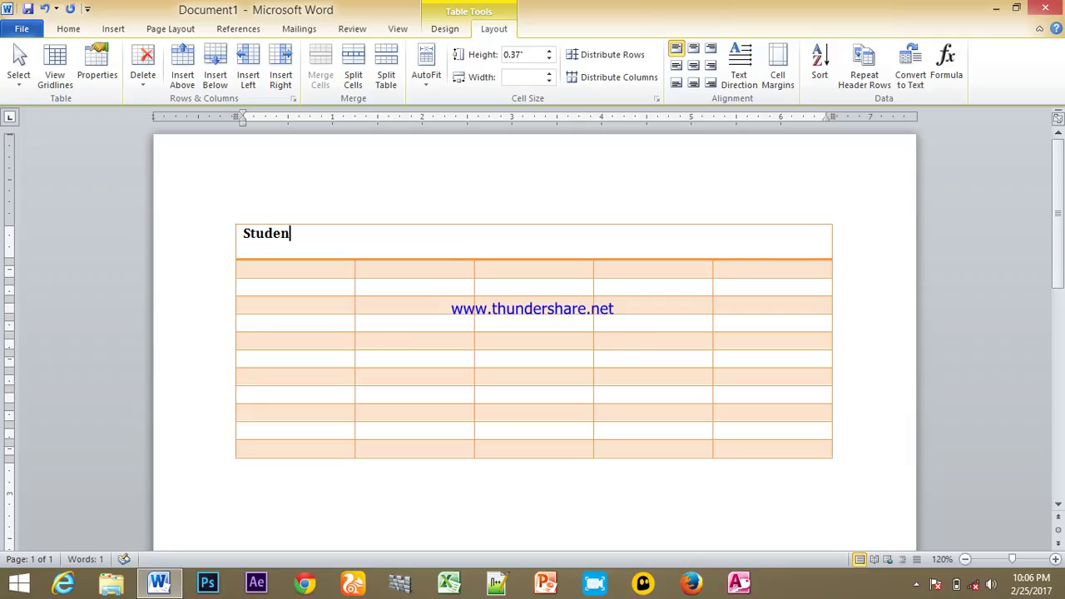
type("t details")
left_click(392, 365)
Increase the height of the "Student details" heading row to about 0.61 inches.
left_click_drag(370, 236, 236, 236)
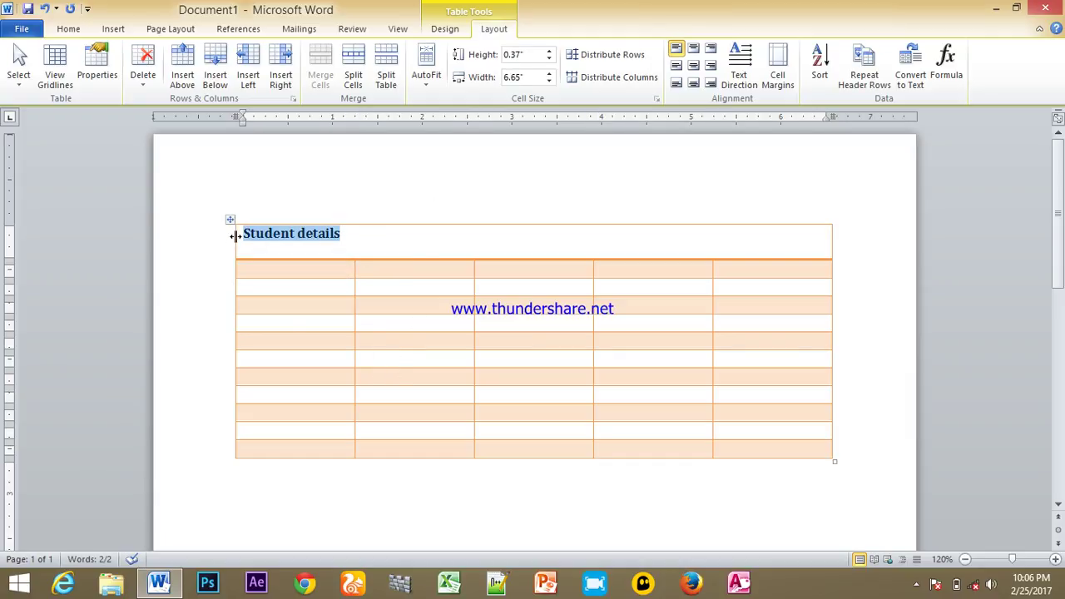
left_click(346, 233)
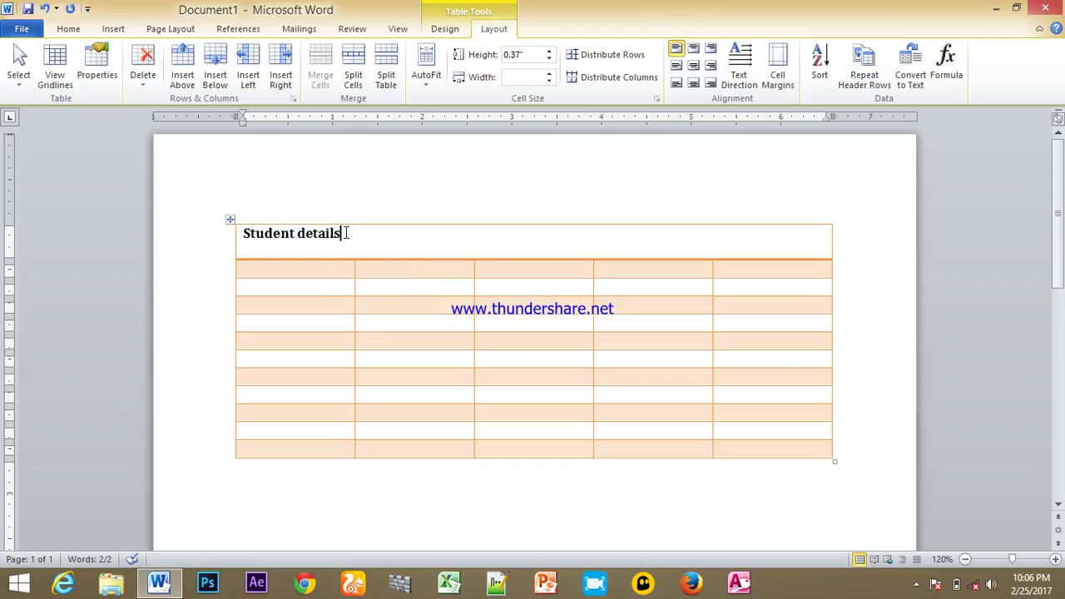
left_click_drag(402, 261, 397, 280)
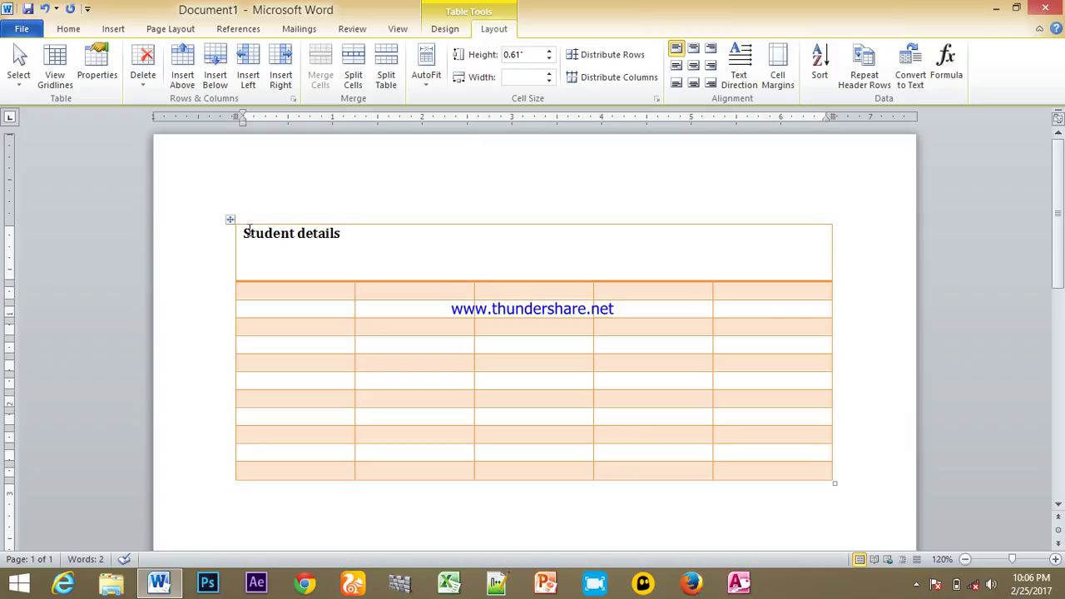
Enlarge the "Student details" heading to 26 pt and centre it horizontally.
left_click_drag(244, 232, 333, 238)
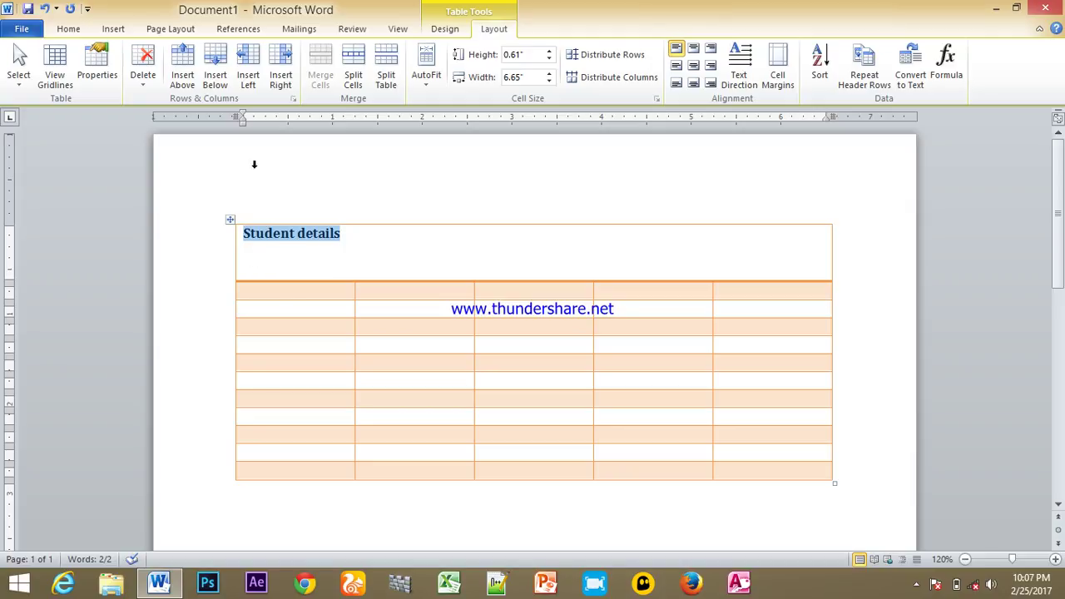
left_click(68, 29)
left_click(241, 55)
left_click(240, 55)
left_click(240, 55)
left_click(240, 55)
left_click(240, 54)
left_click(240, 55)
left_click(241, 54)
left_click(240, 55)
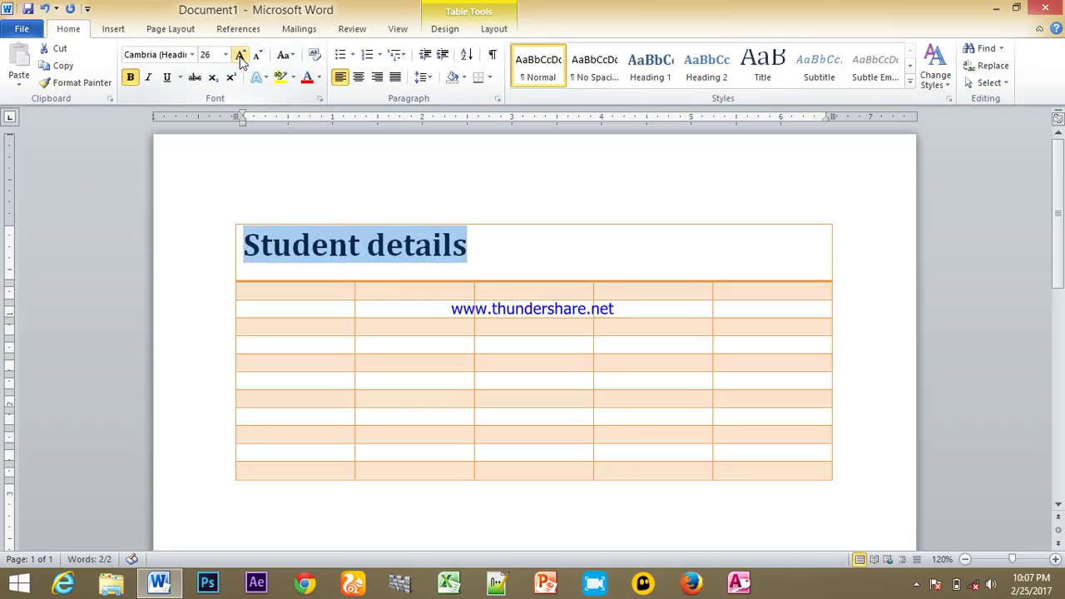
left_click(359, 77)
left_click(623, 259)
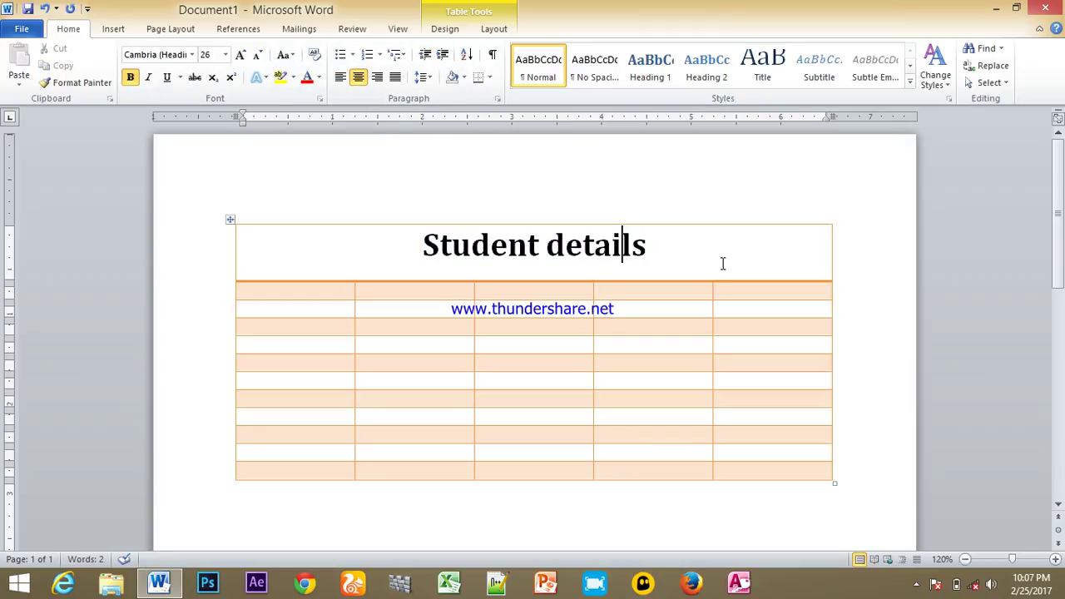
Centre the "Student details" heading both horizontally and vertically within its merged cell.
left_click_drag(674, 248, 409, 247)
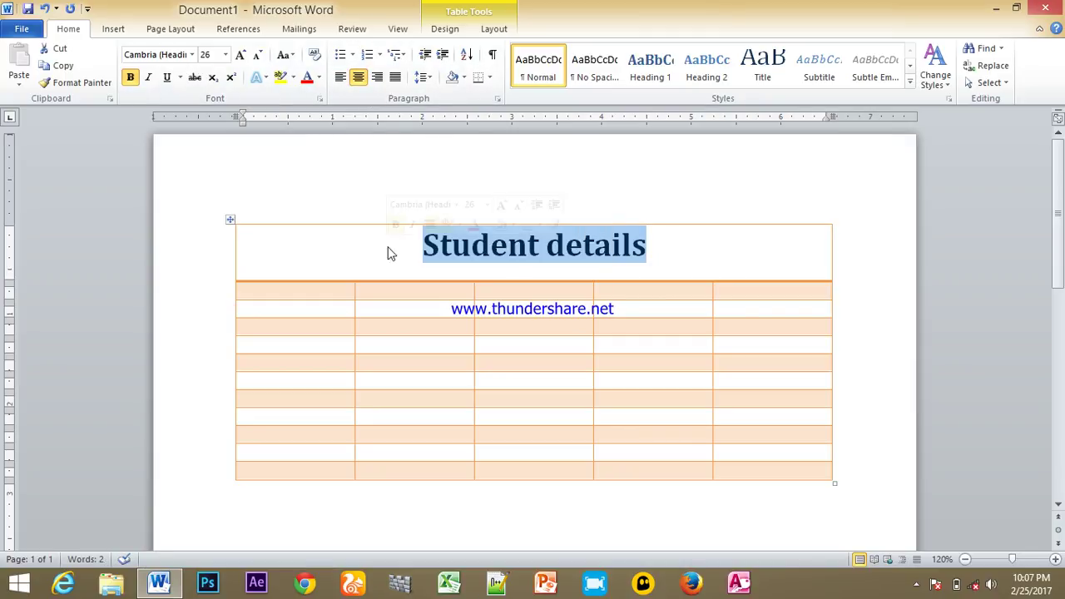
left_click(491, 30)
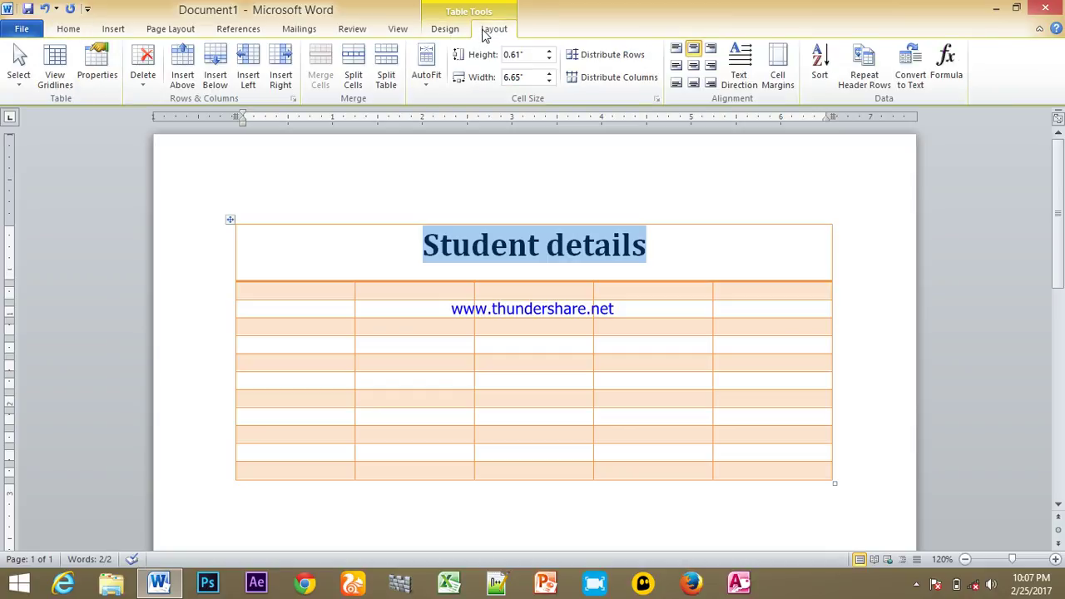
left_click(695, 70)
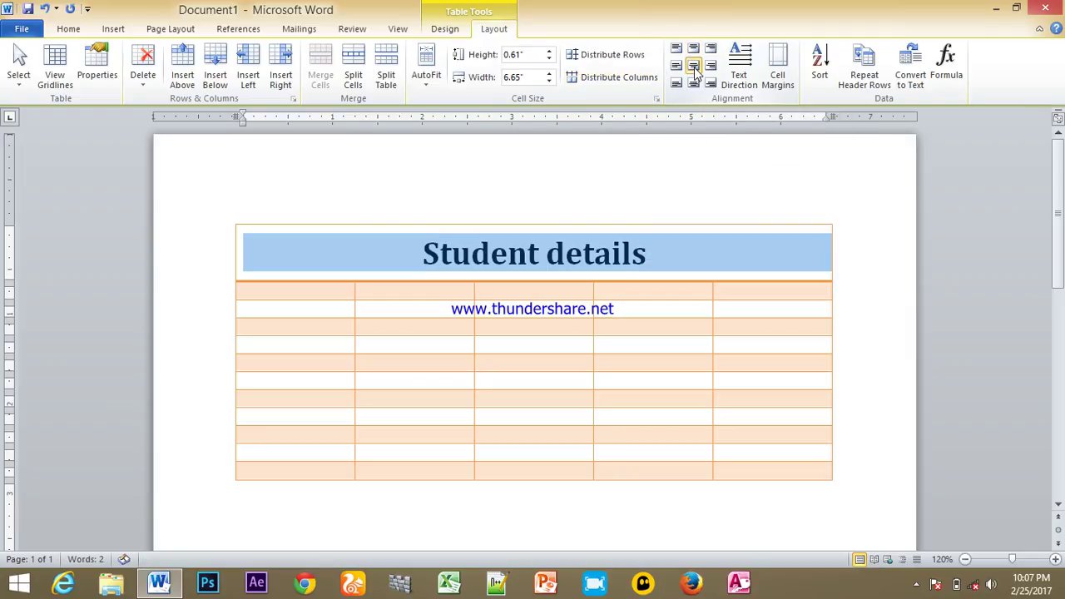
left_click(592, 289)
left_click(397, 261)
Try the nine cell alignments on the "Student details" heading, finishing with Align Center.
left_click_drag(396, 261, 664, 251)
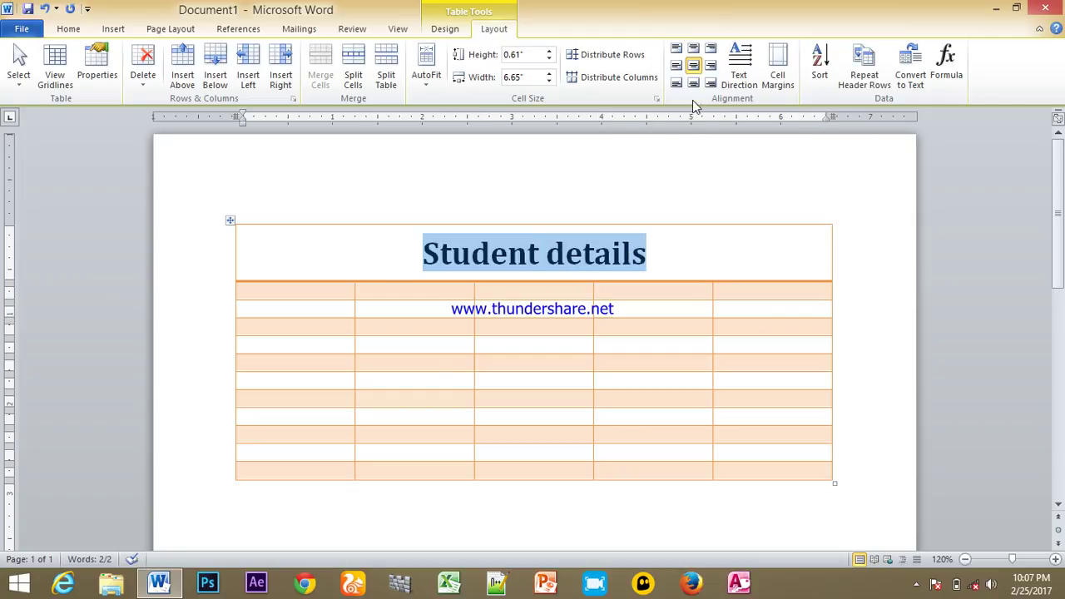
left_click(677, 50)
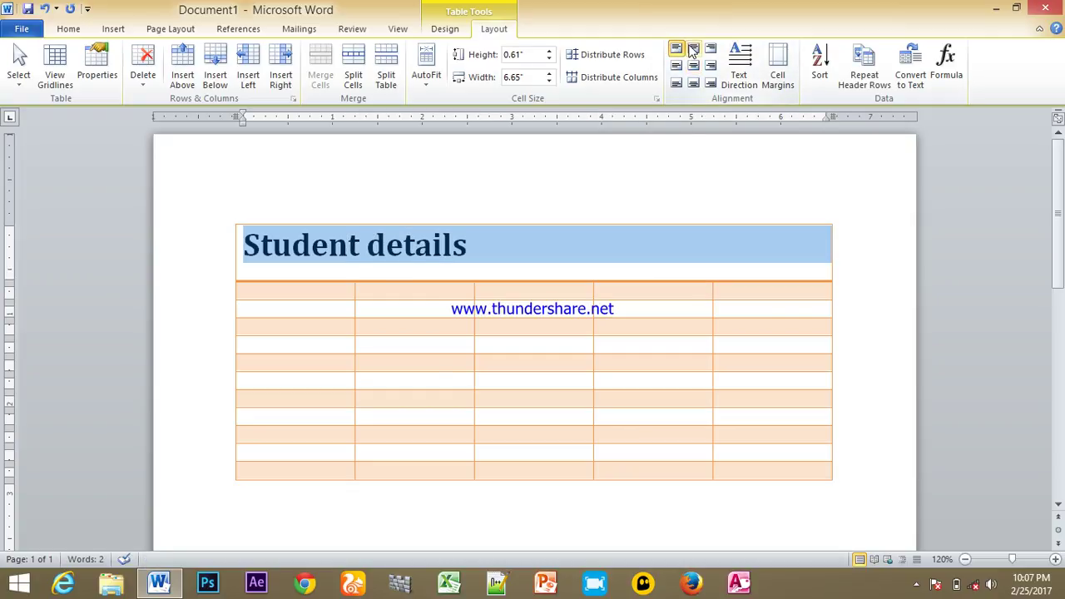
left_click(694, 49)
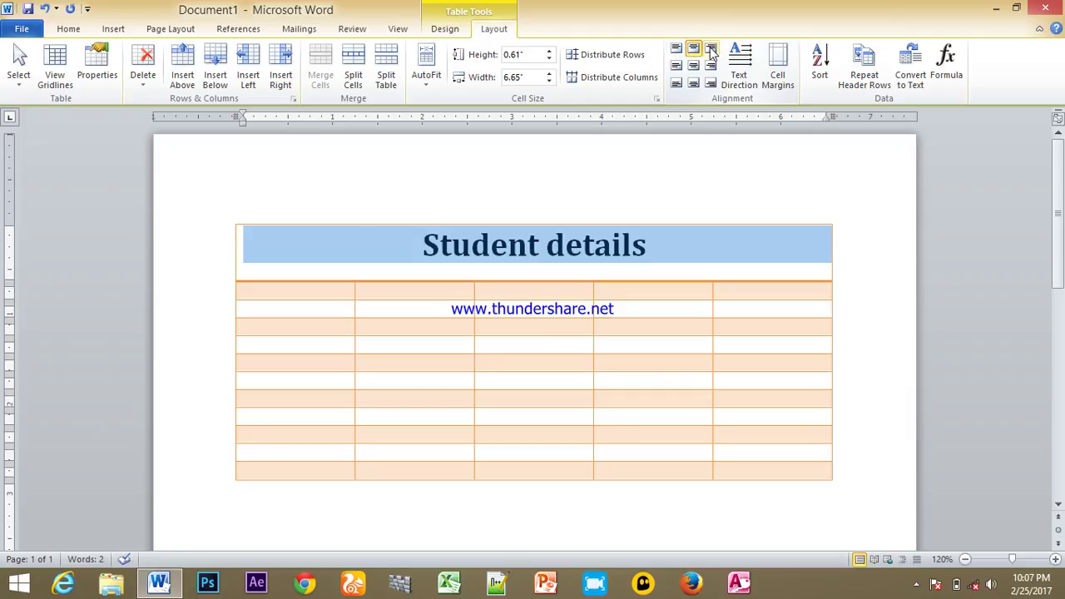
left_click(710, 50)
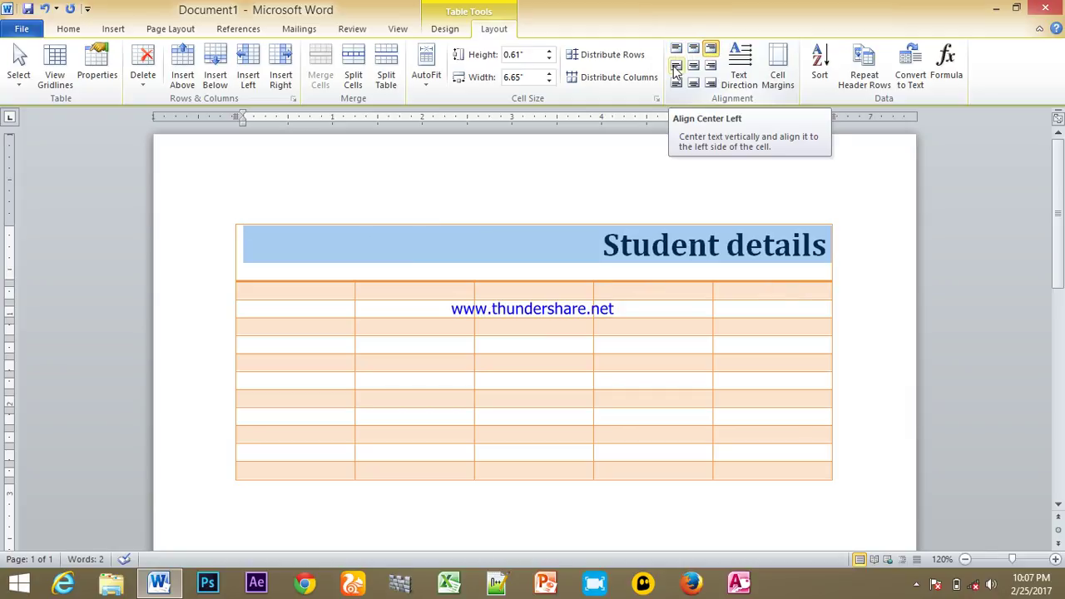
left_click(676, 67)
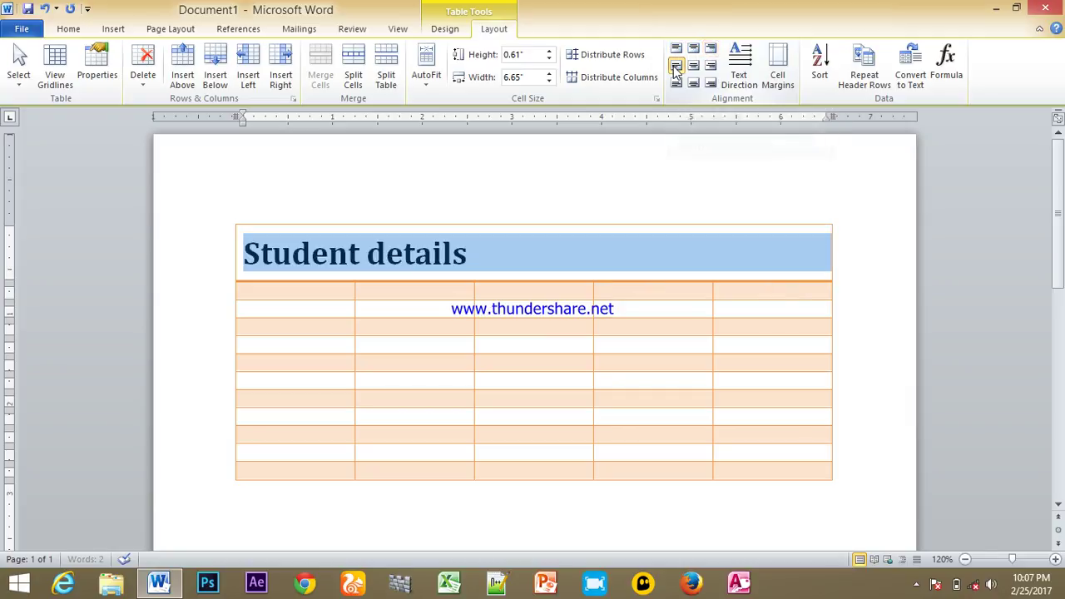
left_click(694, 66)
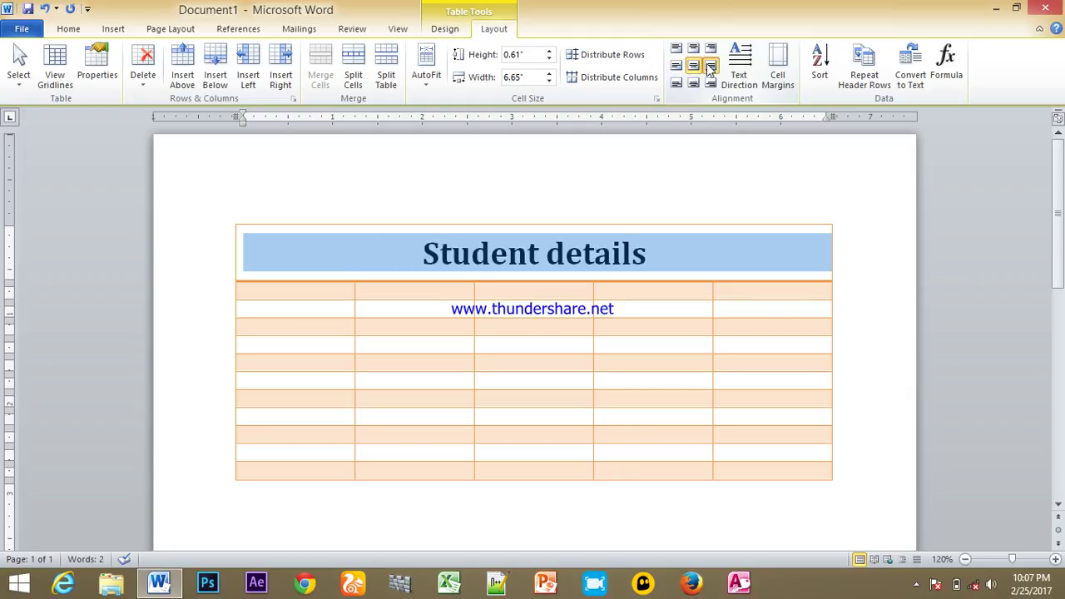
left_click(709, 66)
left_click(677, 85)
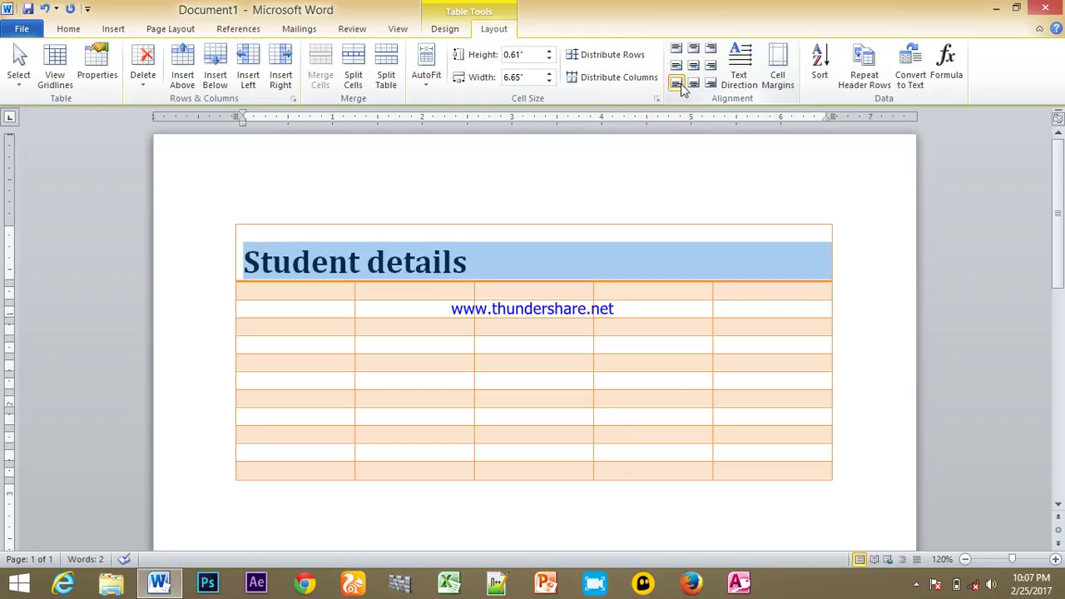
left_click(693, 84)
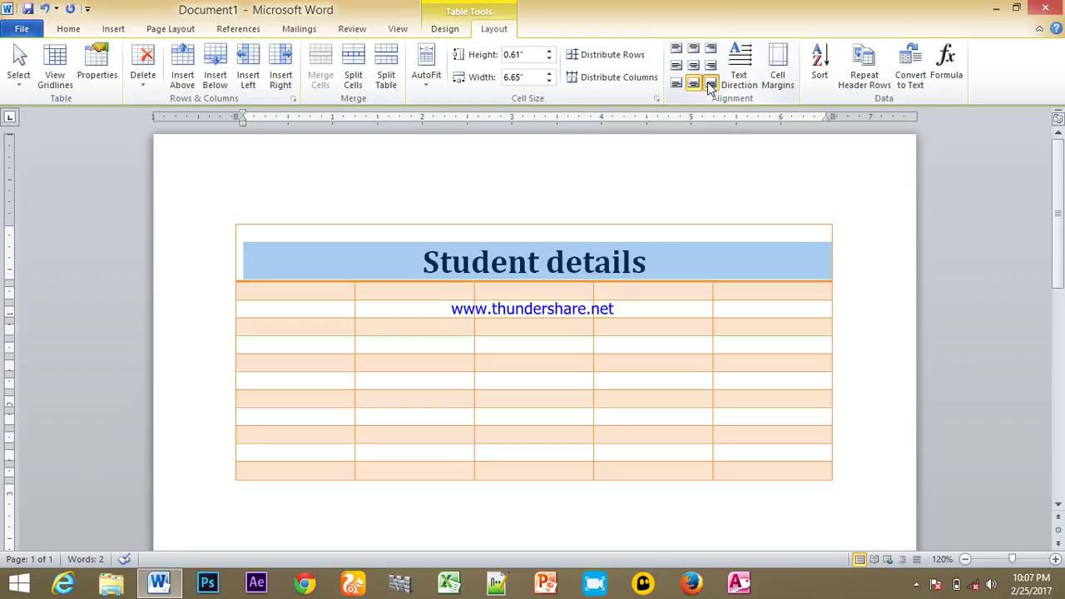
left_click(710, 84)
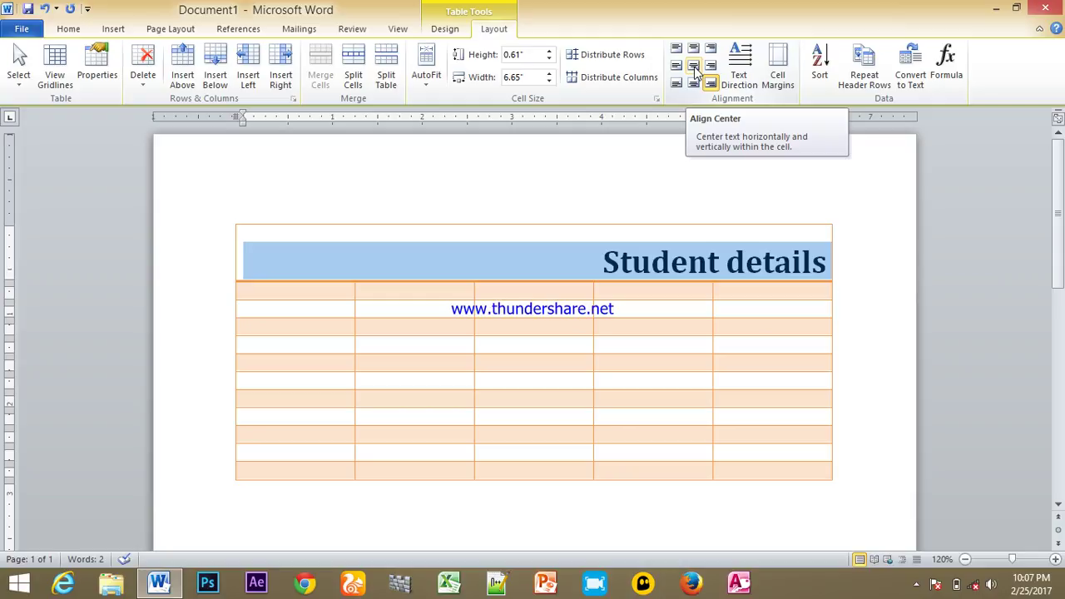
left_click(694, 66)
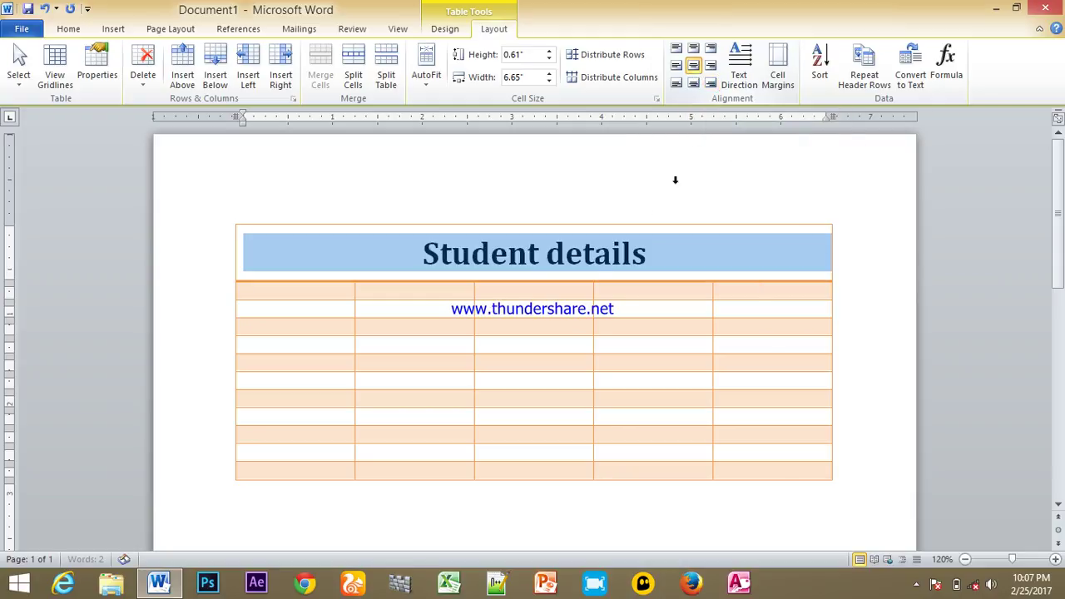
Increase the height of the row below the heading to about 0.66 inches.
left_click(558, 344)
left_click_drag(279, 299, 280, 342)
left_click(305, 320)
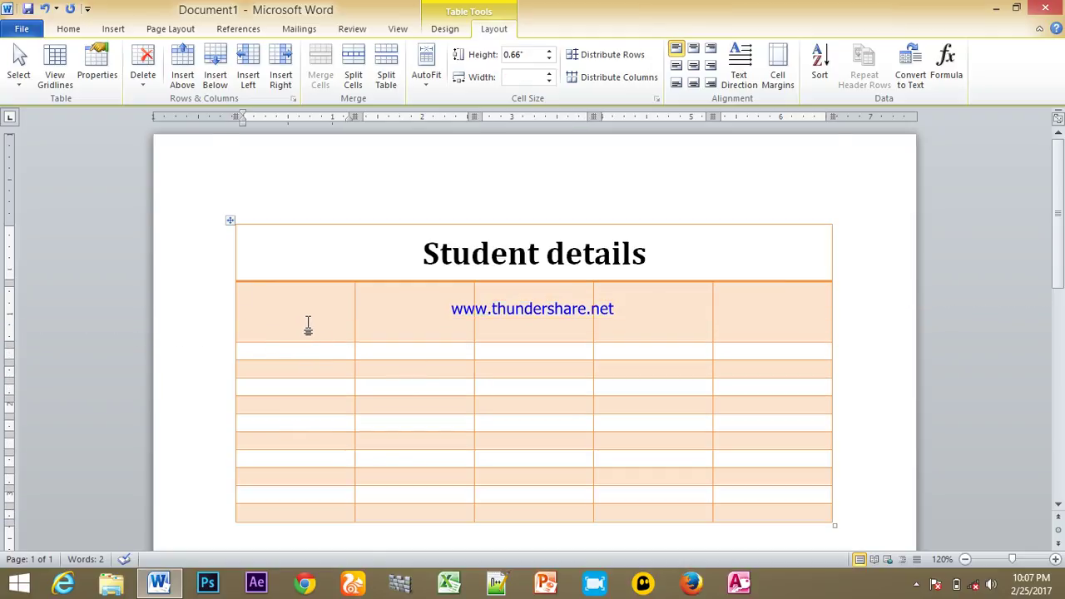
Enter the column headings Ref No, Name, Address, Contact no and gender across the second row.
type("Ref")
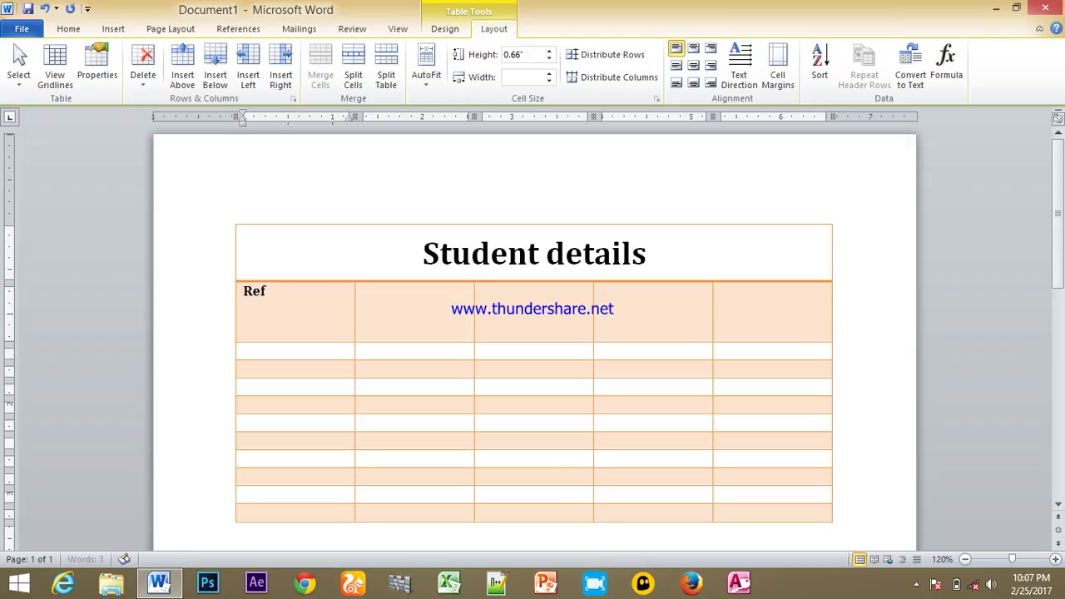
type(" No")
key("Tab")
type("Name")
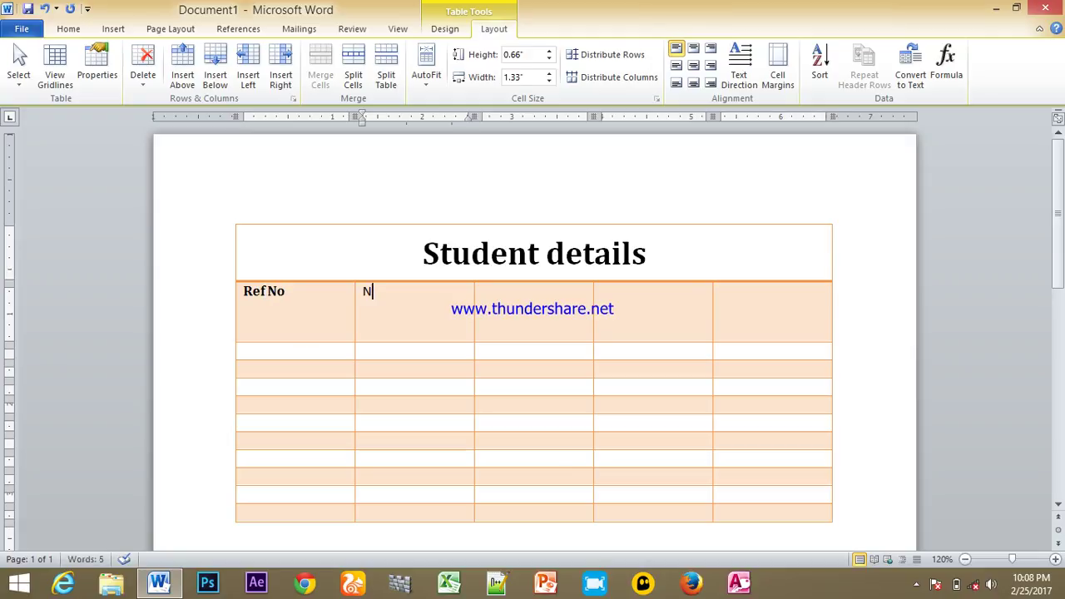
key("Tab")
type("Address")
key("Tab")
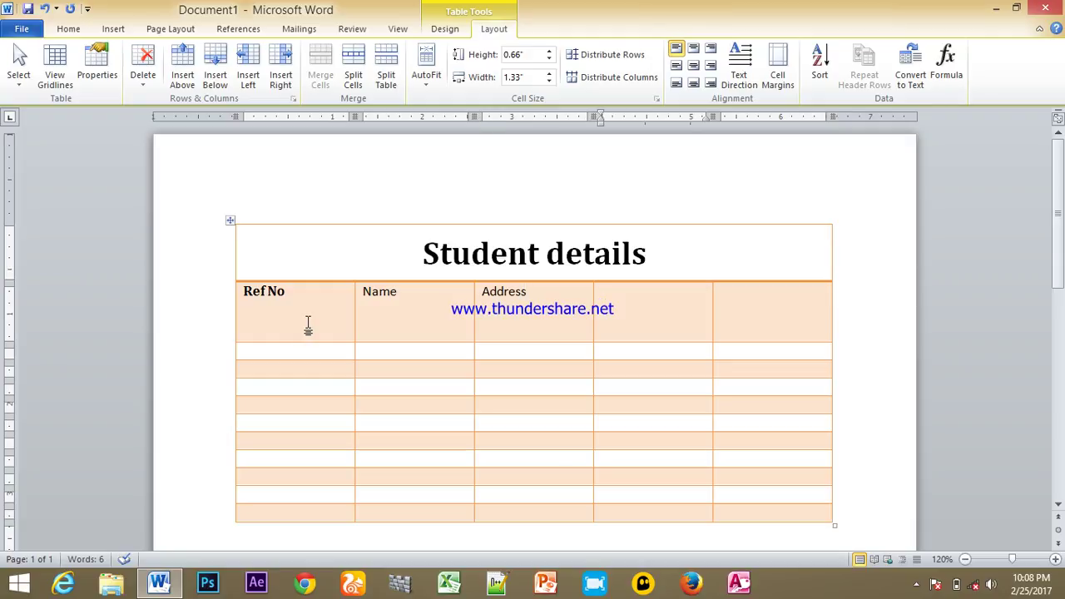
type("conta")
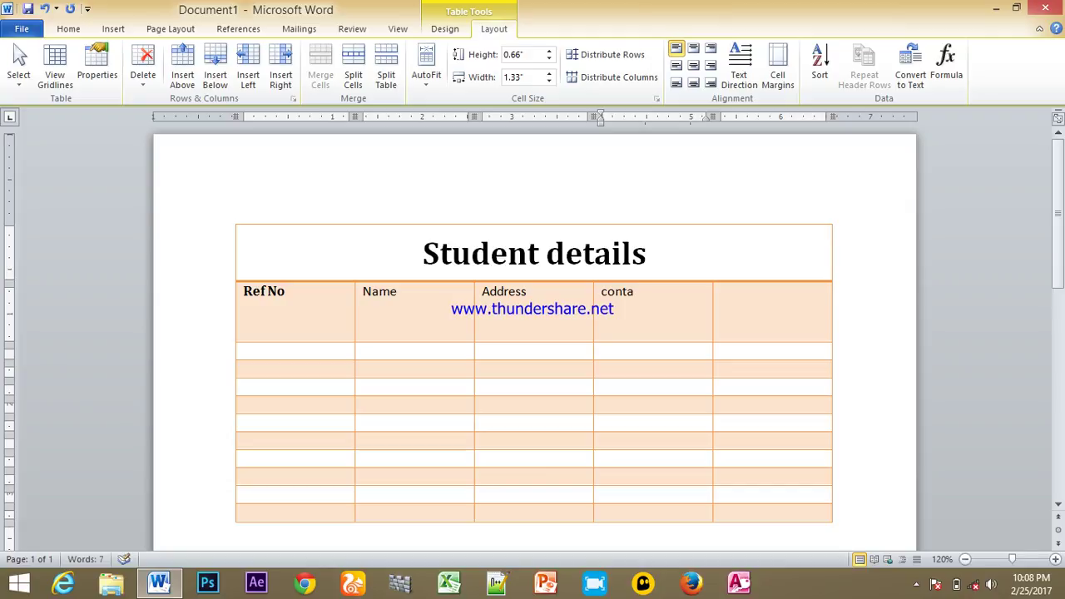
type("ct no")
key("Tab")
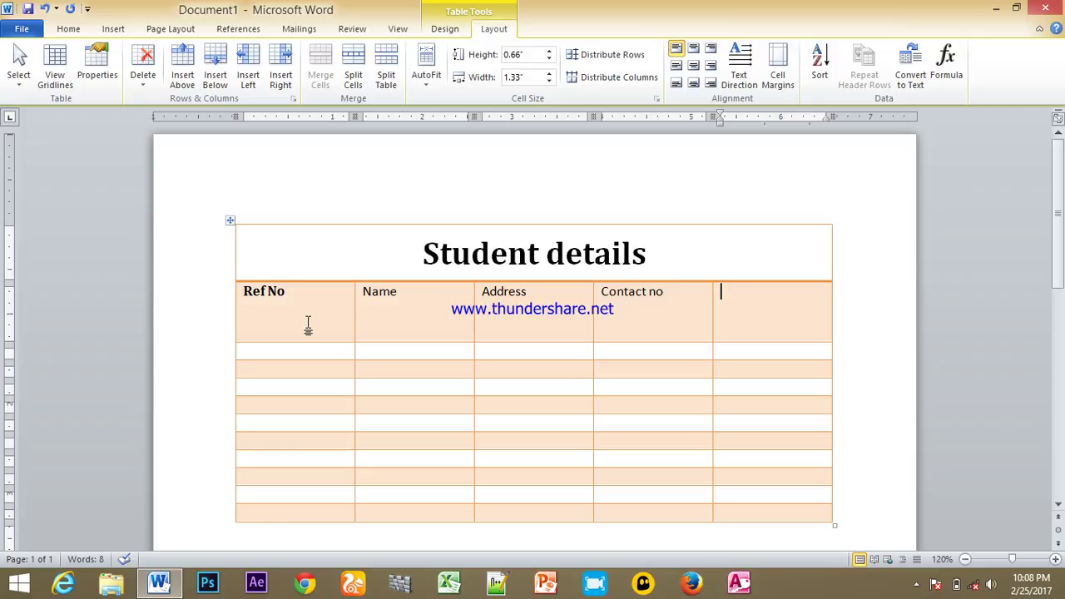
type("gender")
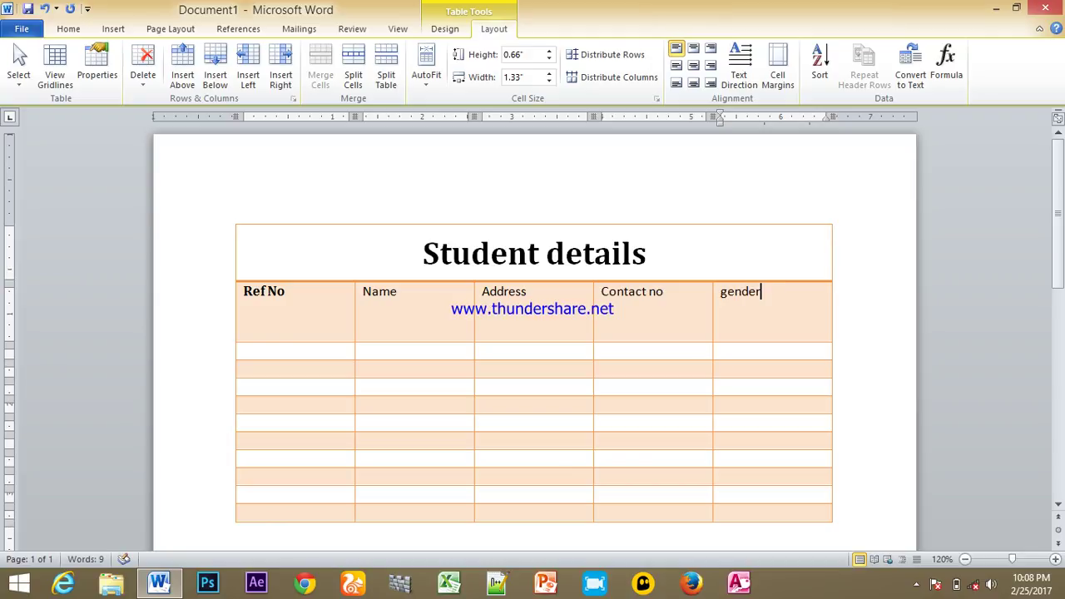
left_click(373, 369)
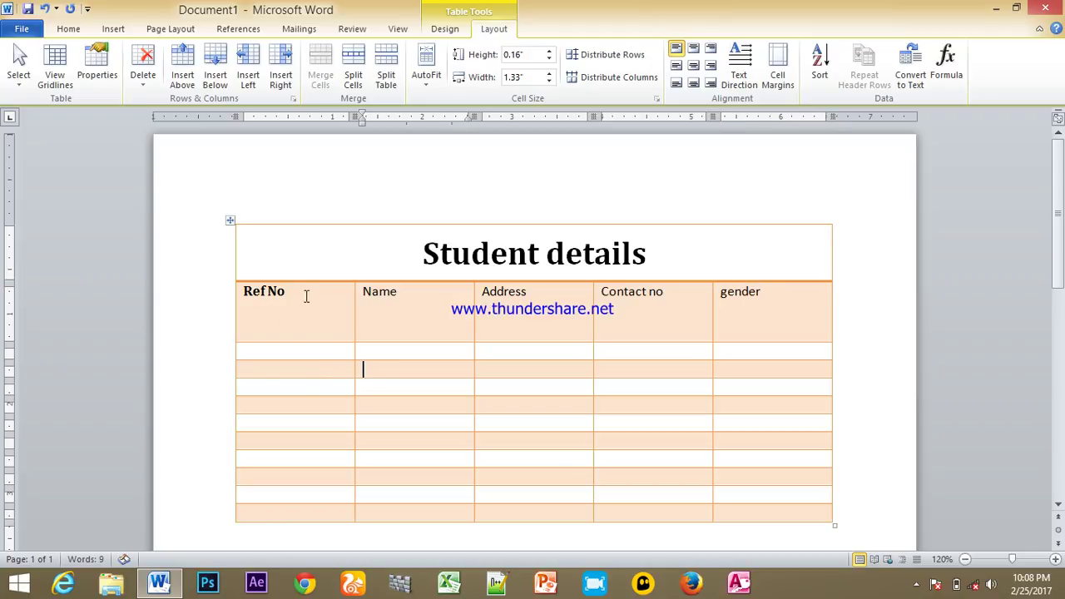
Centre the five column headings both ways in their cells and make them all bold.
left_click_drag(250, 291, 733, 295)
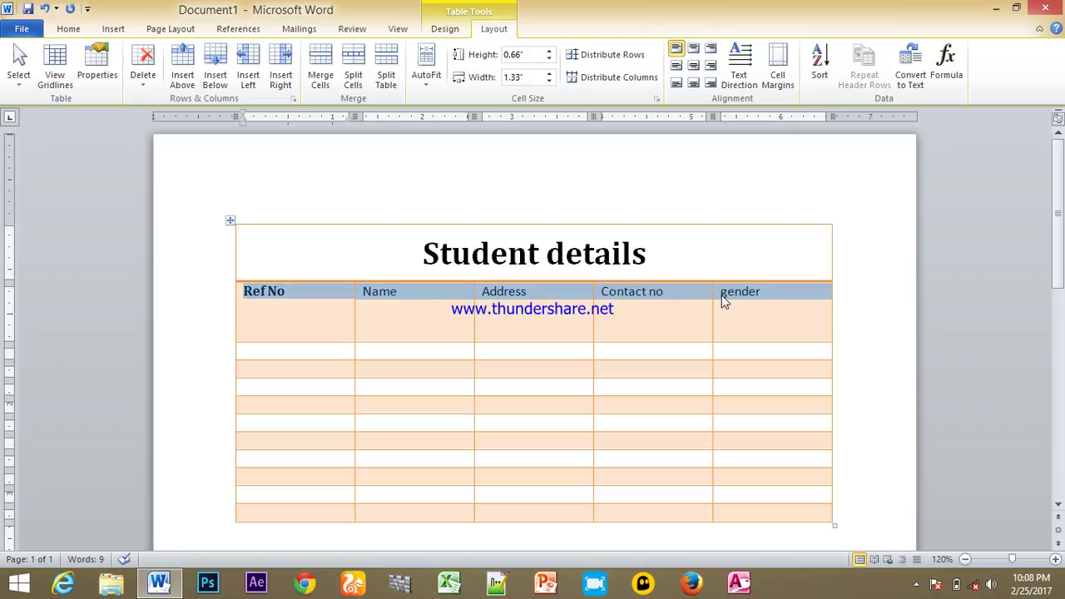
left_click(693, 65)
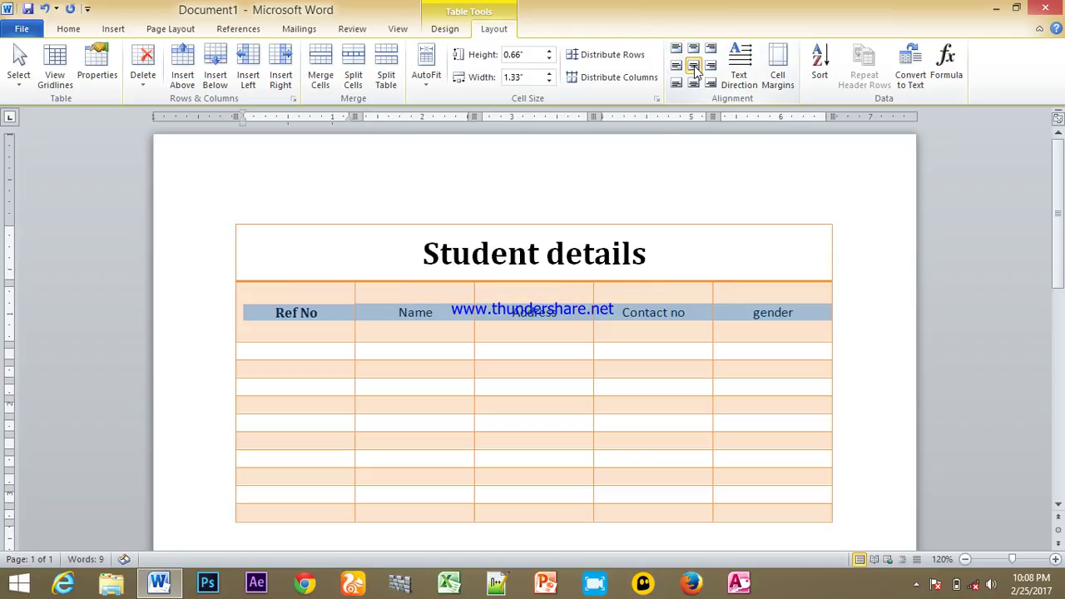
left_click(69, 29)
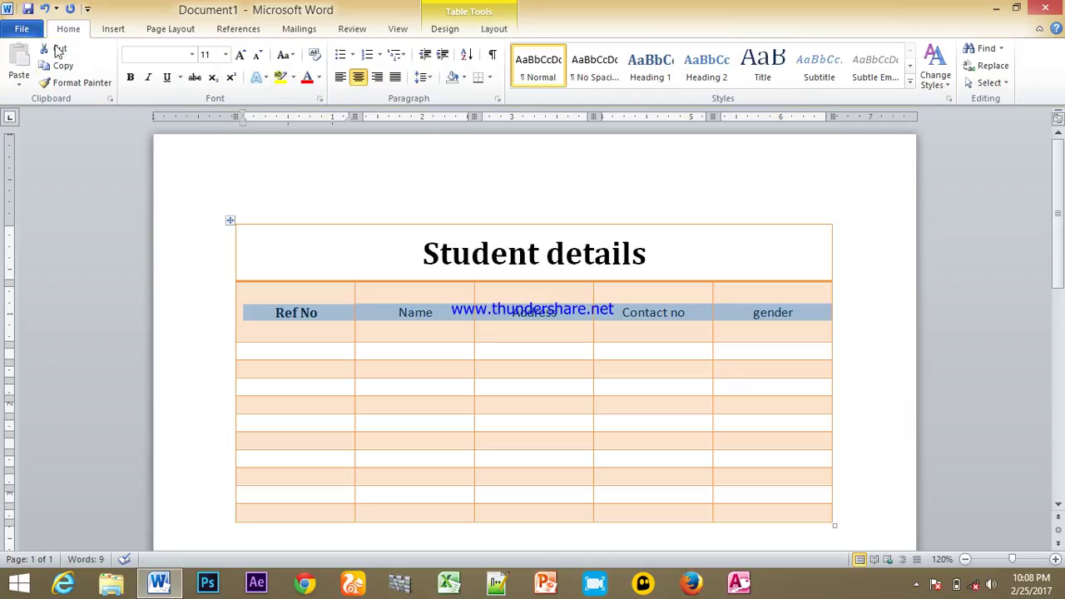
left_click(131, 78)
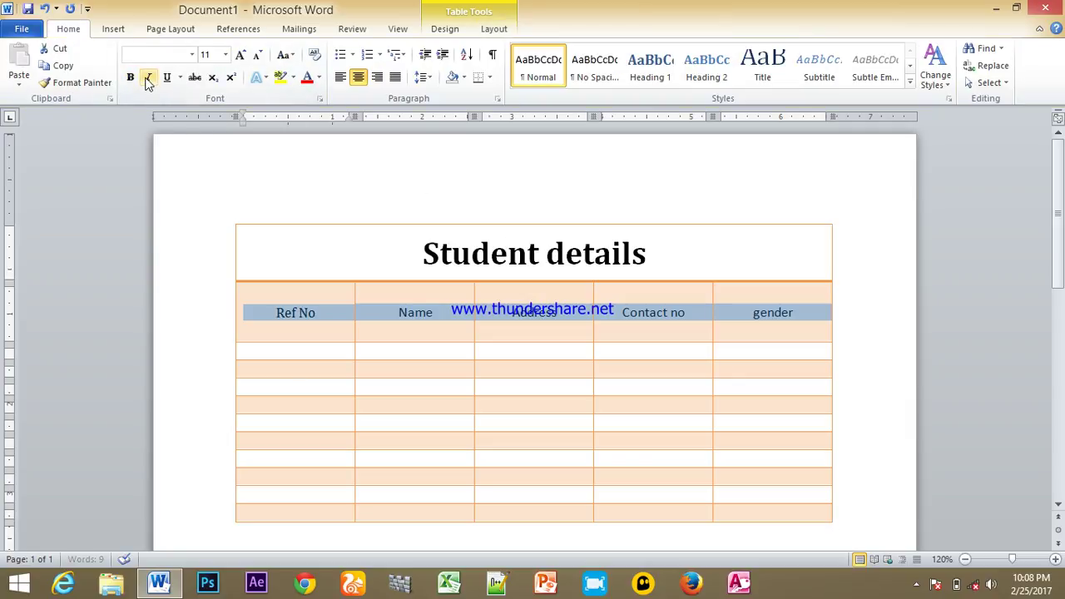
left_click(131, 78)
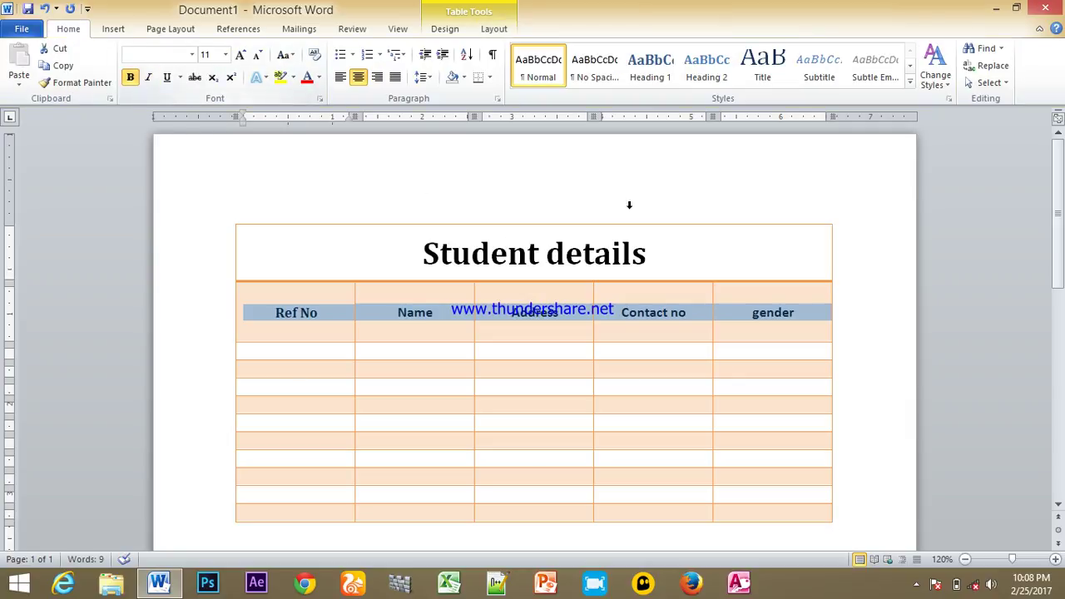
Rotate the text direction of the five column headings so they read vertically from bottom to top.
left_click(496, 34)
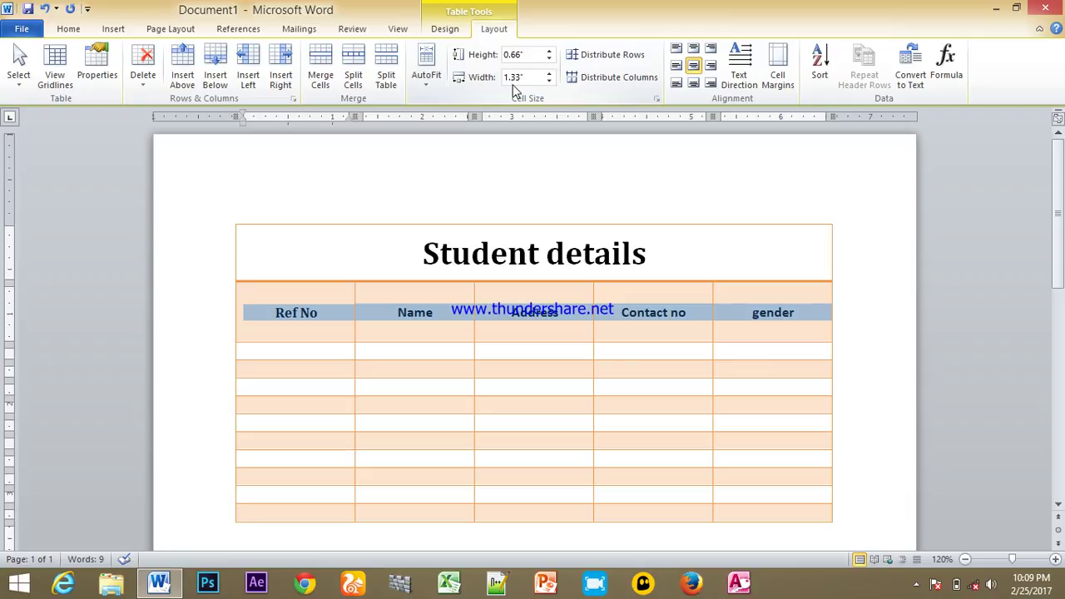
left_click(750, 60)
left_click(749, 57)
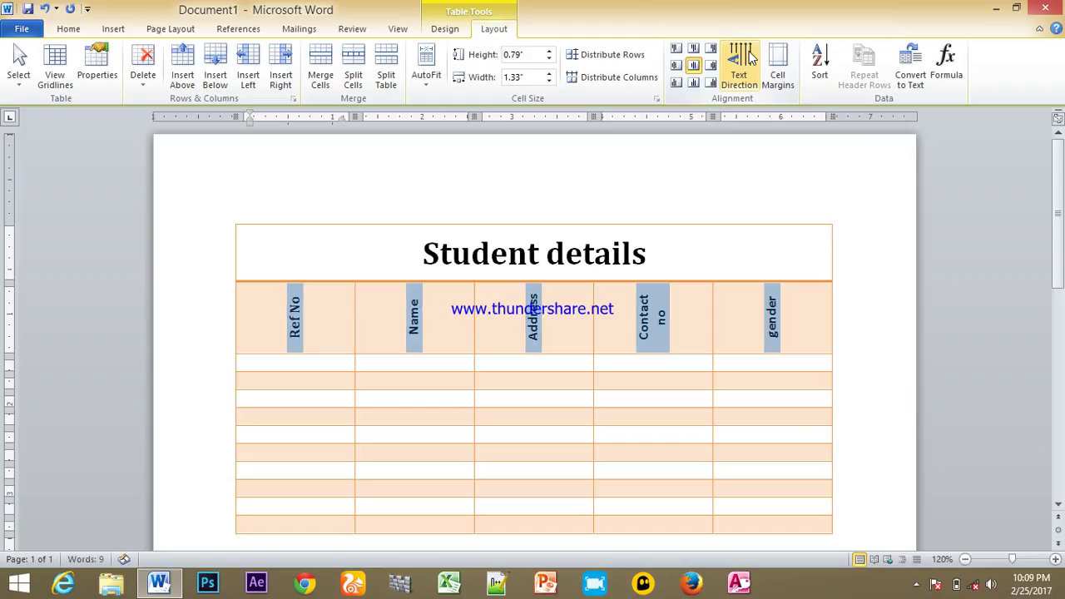
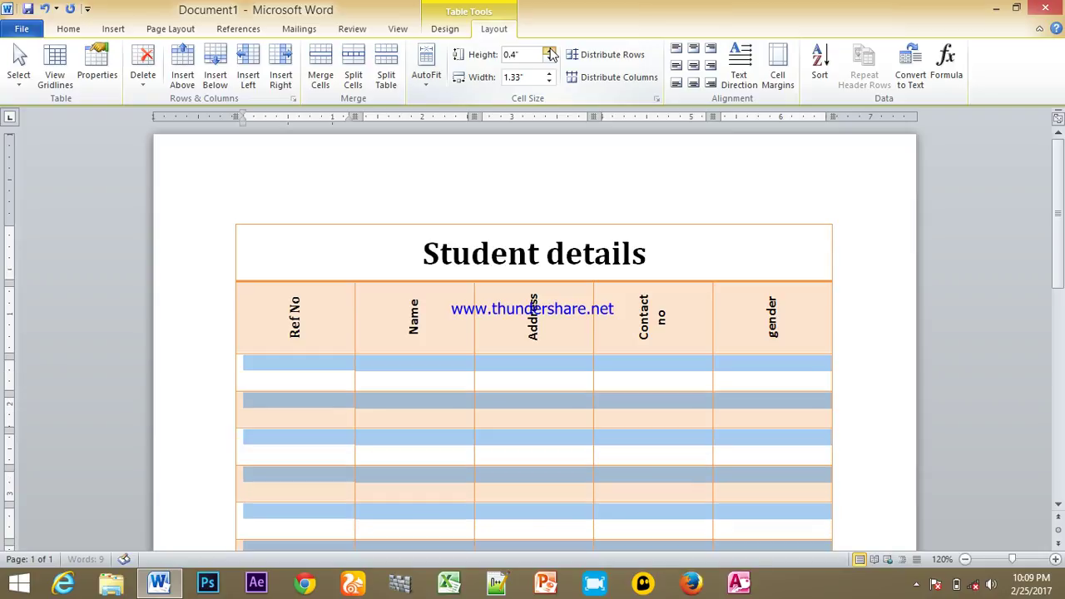
Set the empty rows below the column headings to a height of 0.2 inches and a cell width of 1.3 inches.
left_click(549, 59)
left_click(550, 59)
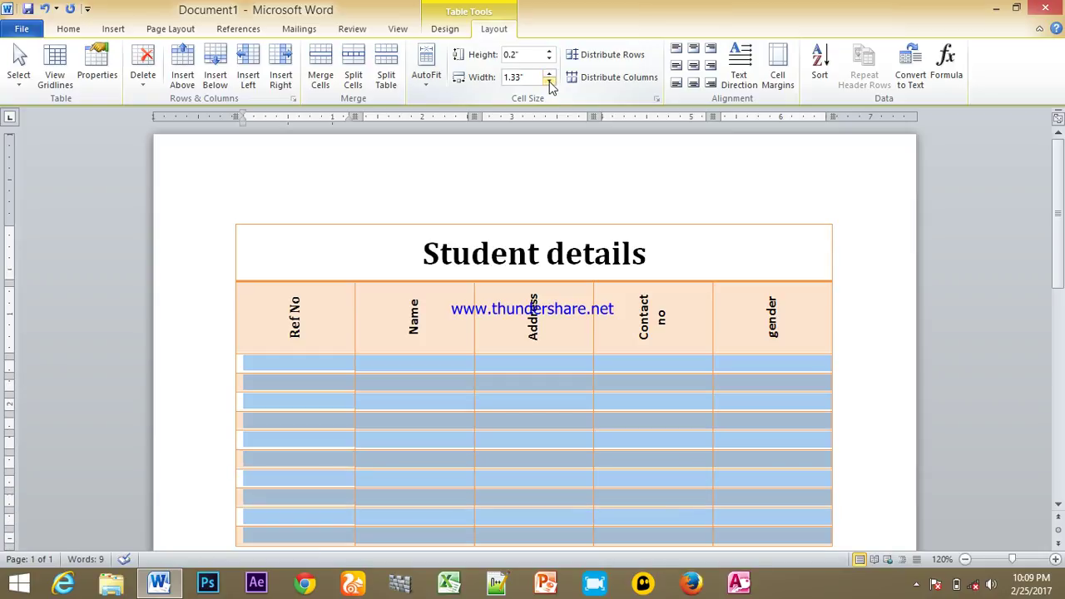
left_click(550, 73)
left_click(549, 73)
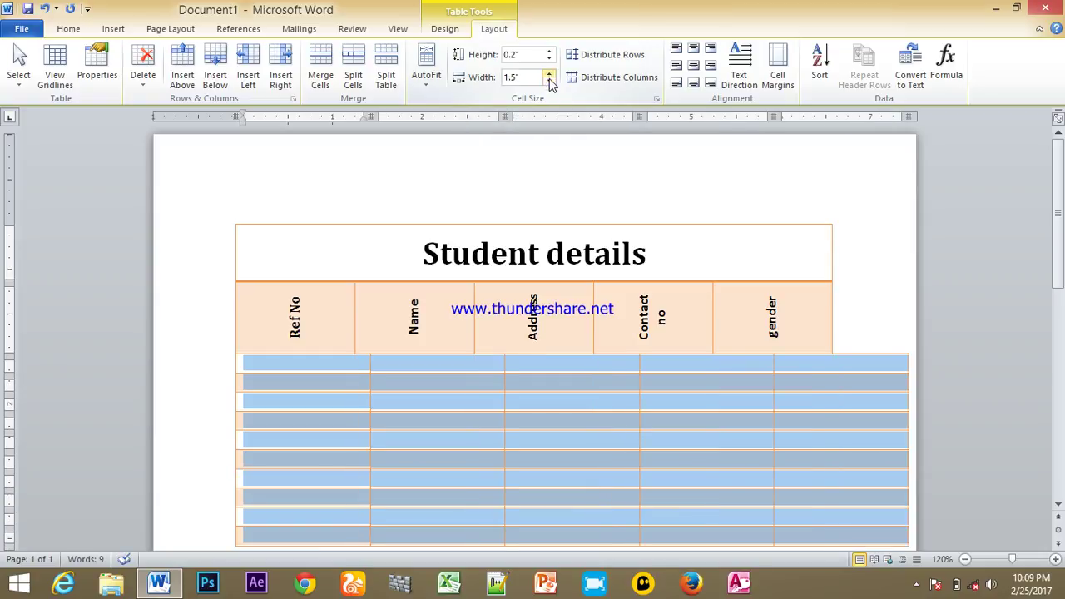
left_click(549, 81)
left_click(549, 81)
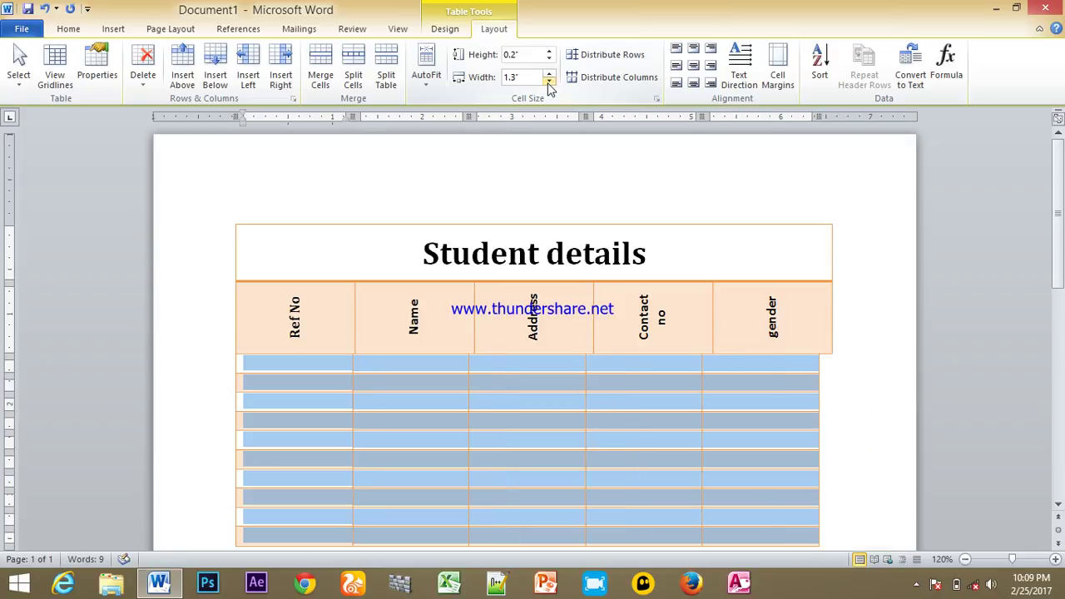
Set the cell width of the empty rows to 1.33 inches so they line up with the column headings.
left_click(549, 73)
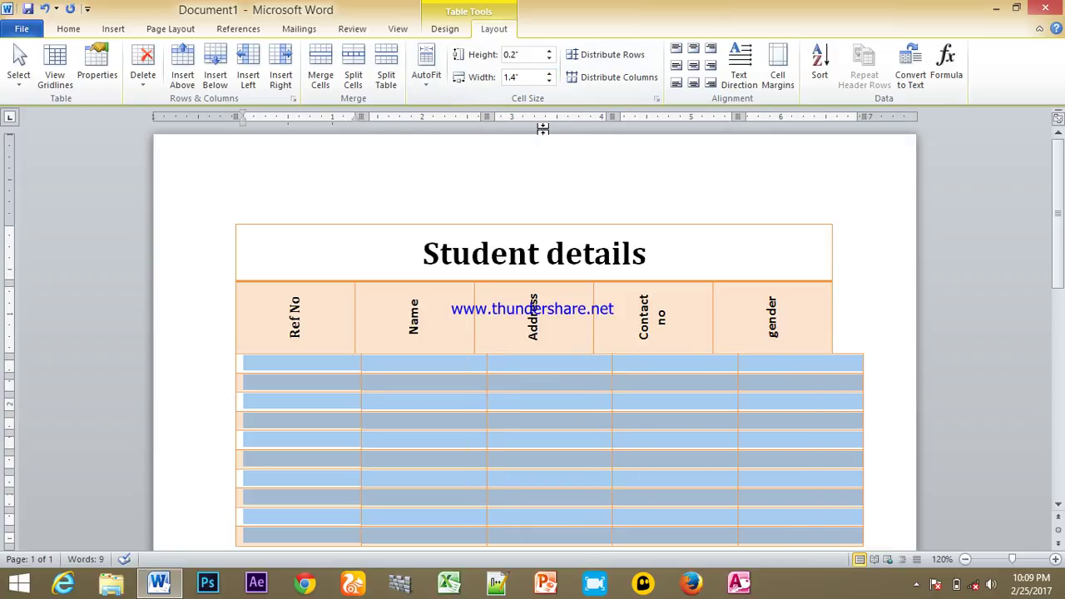
key("Down")
key("Up")
key("Up")
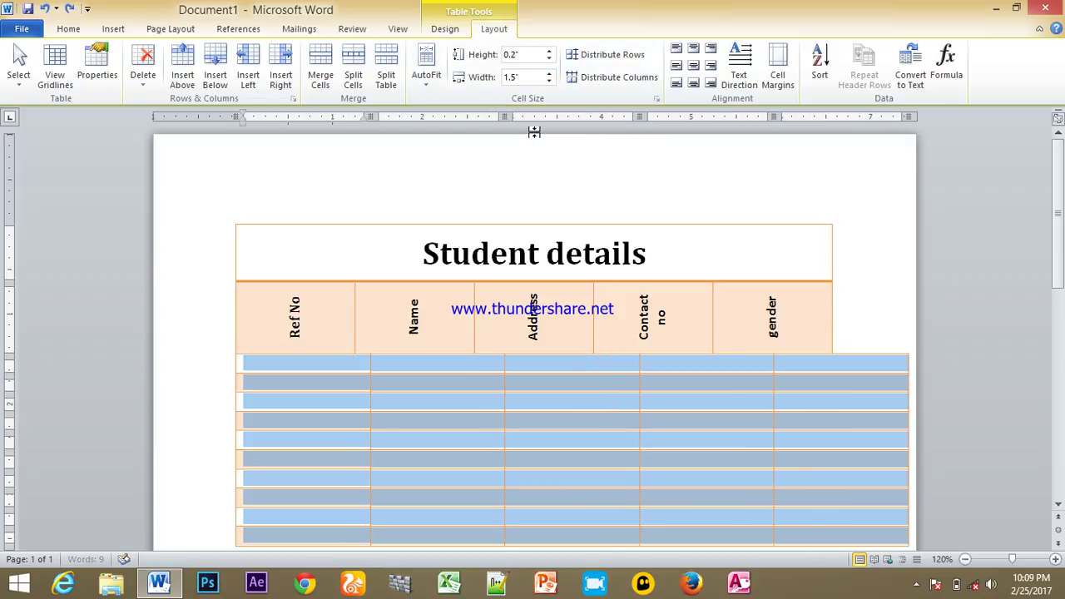
key("Down")
type("1.33")
key("Return")
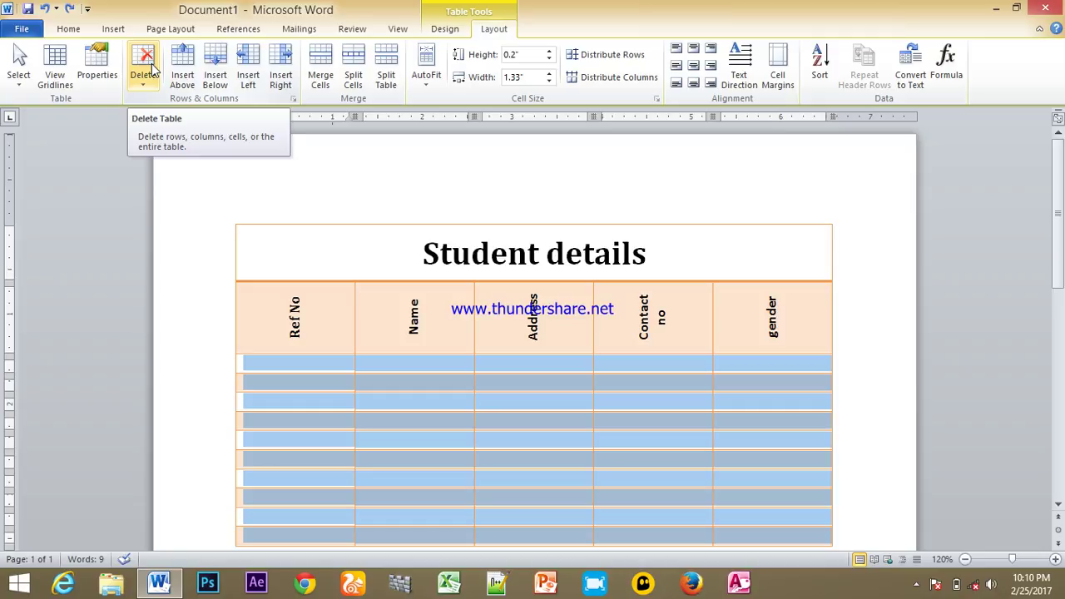
left_click(335, 407)
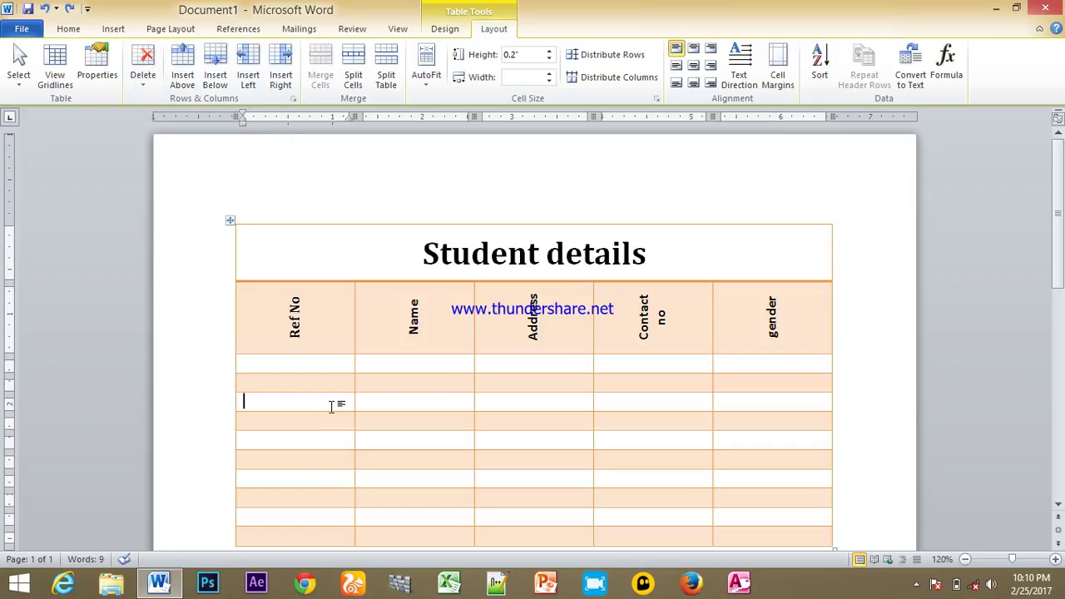
Draw two vertical borders in the Student details heading row, aligned with the right edge of Ref No and the left edge of gender.
scroll(513, 370, "down", 3)
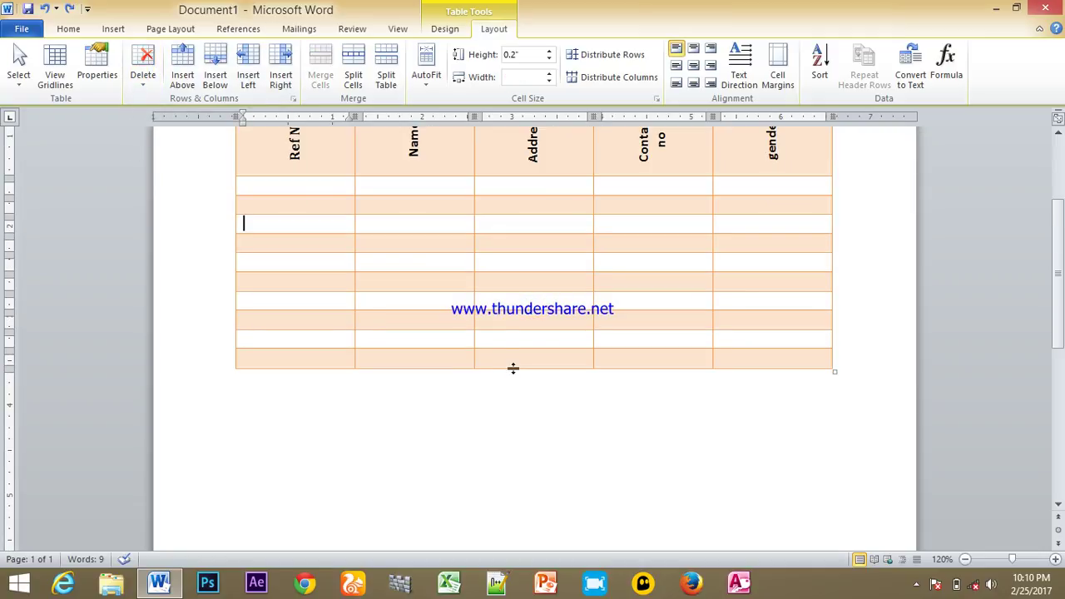
scroll(510, 398, "up", 2)
scroll(508, 406, "up", 2)
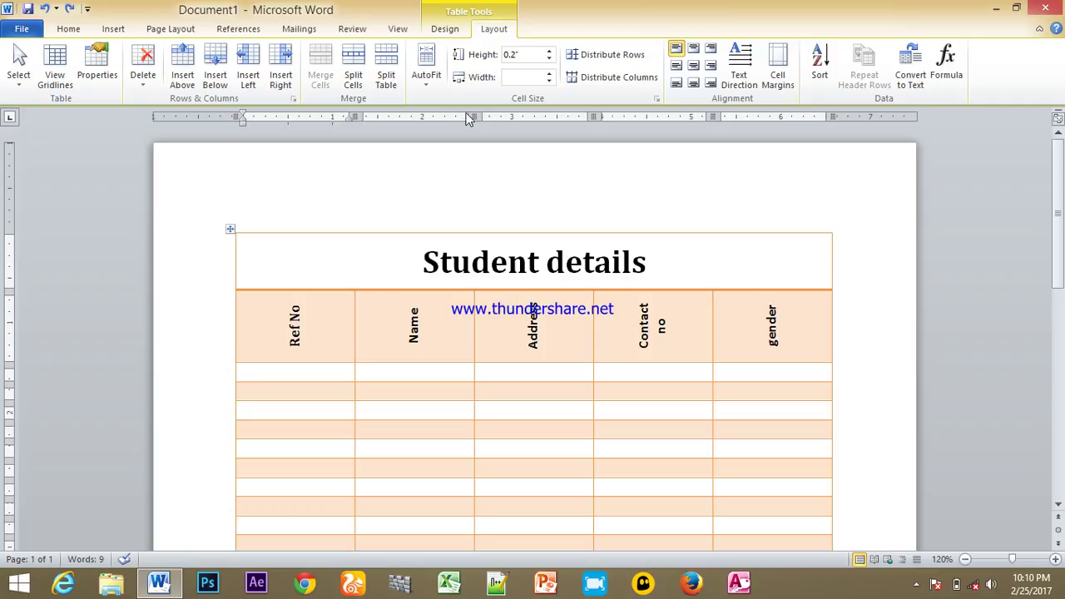
left_click(446, 38)
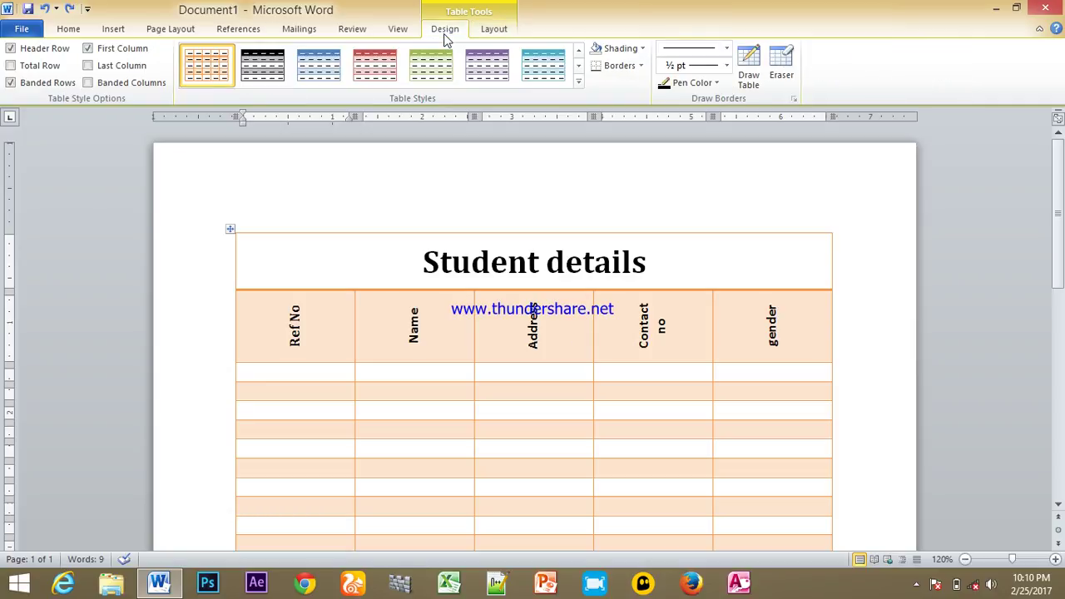
left_click(752, 63)
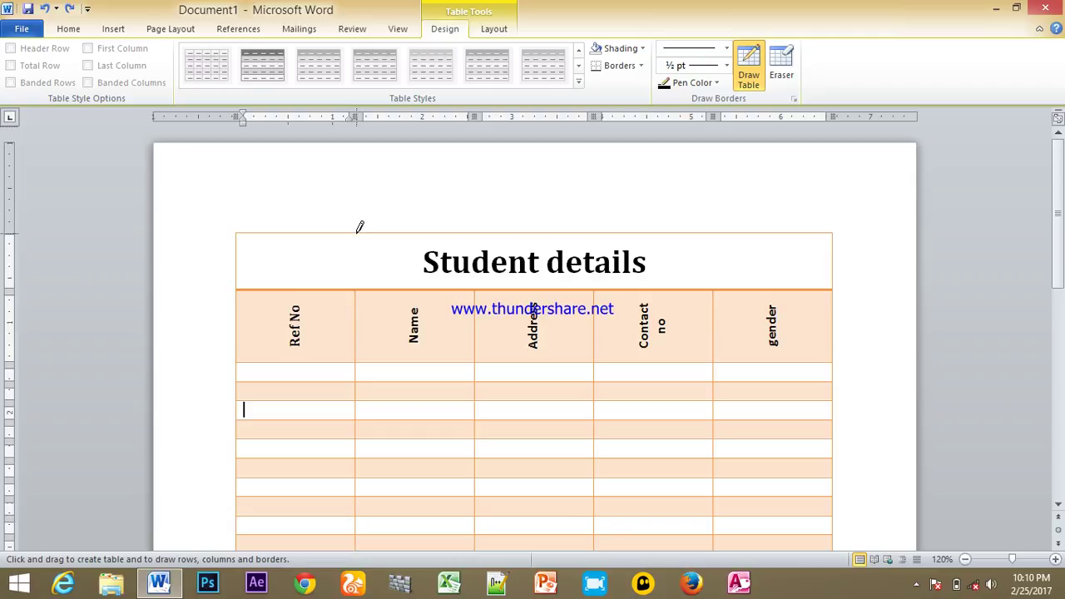
left_click_drag(358, 233, 357, 287)
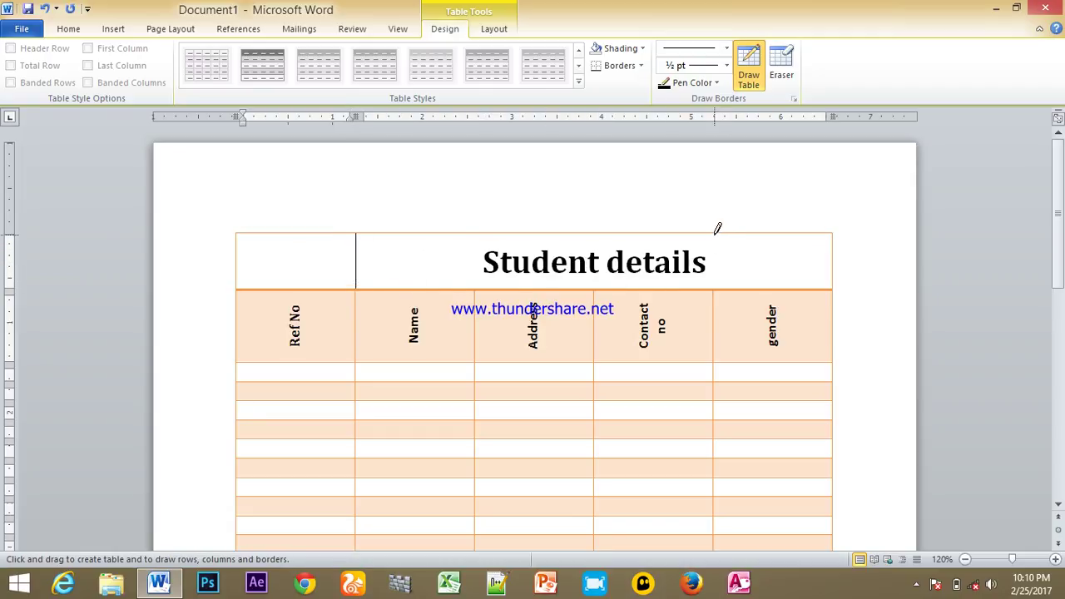
left_click_drag(714, 233, 713, 285)
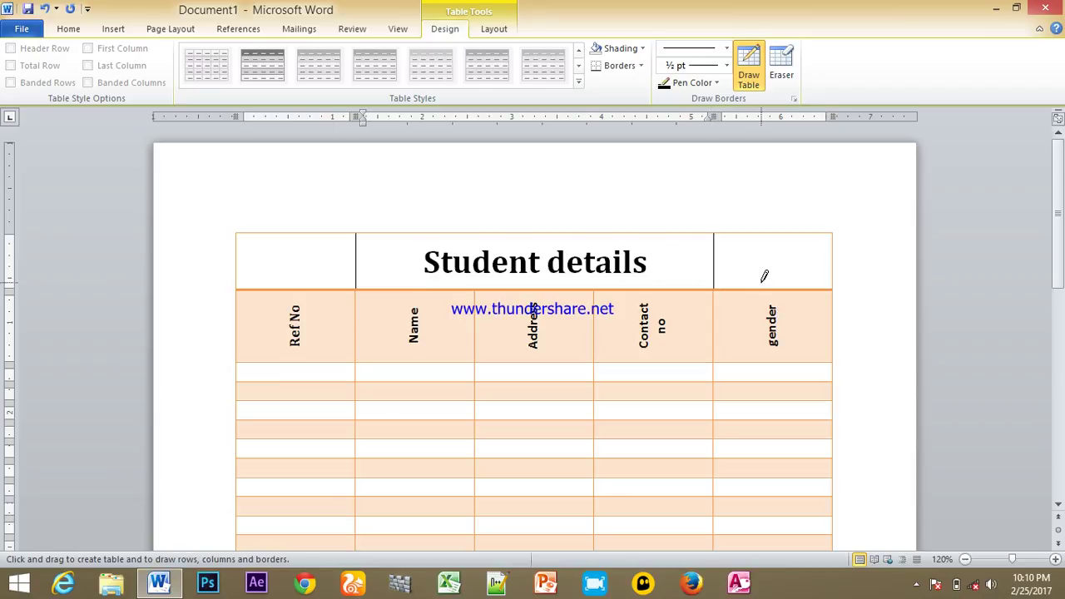
Erase the top and outer side borders of the two empty cells flanking the Student details heading.
scroll(574, 277, "down", 3)
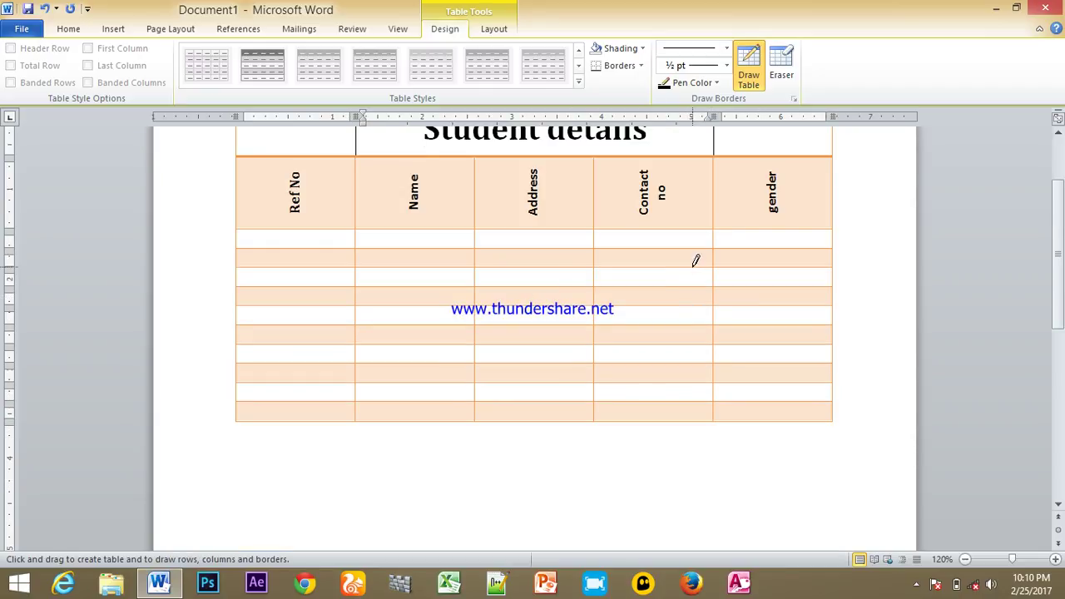
scroll(696, 260, "up", 2)
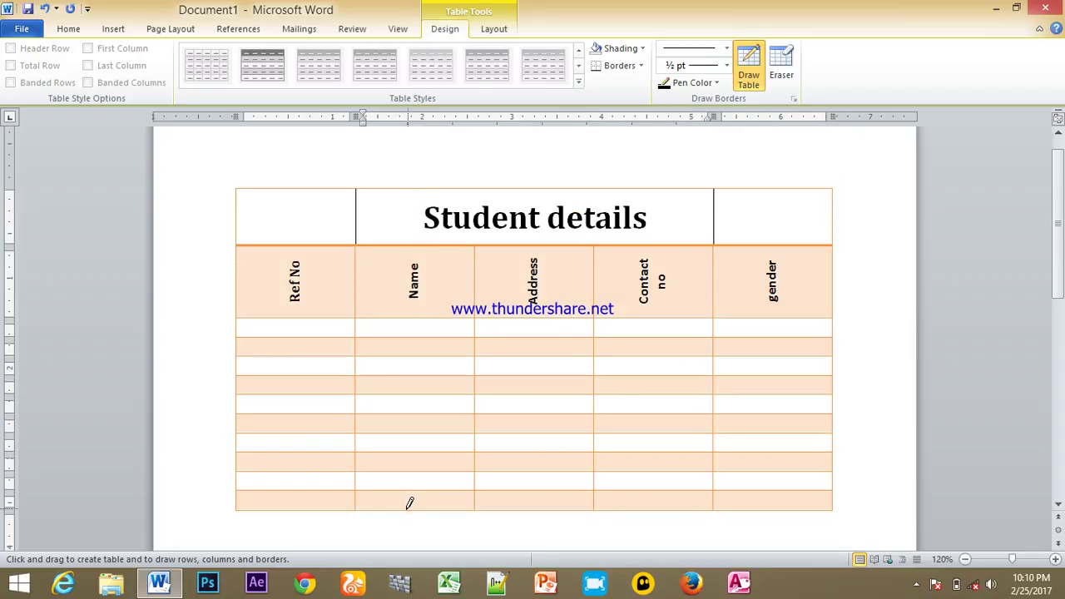
scroll(379, 515, "up", 1)
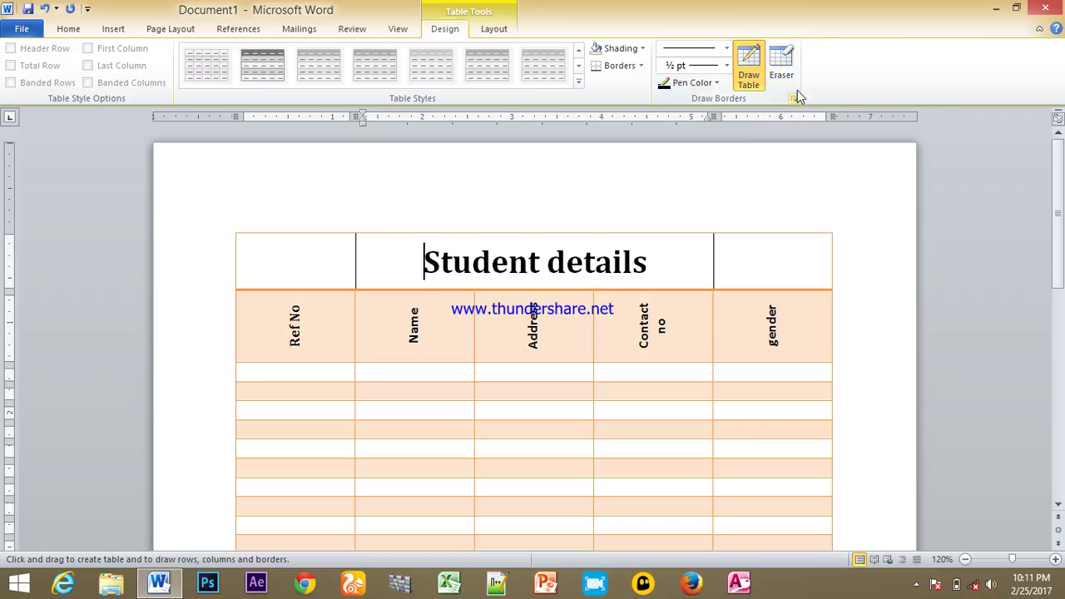
left_click(791, 61)
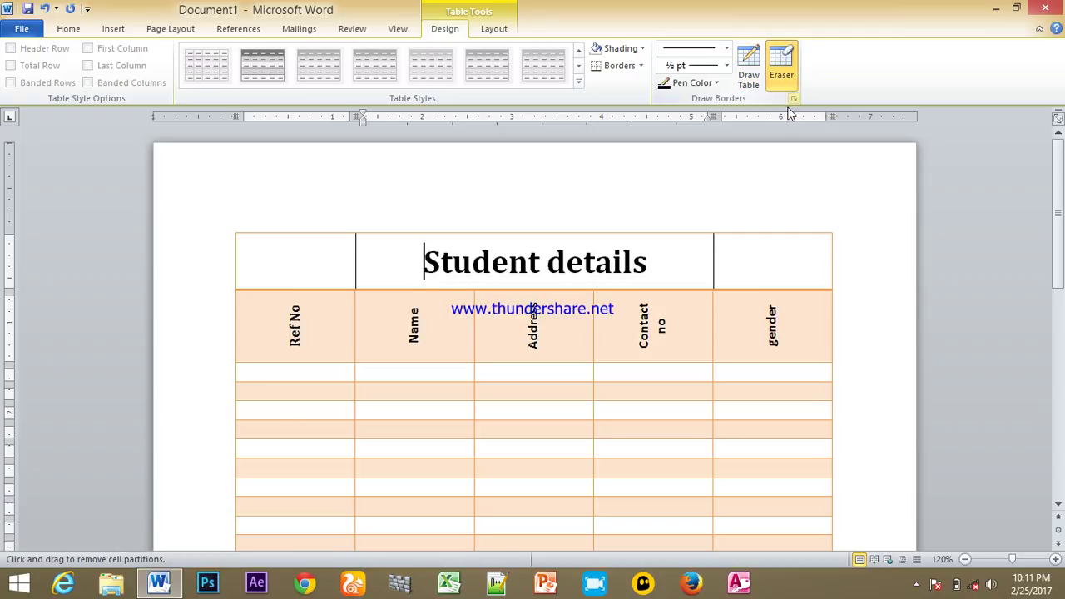
left_click(769, 232)
left_click(833, 243)
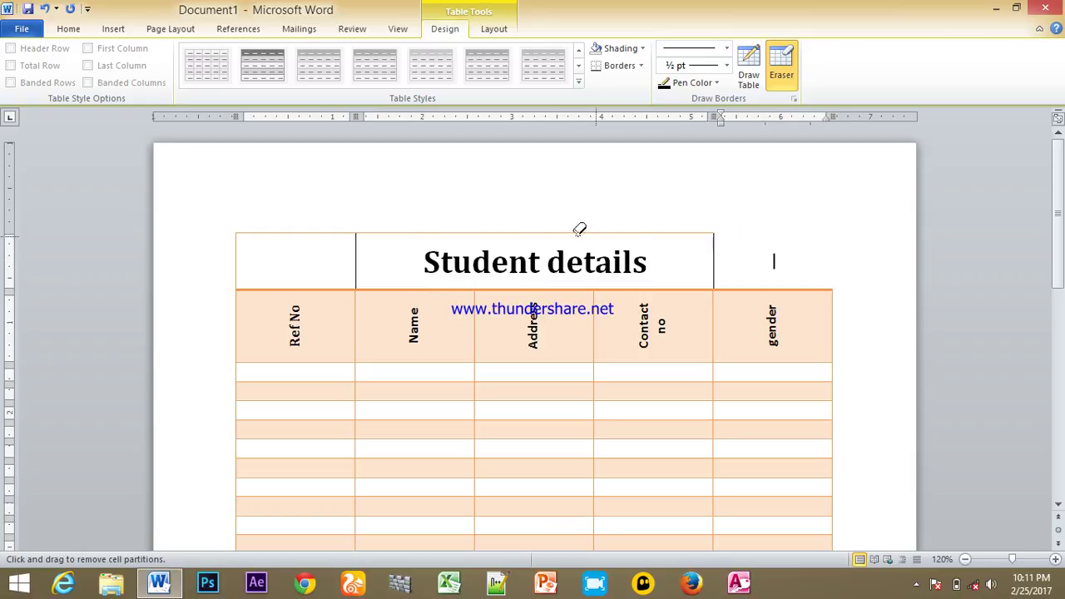
left_click(329, 233)
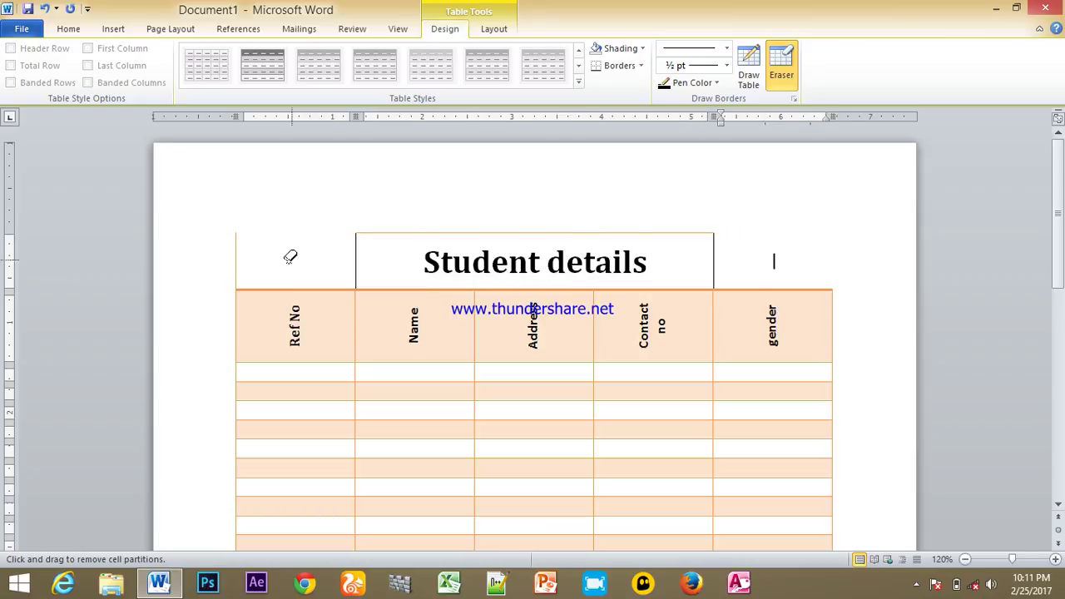
left_click(238, 254)
scroll(766, 241, "down", 4)
scroll(561, 333, "up", 3)
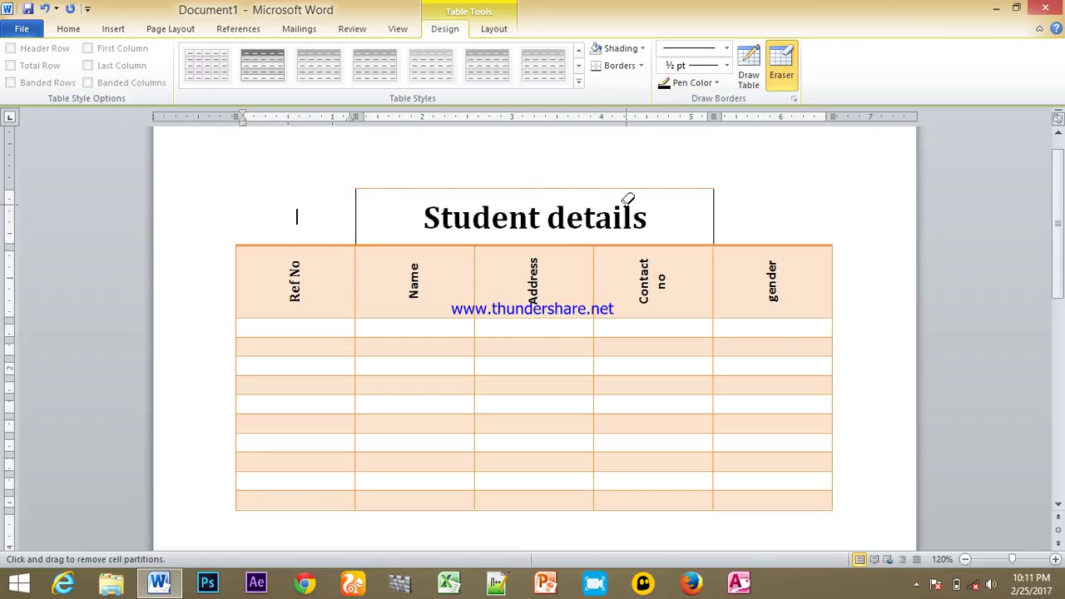
double_click(545, 143)
double_click(538, 238)
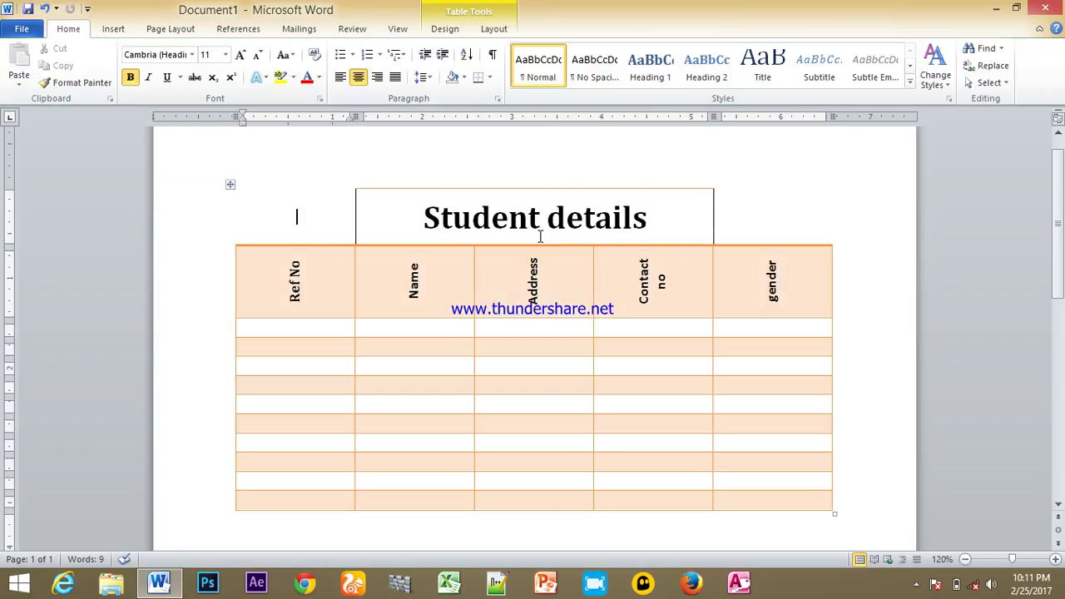
left_click(230, 183)
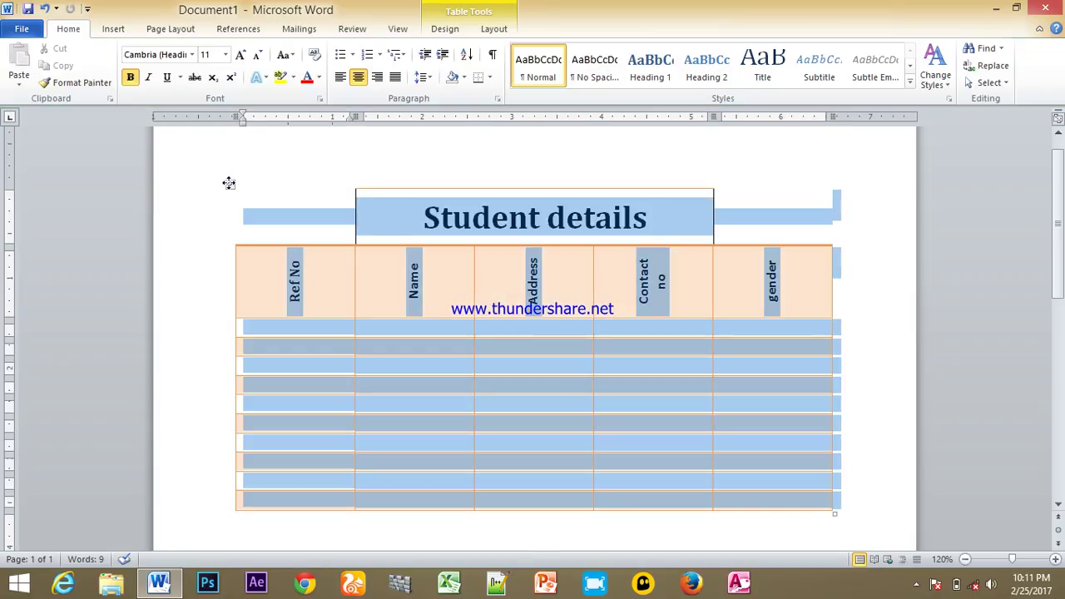
left_click(478, 29)
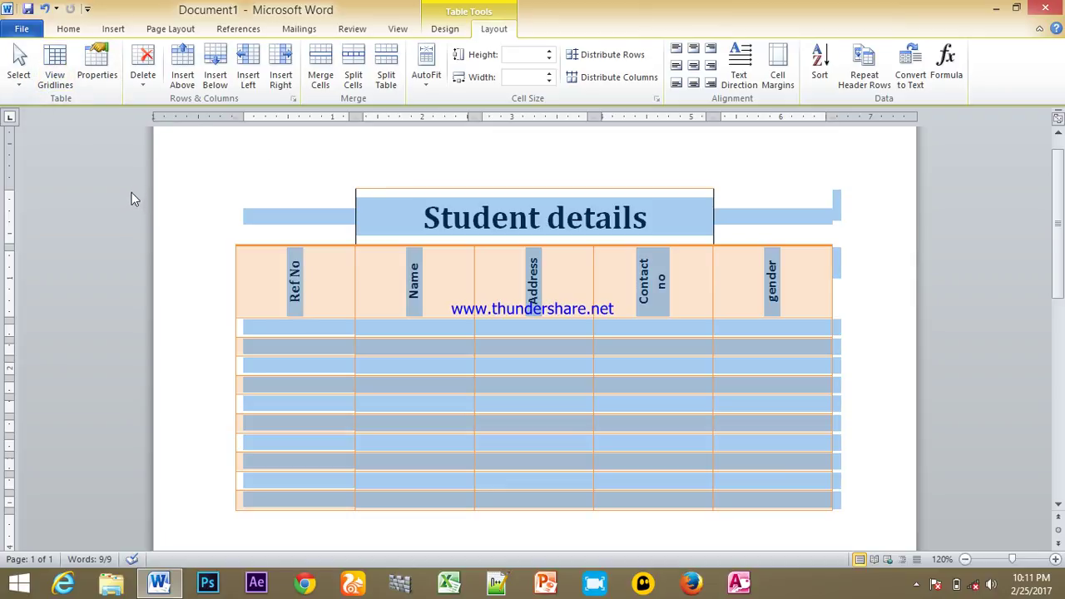
left_click(179, 310)
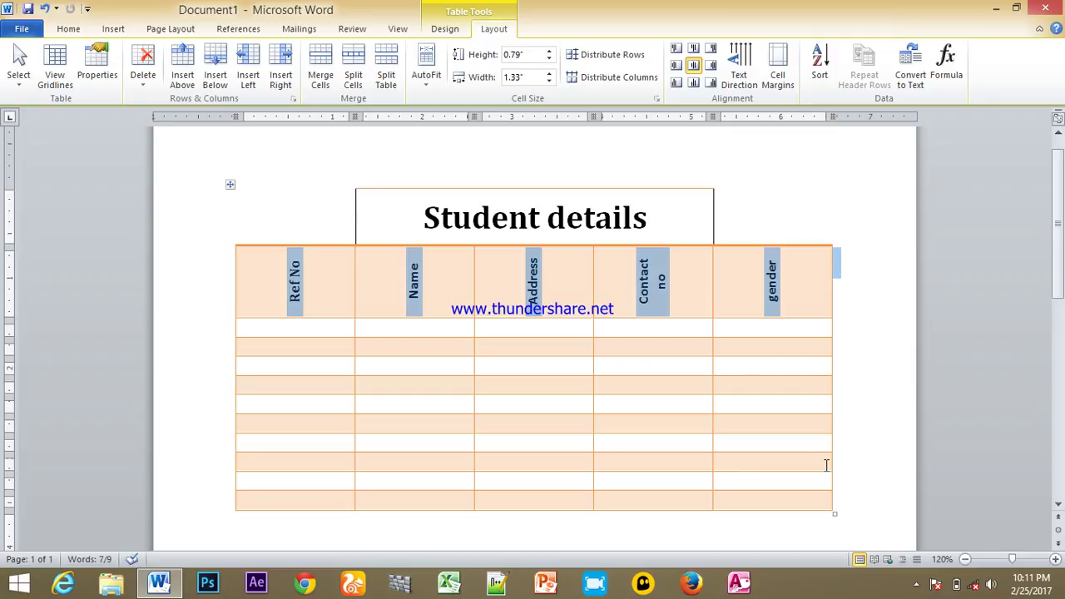
left_click(567, 276)
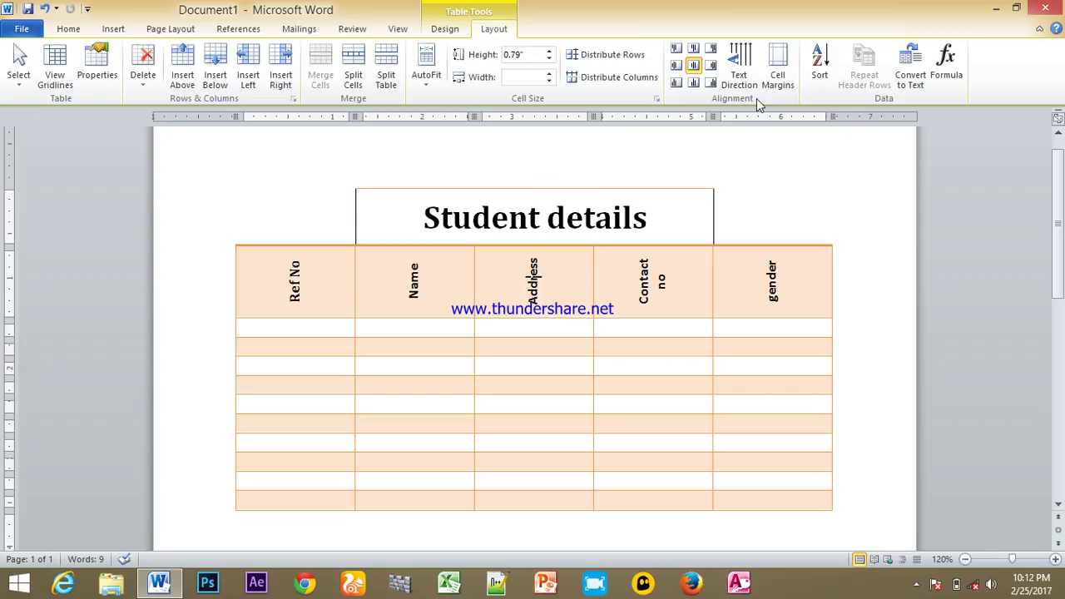
Set the pen weight to 1 ½ pt and draw a black border along the table's bottom edge.
left_click(442, 29)
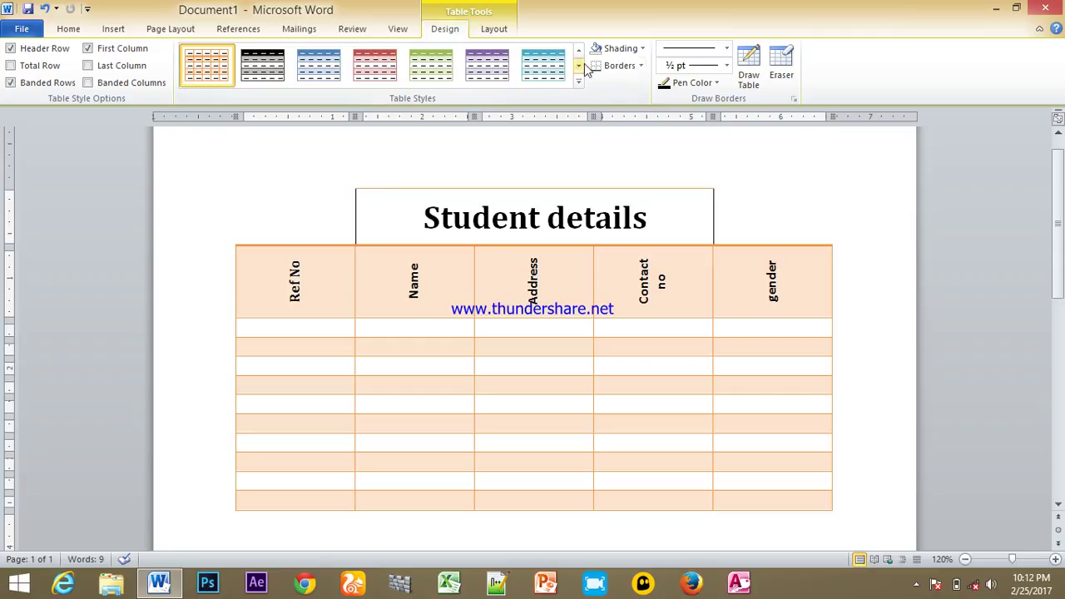
left_click(727, 67)
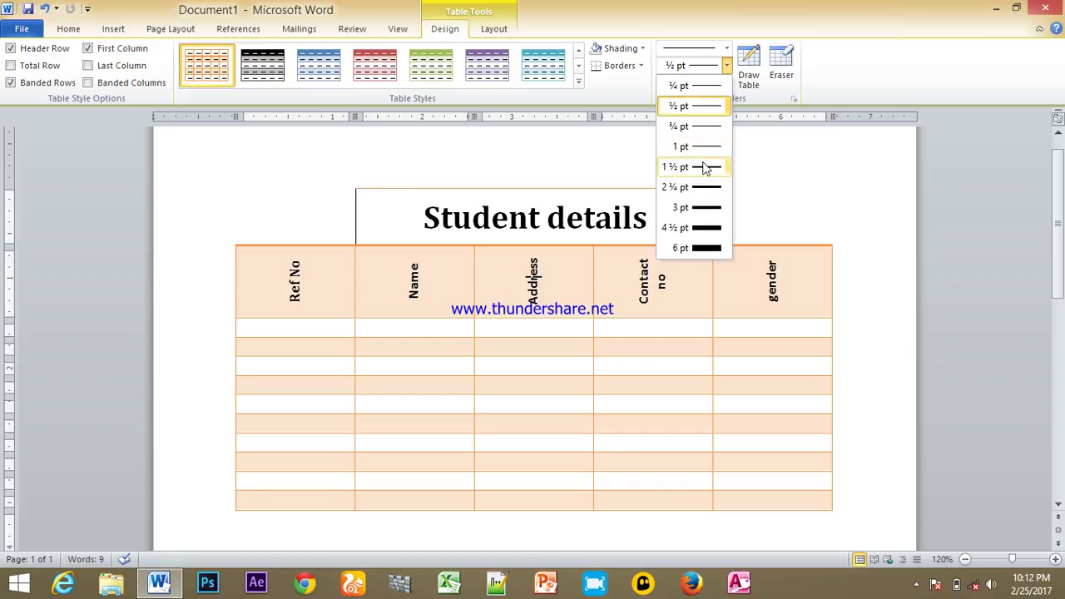
left_click(703, 168)
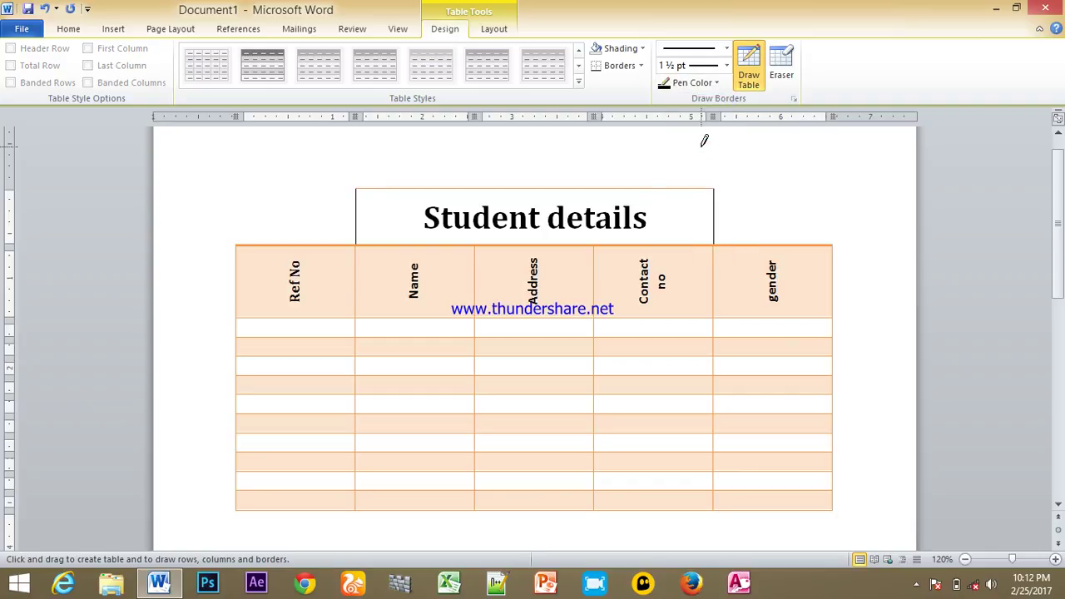
scroll(491, 428, "down", 3)
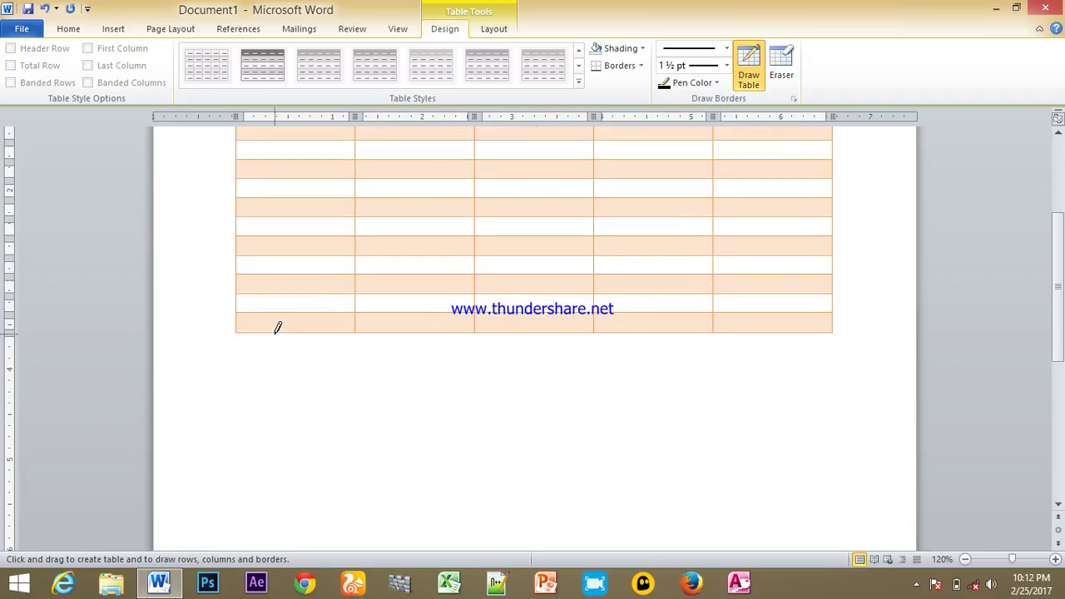
left_click_drag(277, 331, 407, 329)
left_click_drag(513, 324, 765, 318)
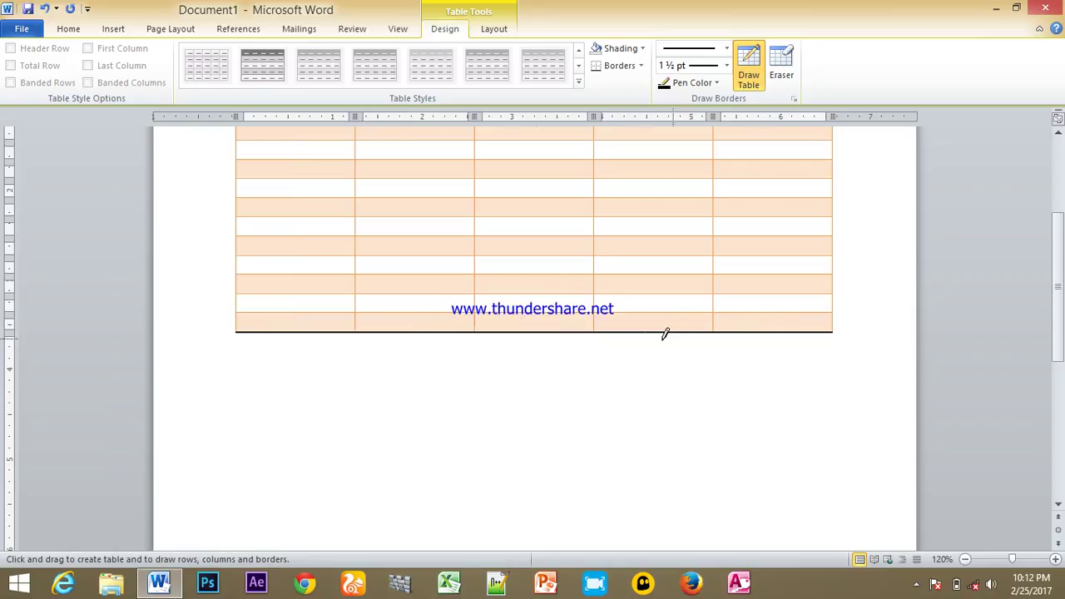
Draw 1 ½ pt black borders down both outer sides of the table, from the column headings to the last row.
scroll(638, 340, "up", 4)
scroll(399, 307, "down", 3)
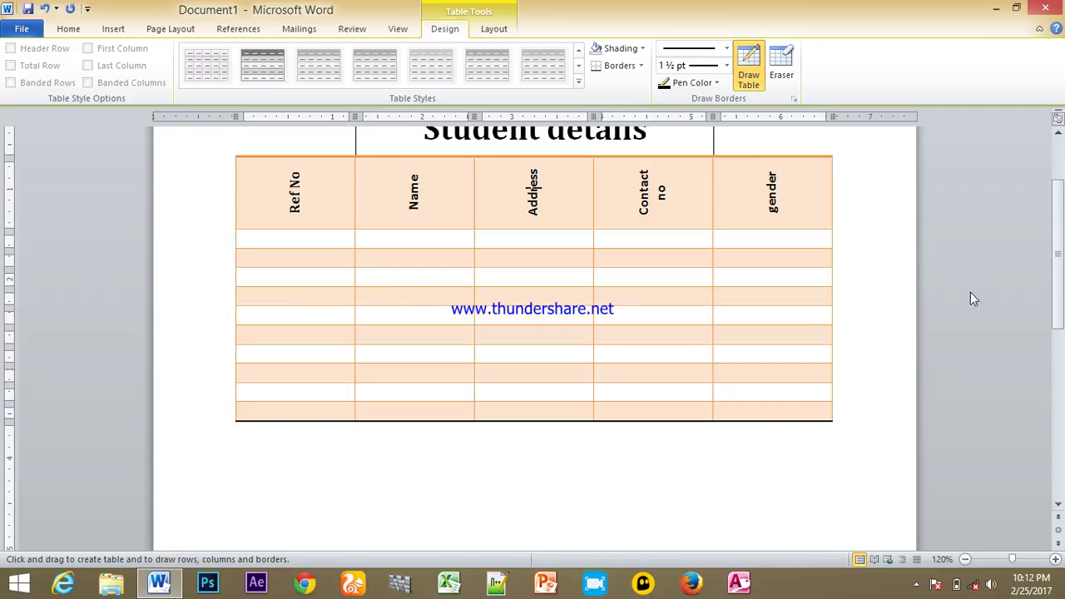
left_click_drag(836, 148, 831, 417)
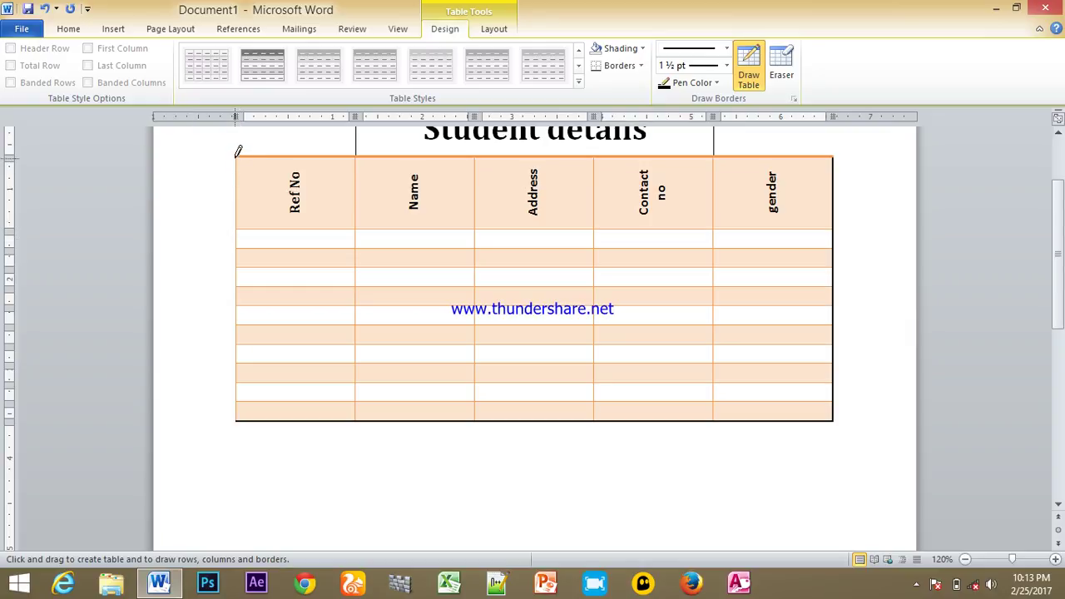
left_click_drag(235, 153, 236, 236)
left_click_drag(240, 336, 239, 417)
scroll(790, 255, "up", 3)
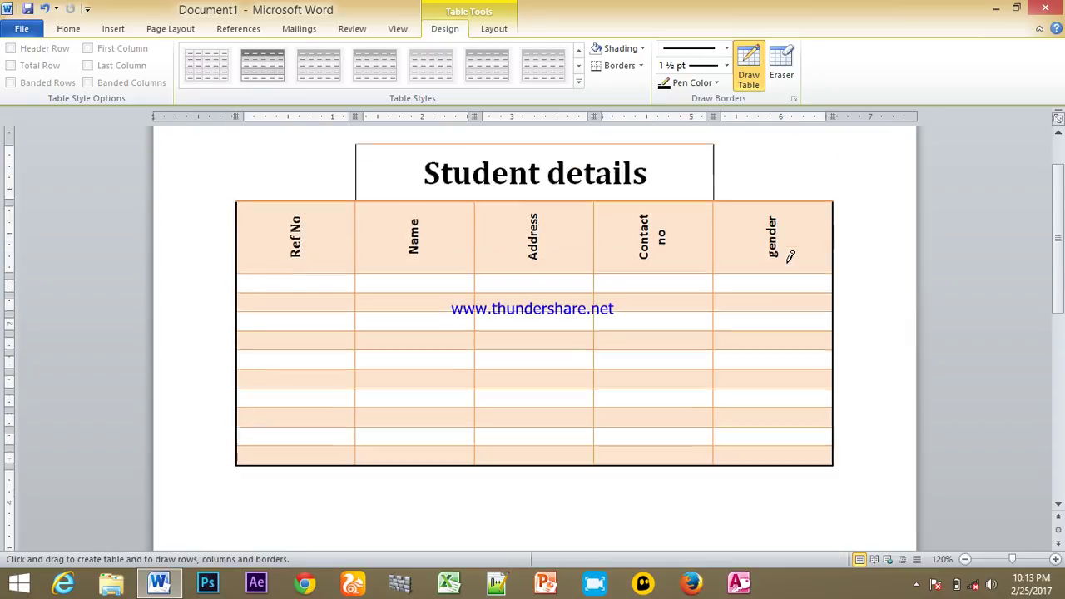
scroll(779, 254, "down", 2)
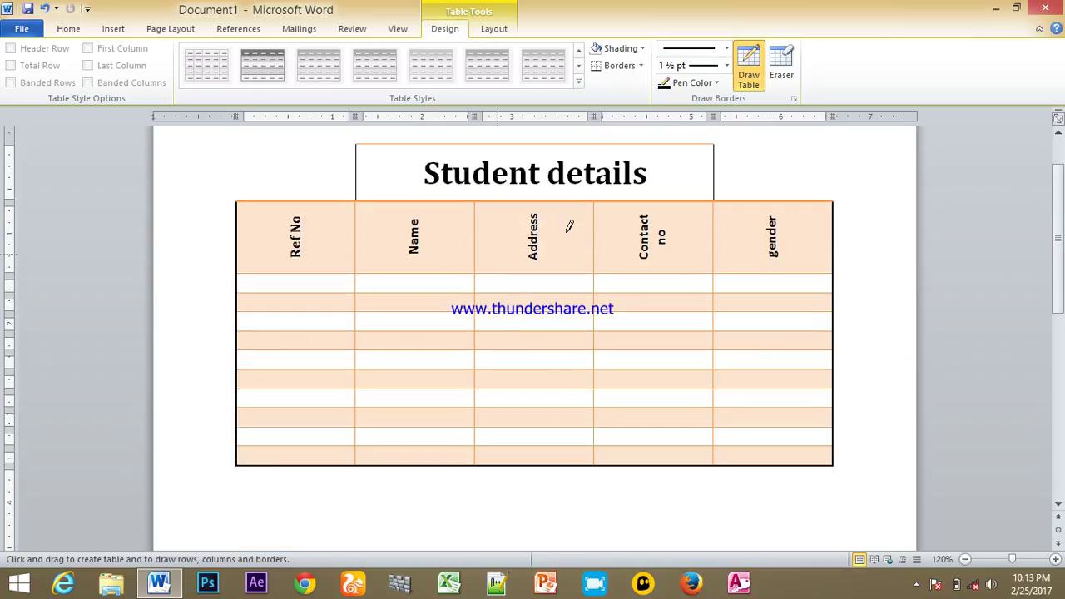
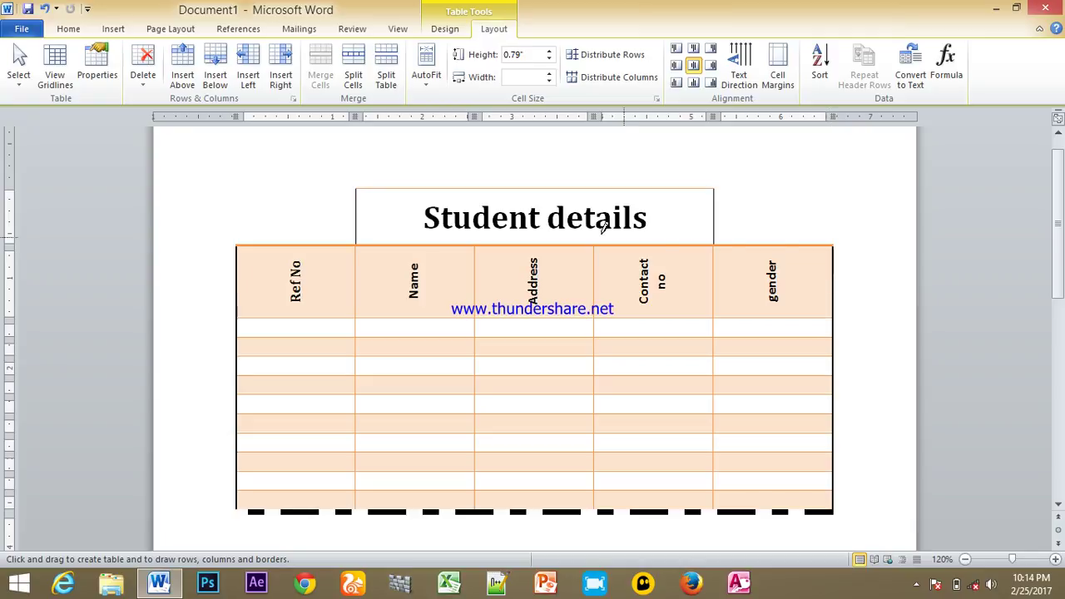
Show the table gridlines and erase the black border down the table's right side, from the gender heading to the last row.
left_click(50, 63)
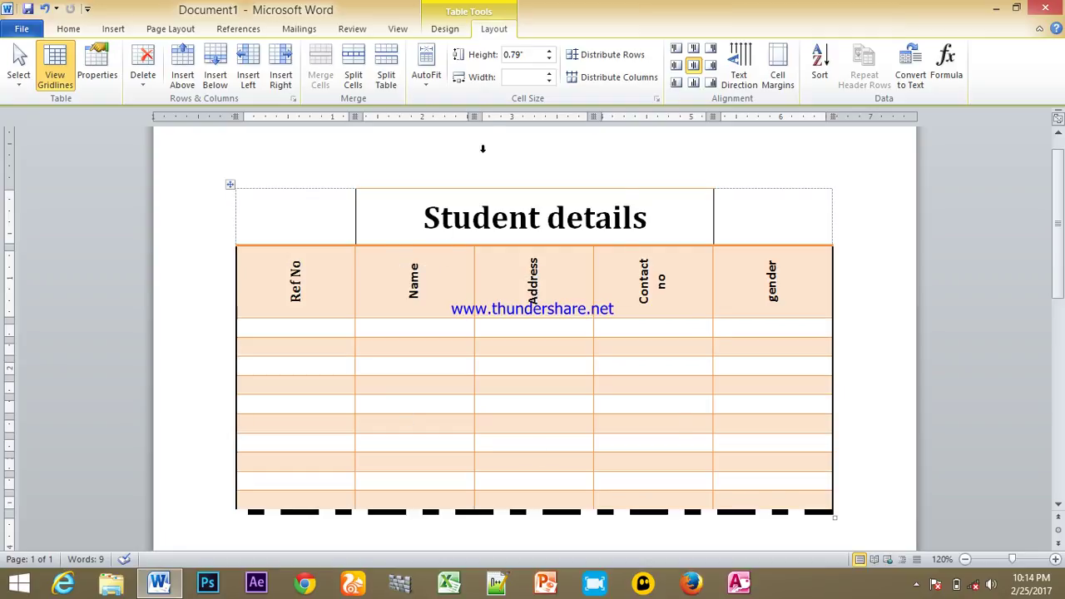
left_click(443, 30)
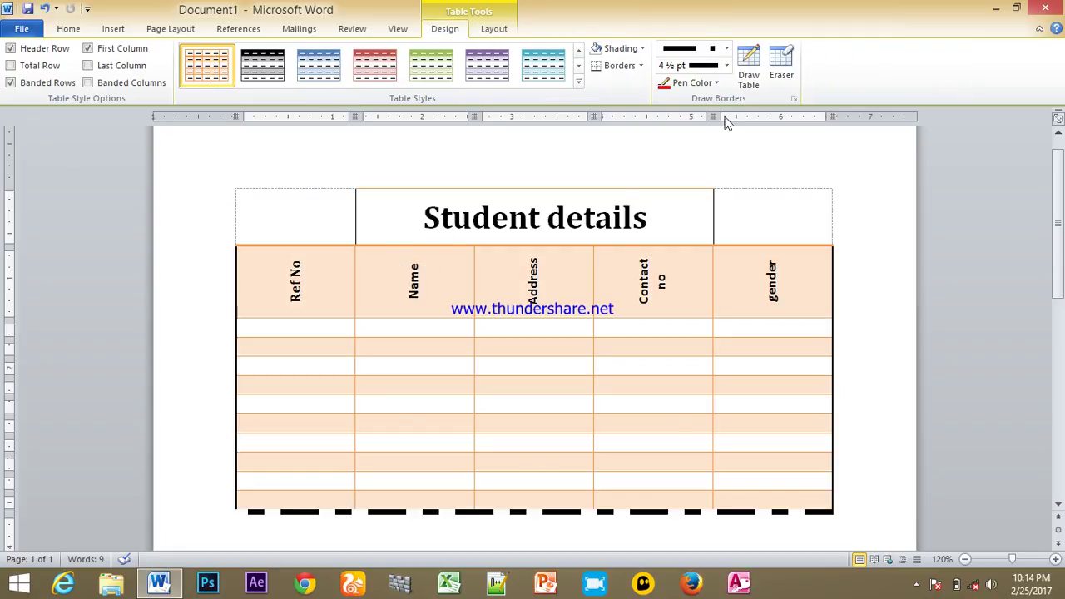
left_click(782, 65)
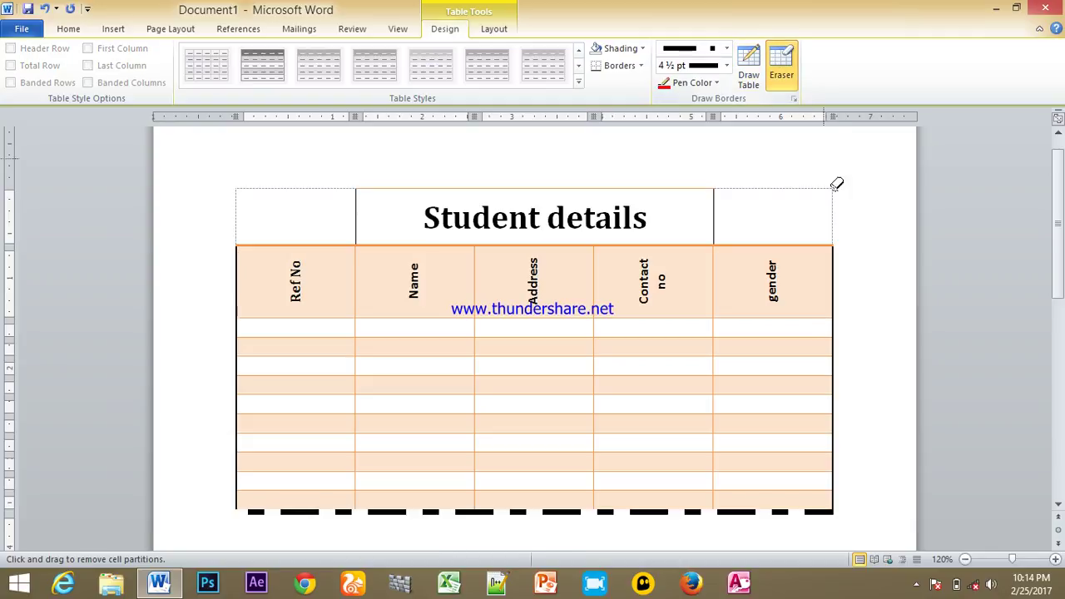
left_click(835, 280)
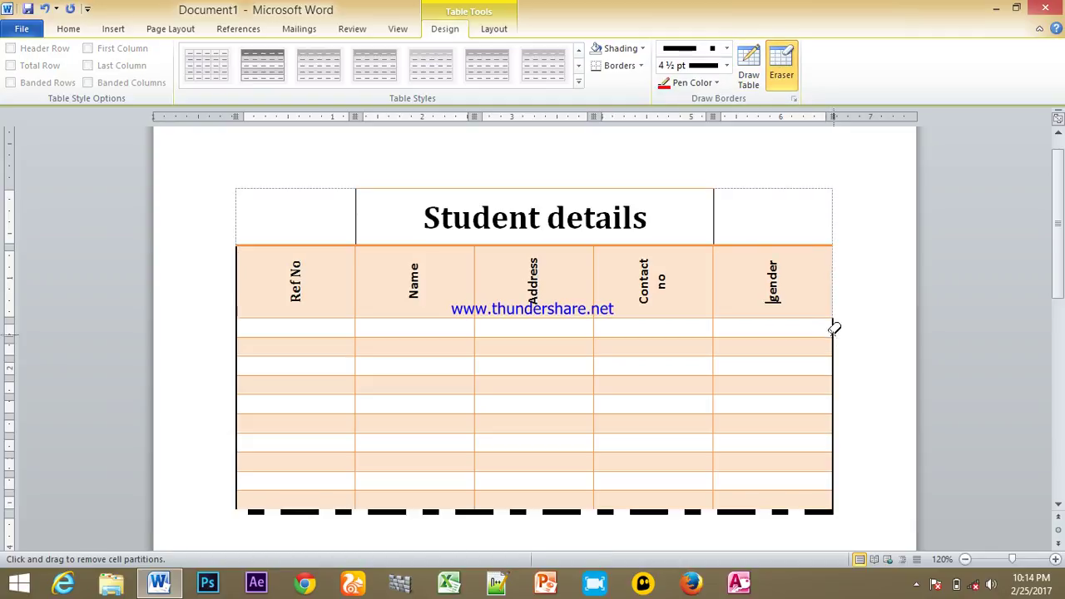
left_click(835, 328)
left_click(834, 348)
left_click_drag(835, 356, 832, 496)
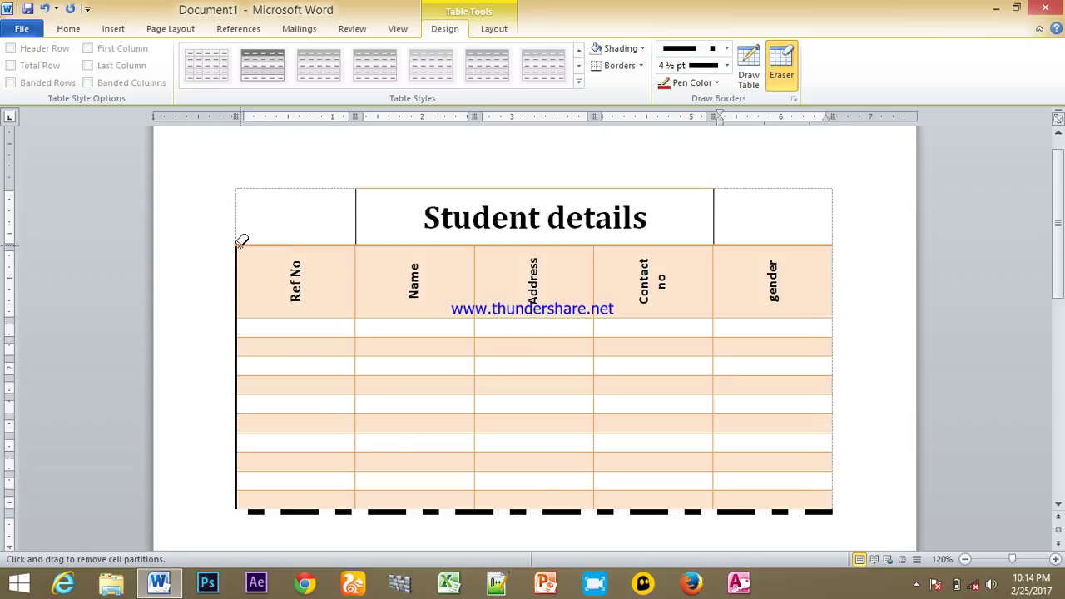
Erase the black border down the table's left side and hide the table gridlines.
left_click_drag(241, 241, 236, 491)
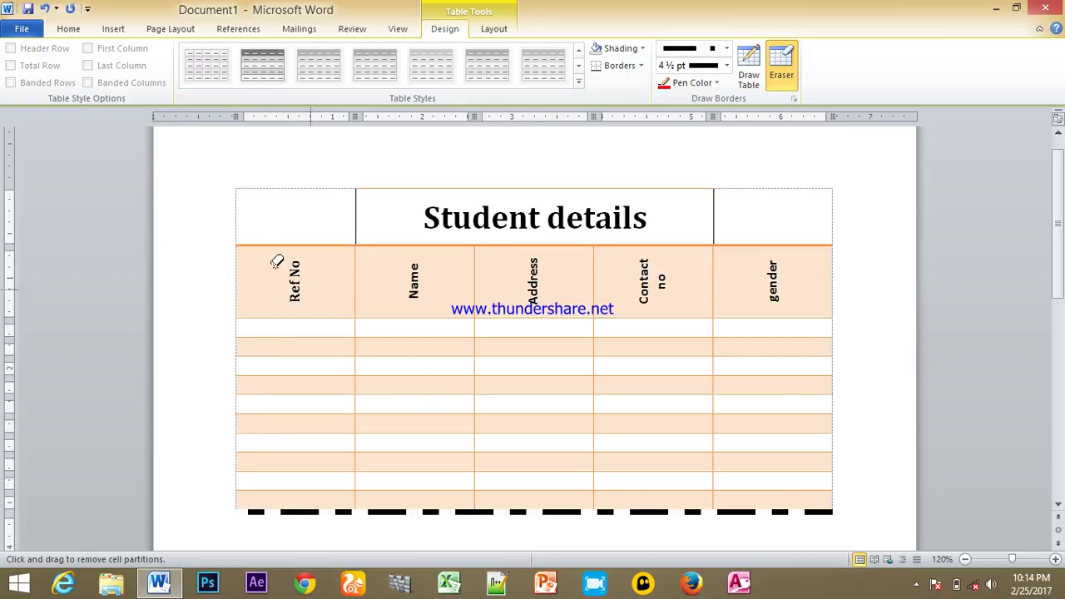
left_click(508, 30)
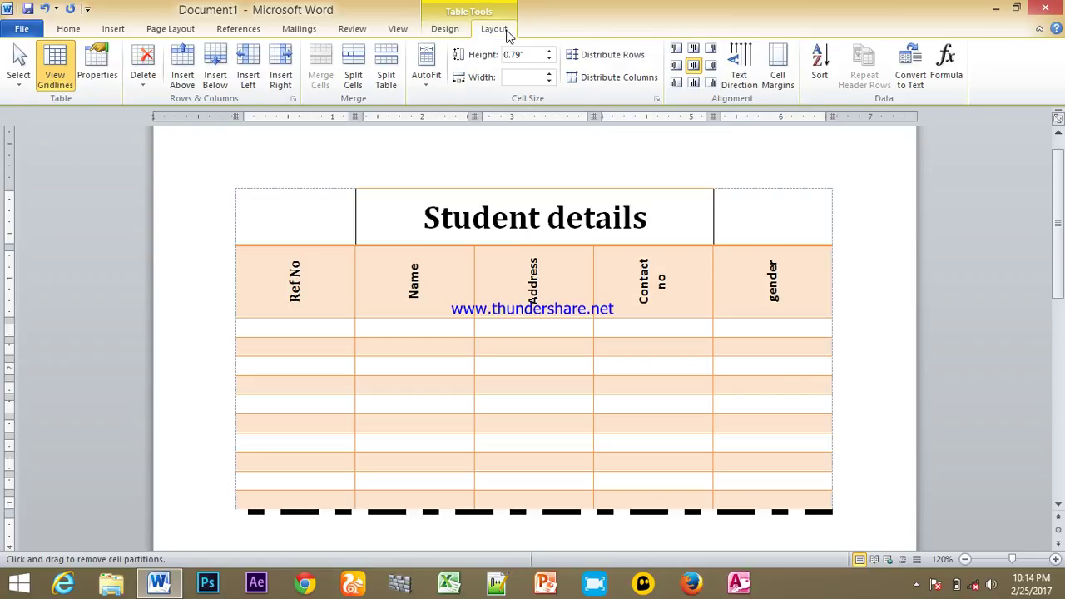
left_click(58, 81)
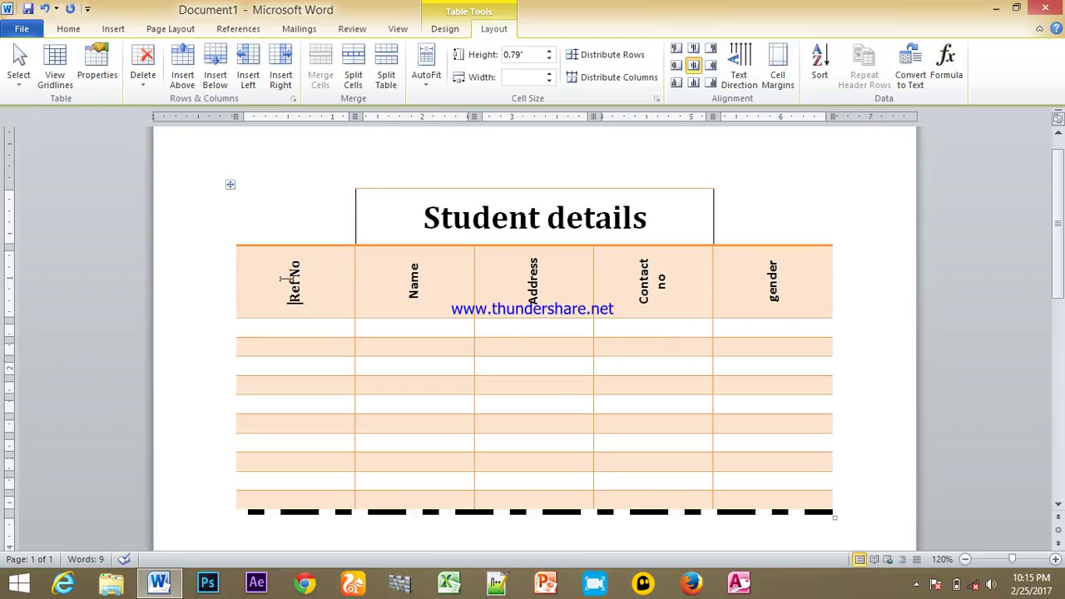
left_click(675, 66)
left_click_drag(308, 325, 811, 327)
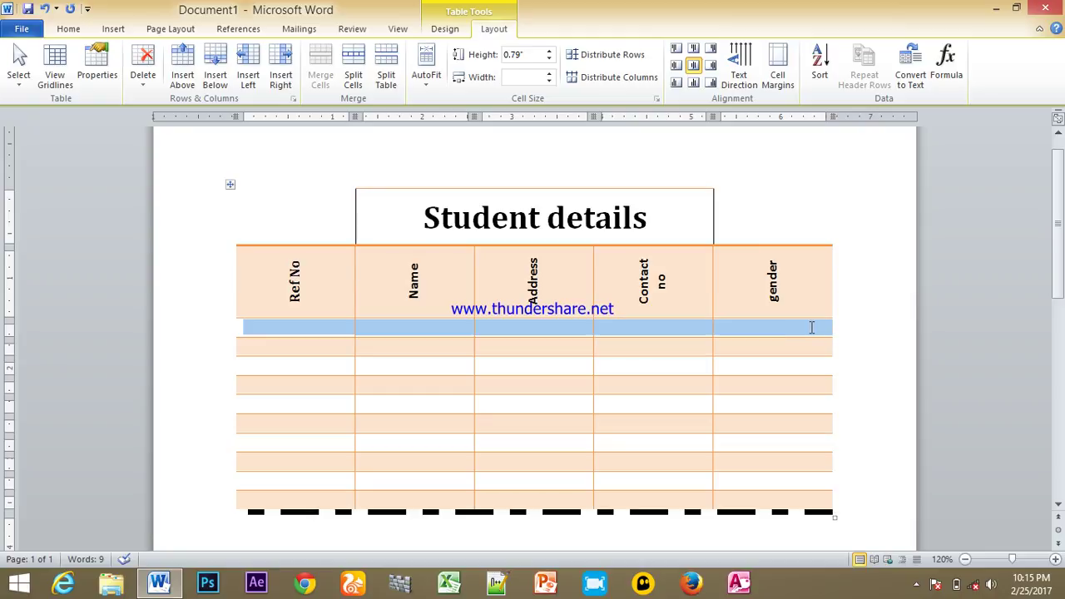
left_click(434, 31)
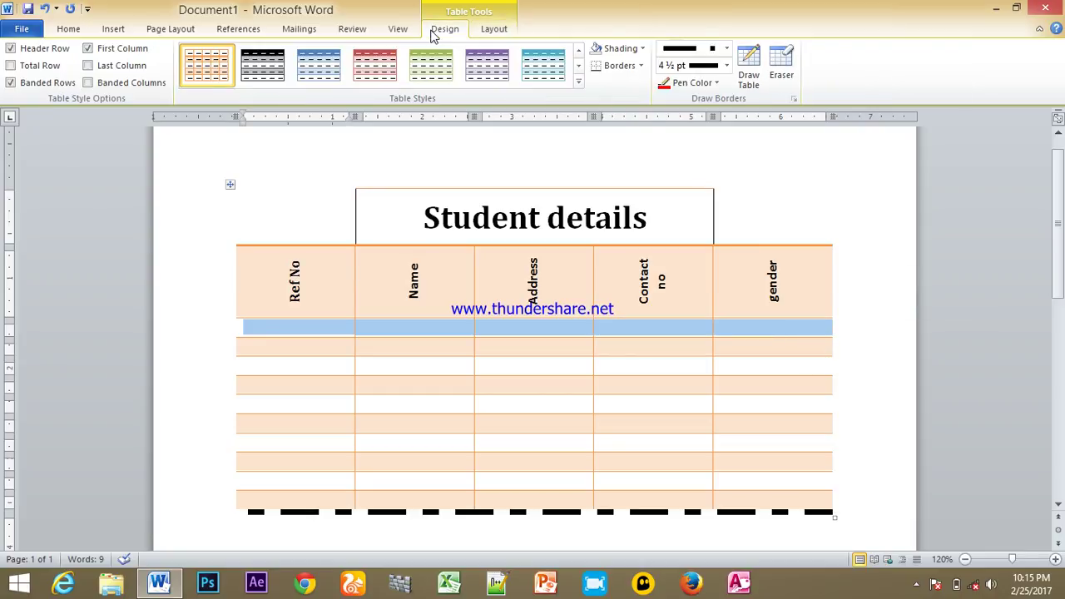
left_click(485, 29)
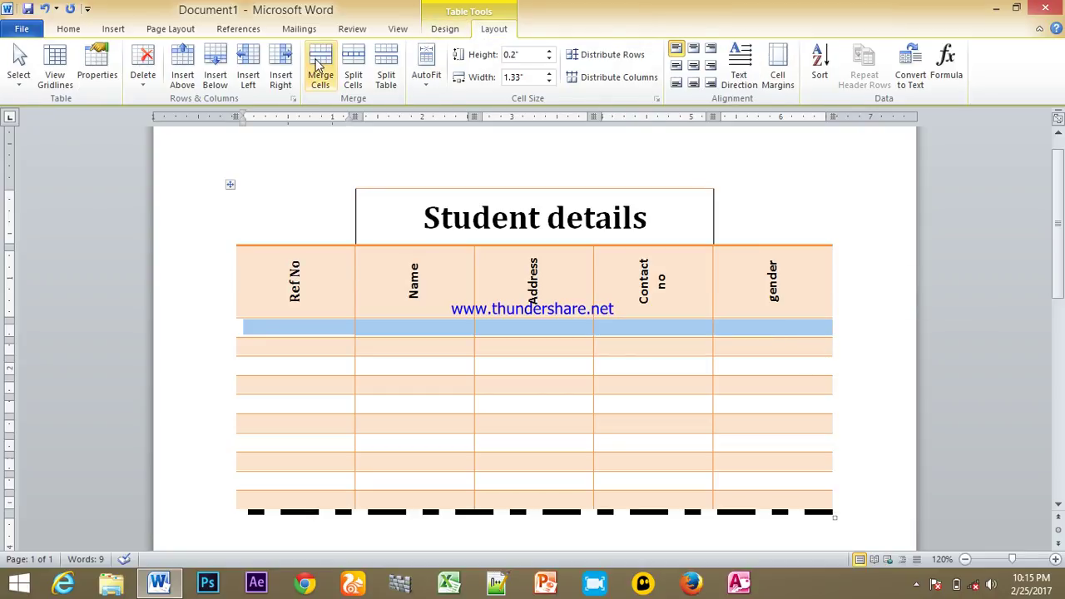
right_click(470, 333)
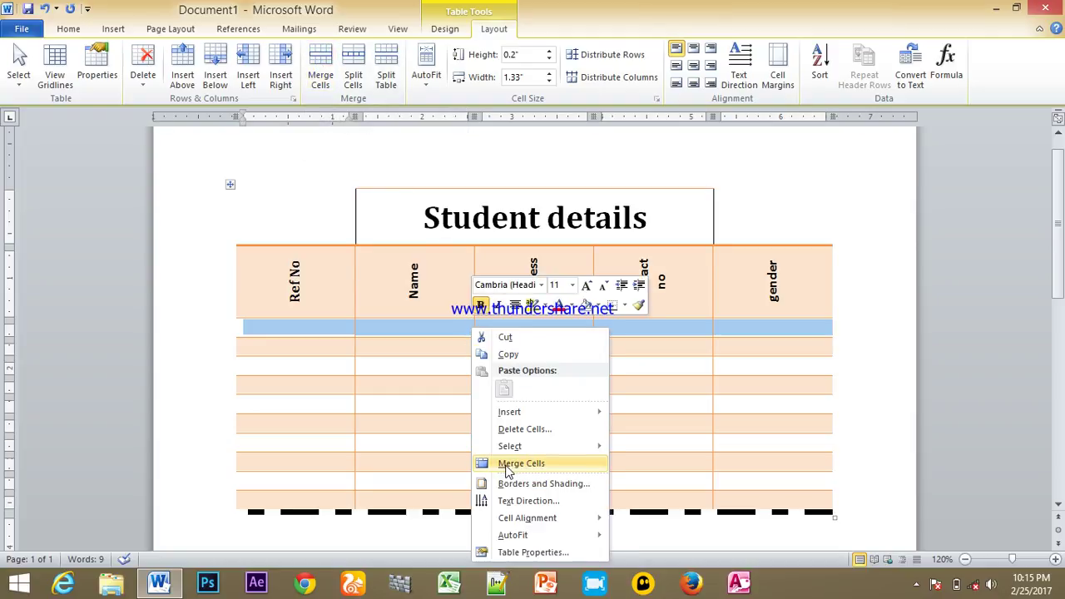
left_click(660, 453)
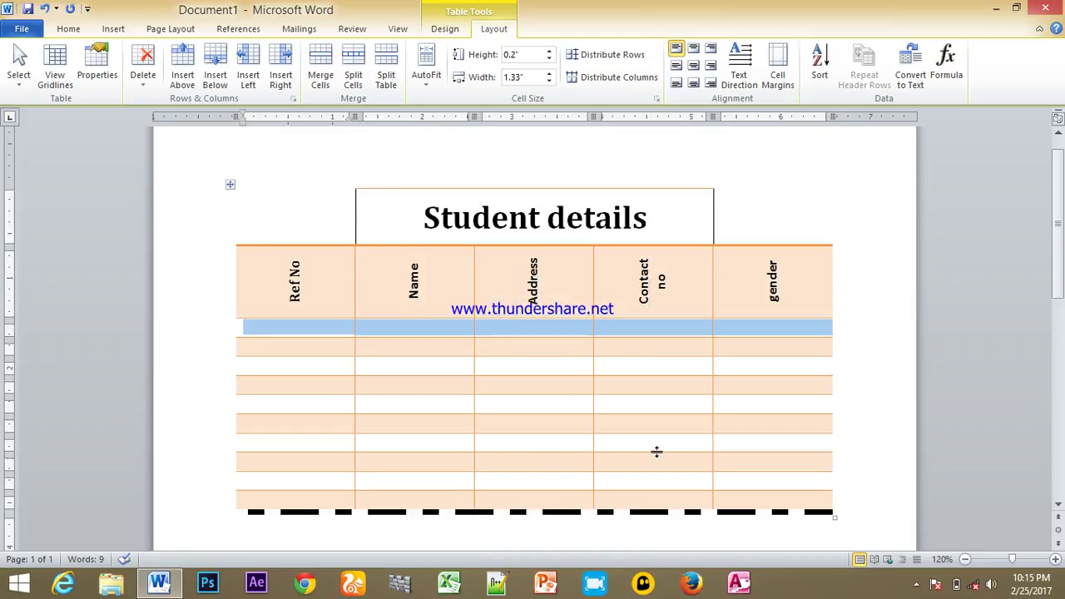
left_click(612, 327)
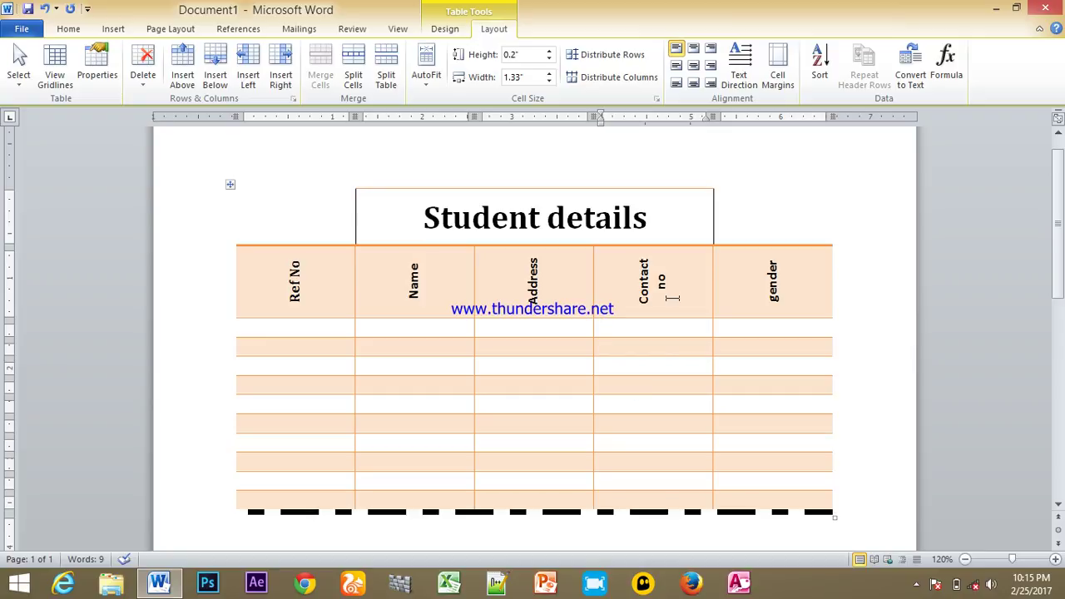
left_click(295, 291)
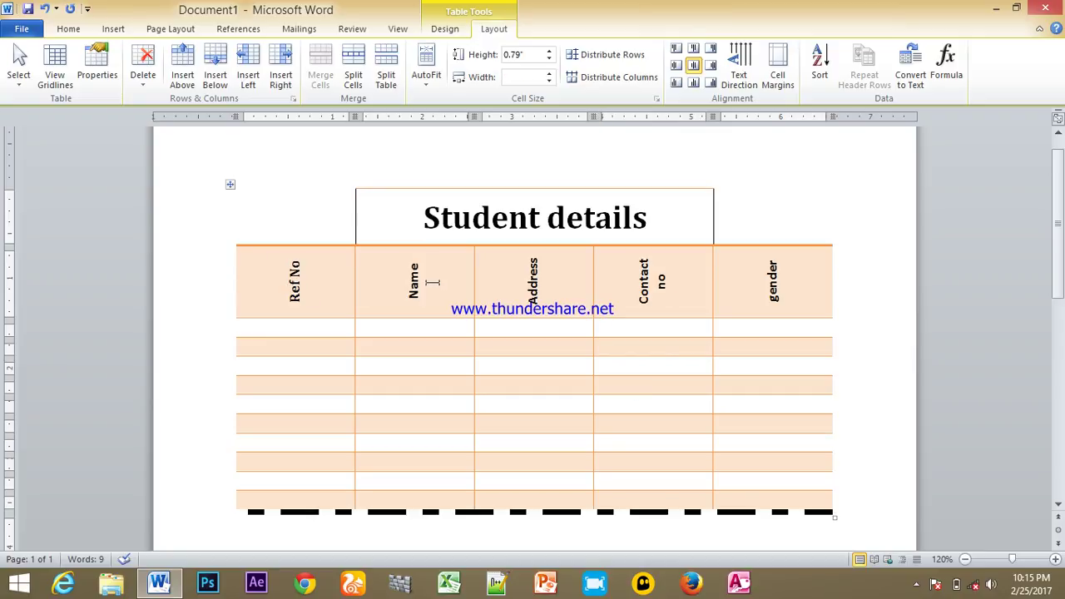
left_click(676, 276)
left_click(527, 273)
right_click(533, 263)
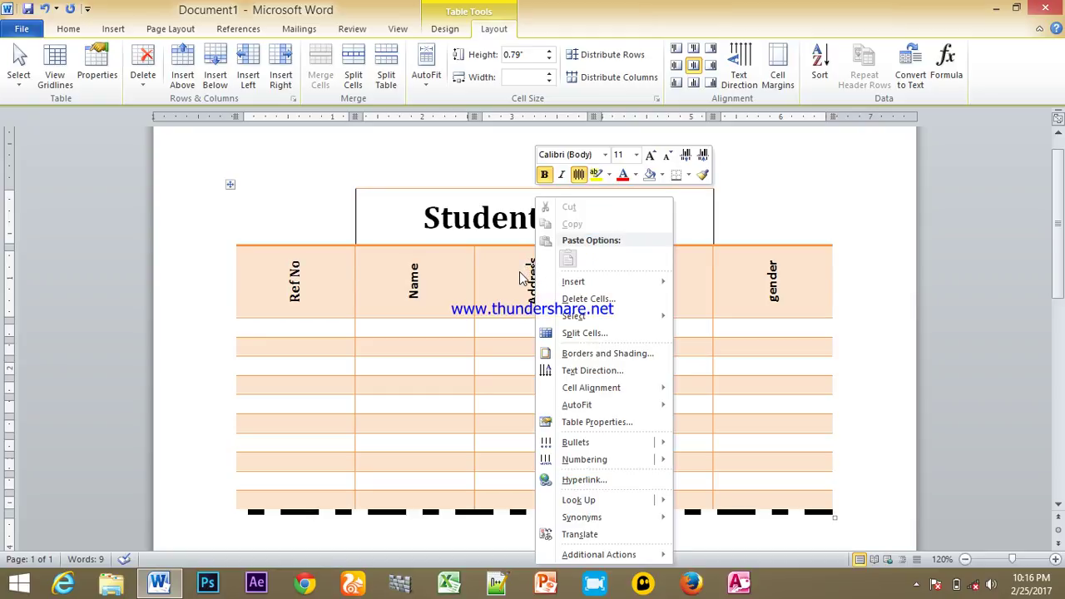
mouse_move(575, 287)
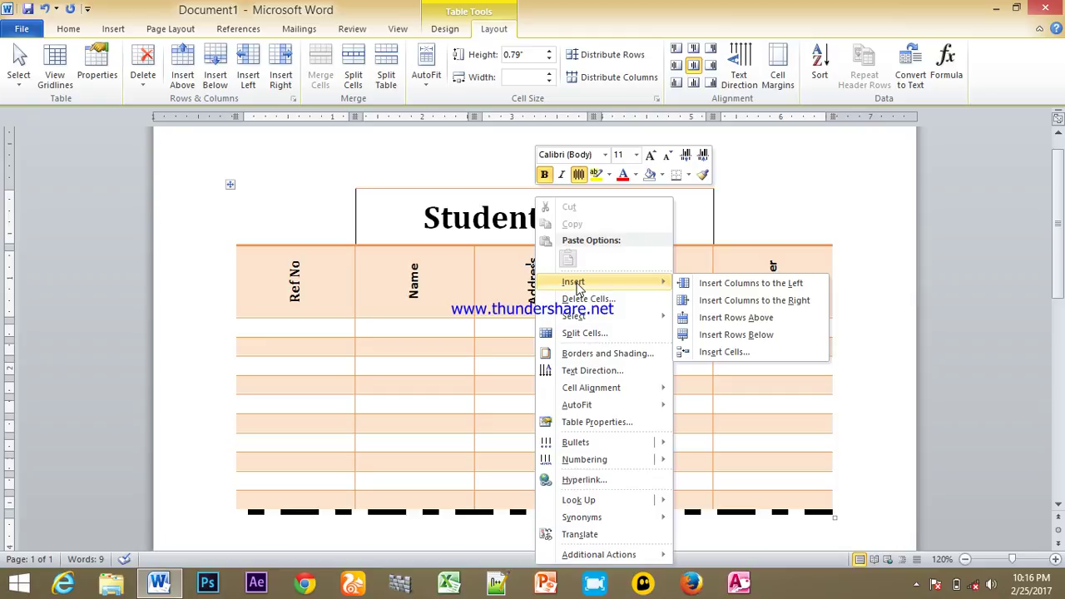
left_click(362, 320)
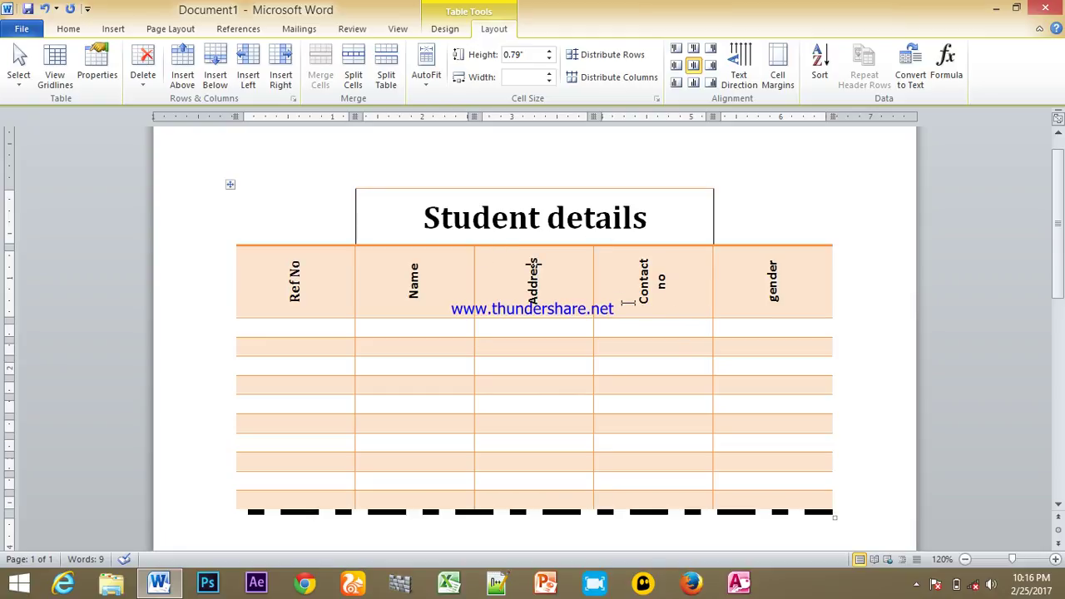
right_click(532, 263)
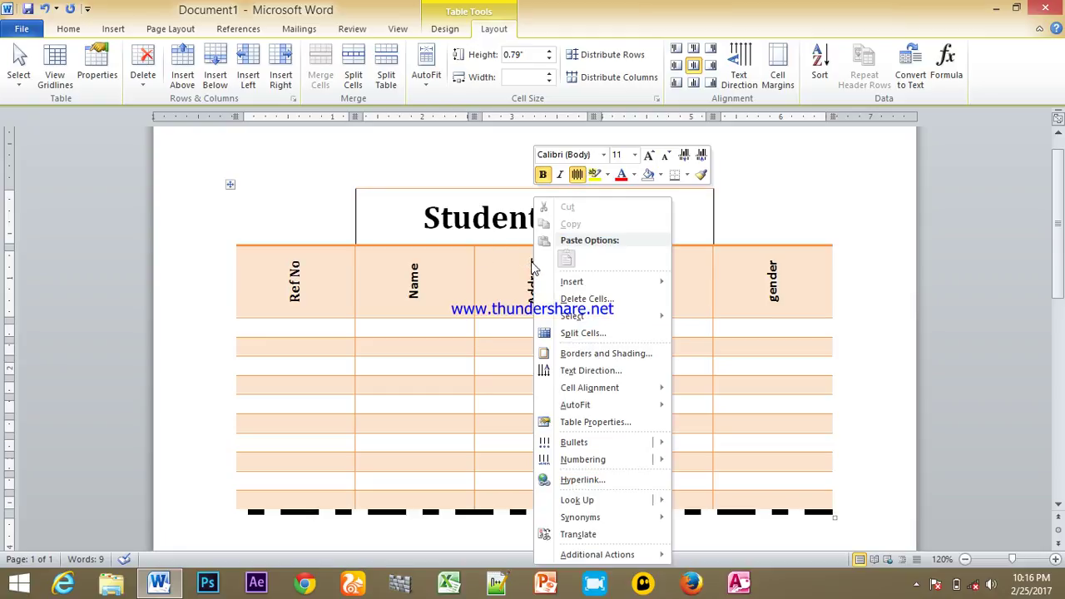
mouse_move(600, 287)
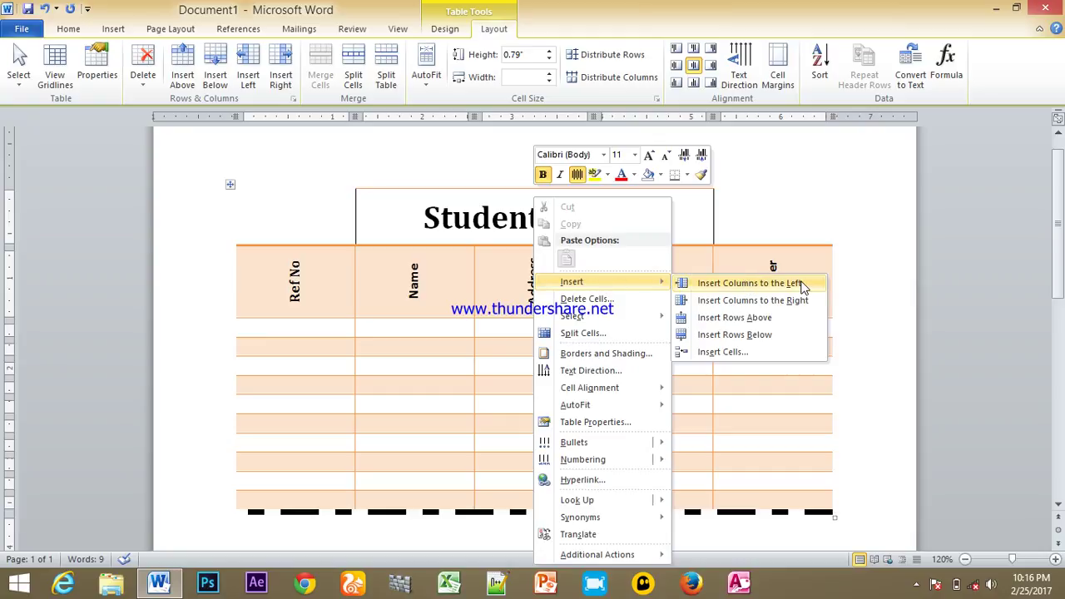
left_click(530, 273)
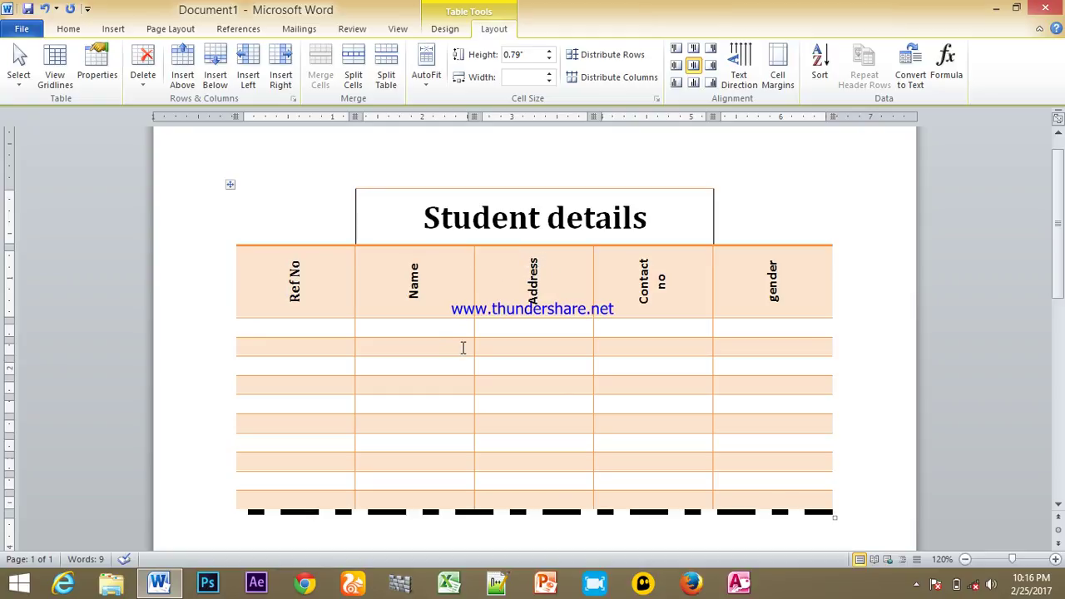
left_click(325, 421)
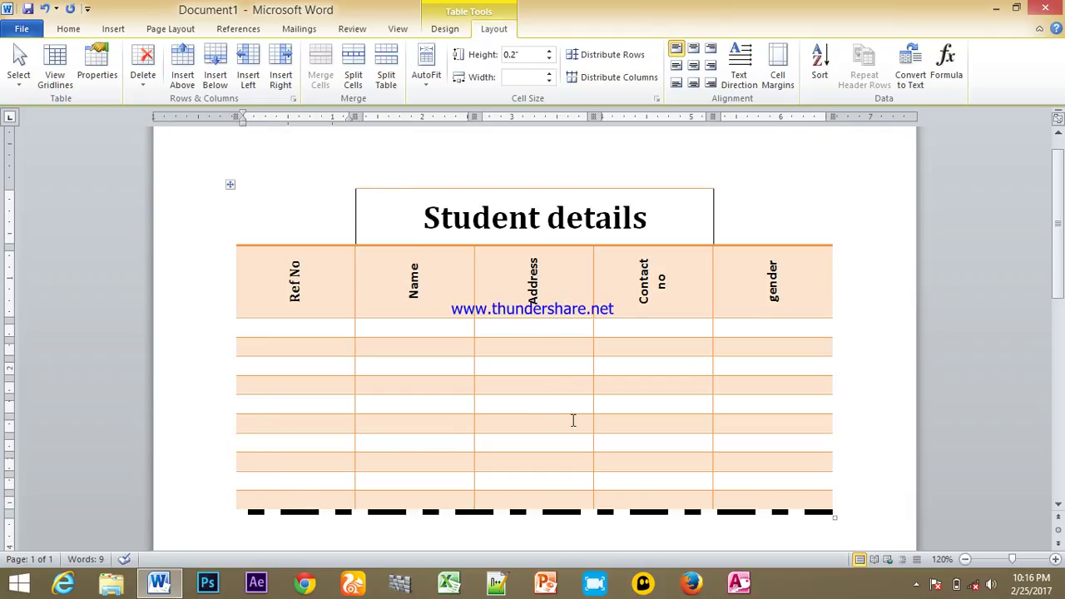
Insert a column to the right of the Address column and enter District as its heading.
left_click(541, 290)
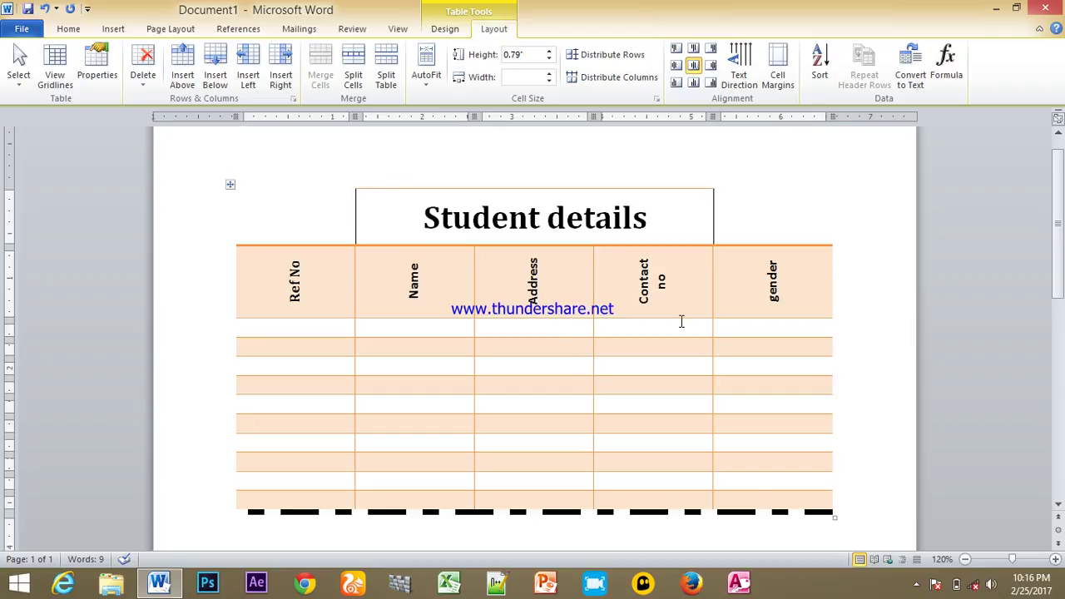
right_click(563, 290)
mouse_move(608, 289)
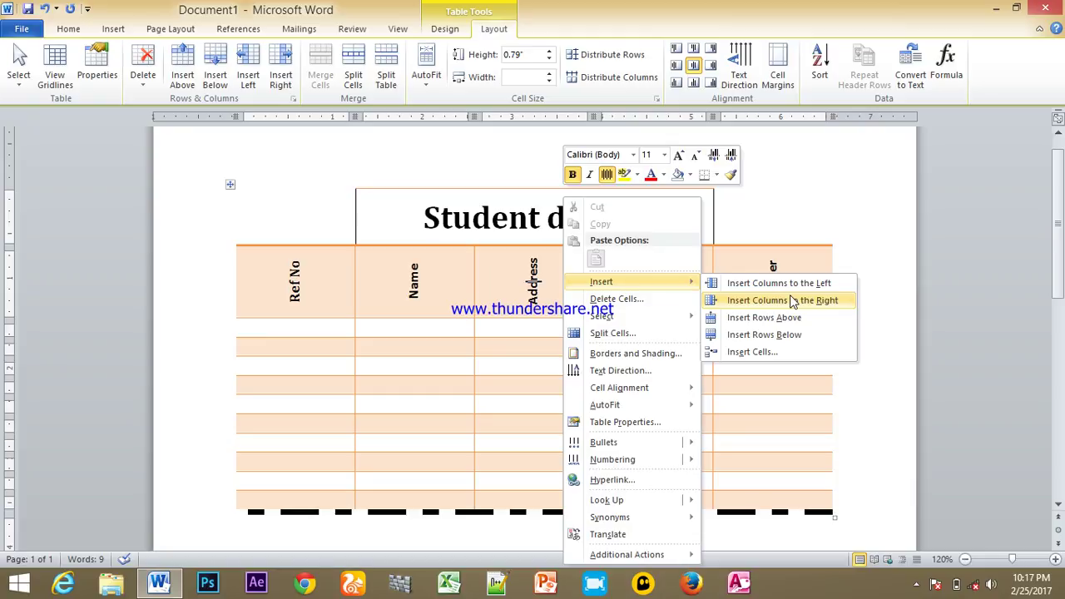
left_click(793, 301)
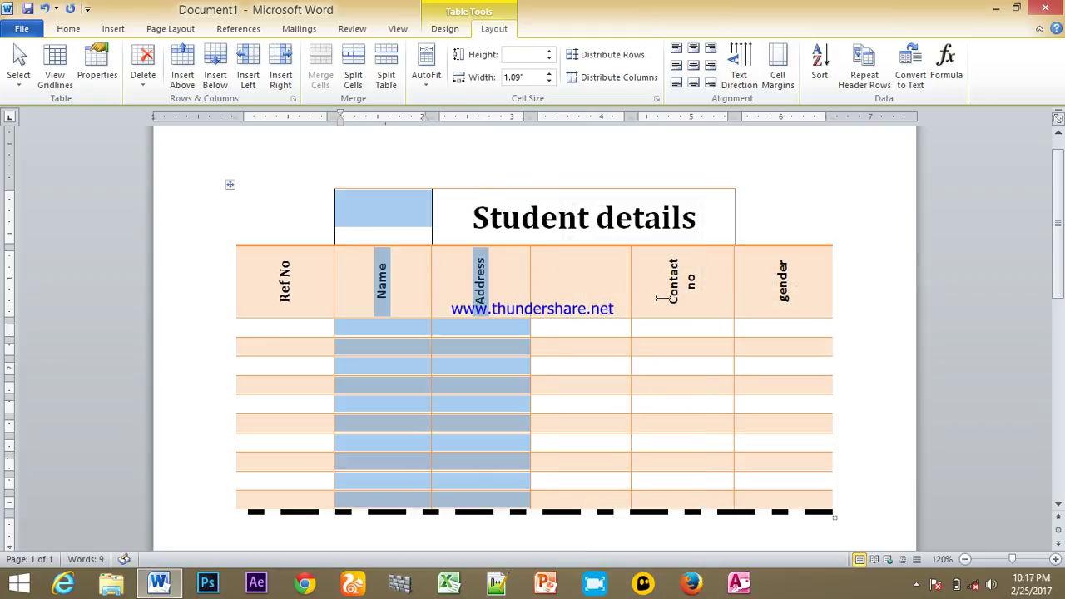
left_click(591, 280)
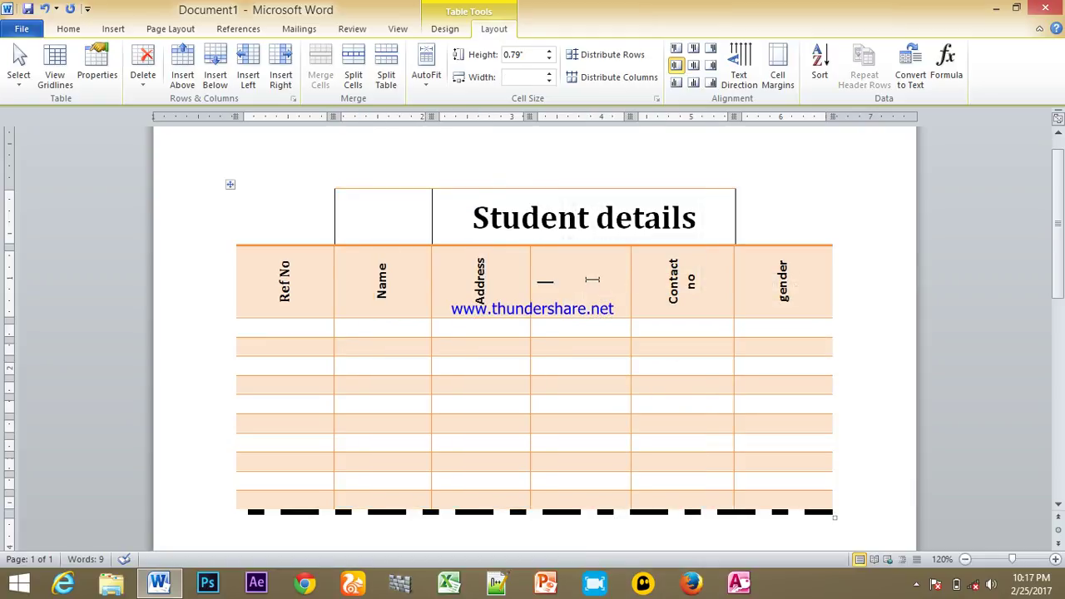
type("Dist")
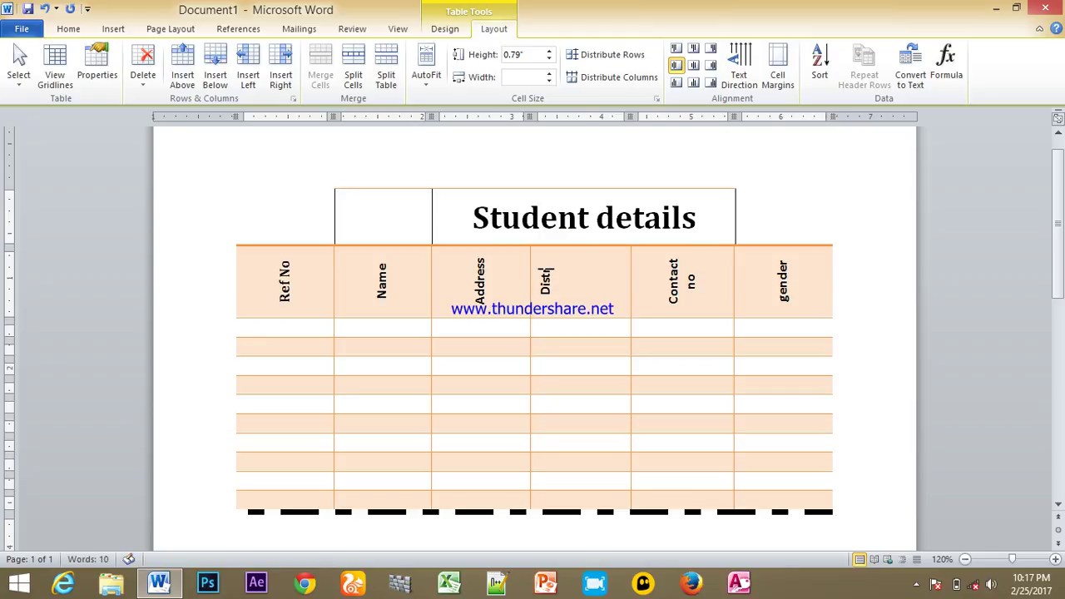
type("rict")
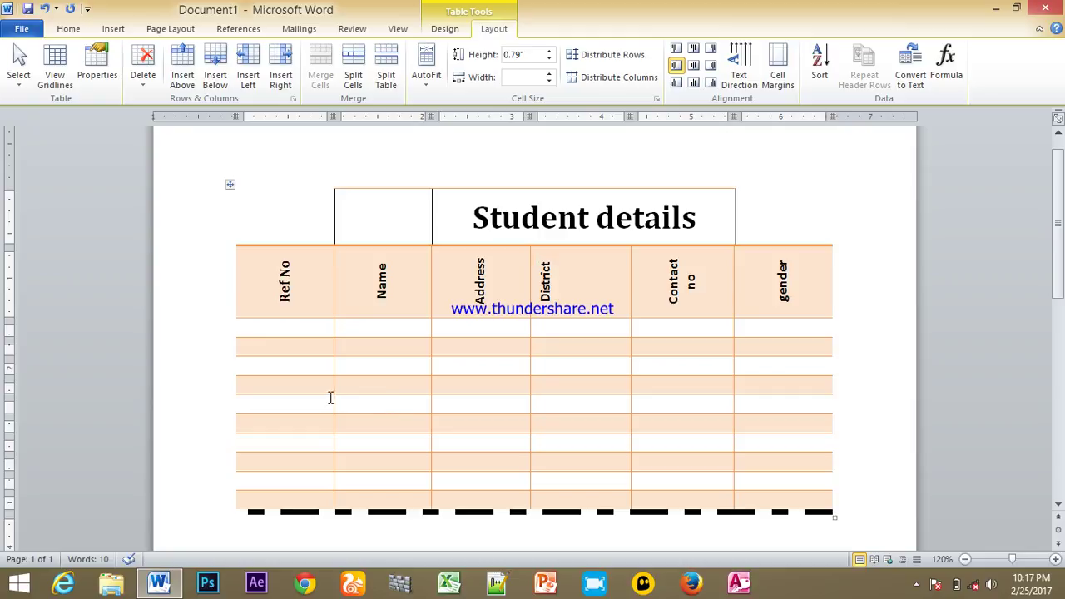
left_click(294, 332)
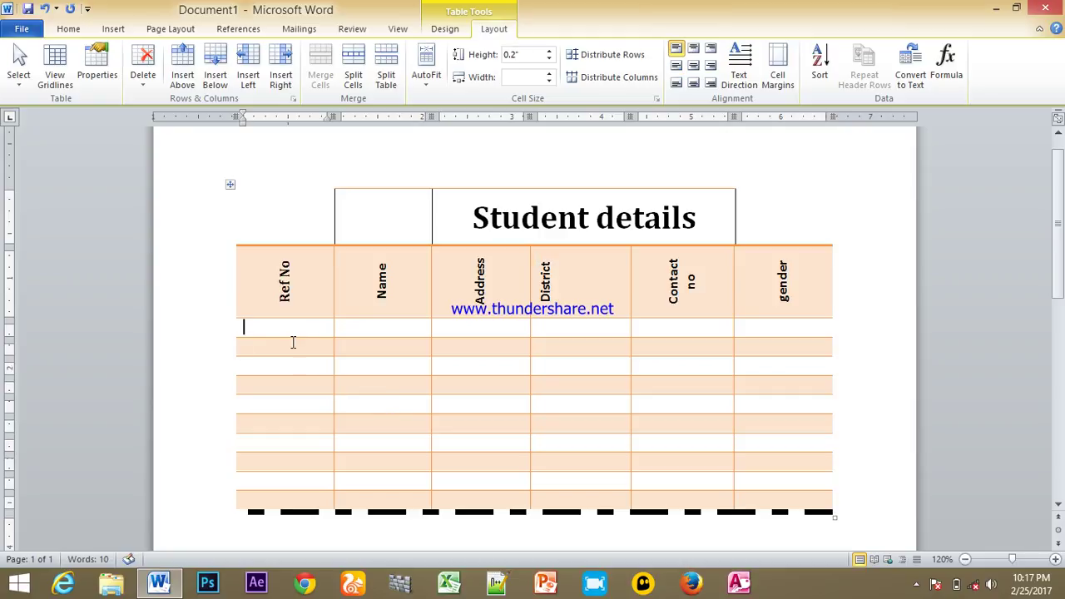
left_click(292, 345)
left_click(292, 365)
left_click(294, 386)
left_click(292, 404)
left_click(293, 424)
left_click(288, 461)
left_click(286, 479)
left_click(283, 498)
Insert a new row below the fourth empty row under the column headings.
right_click(262, 386)
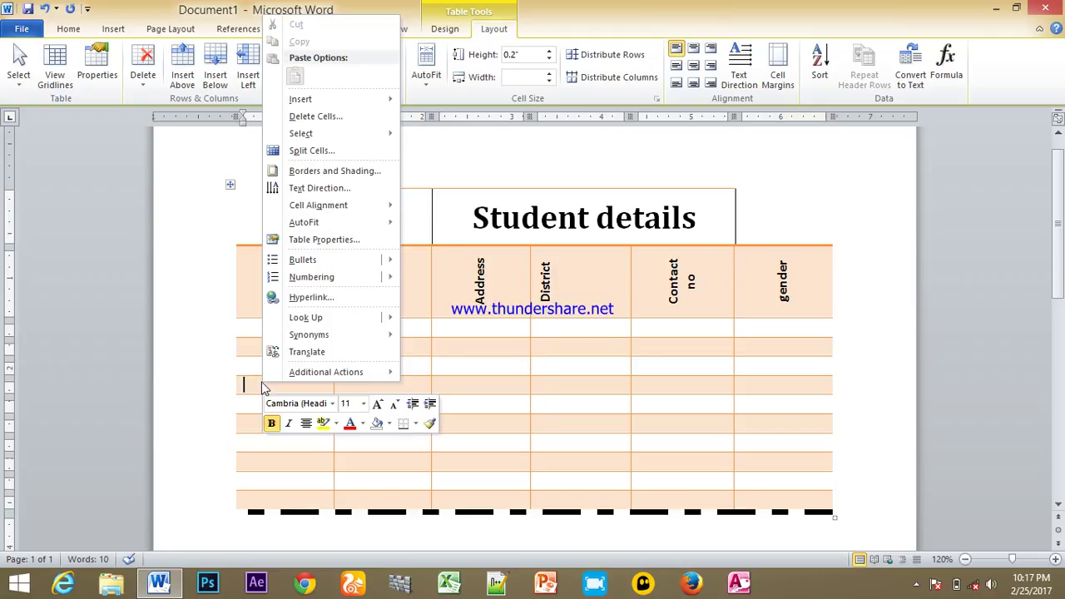
mouse_move(324, 105)
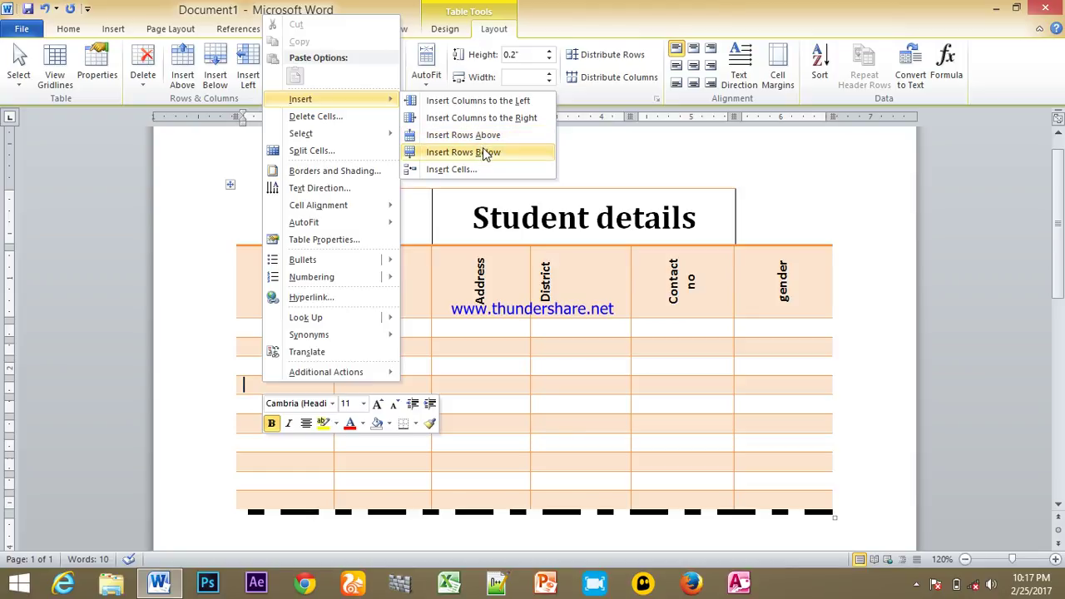
left_click(486, 152)
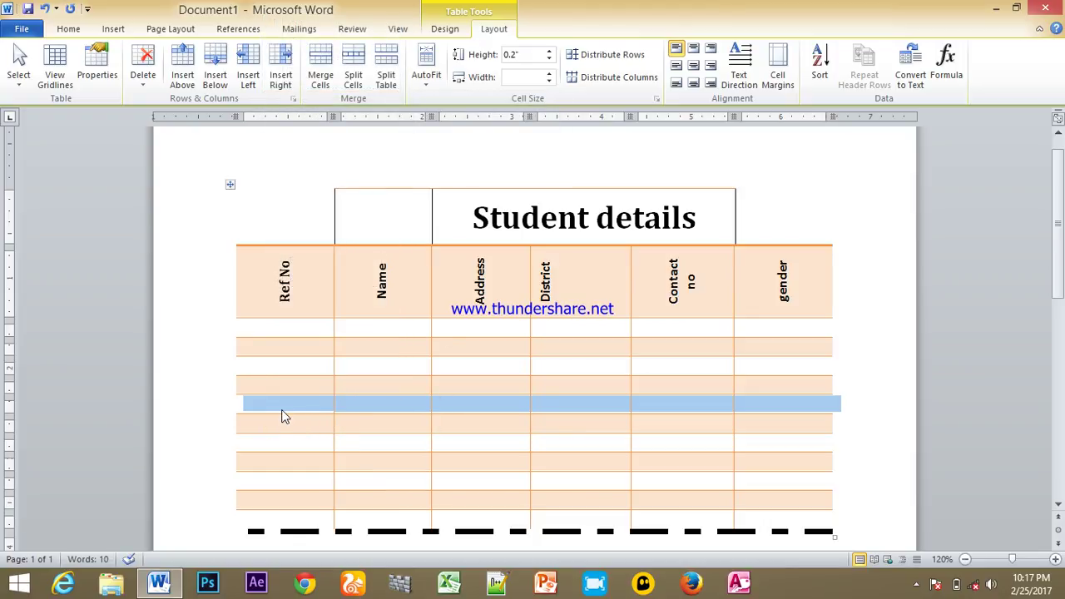
left_click(280, 406)
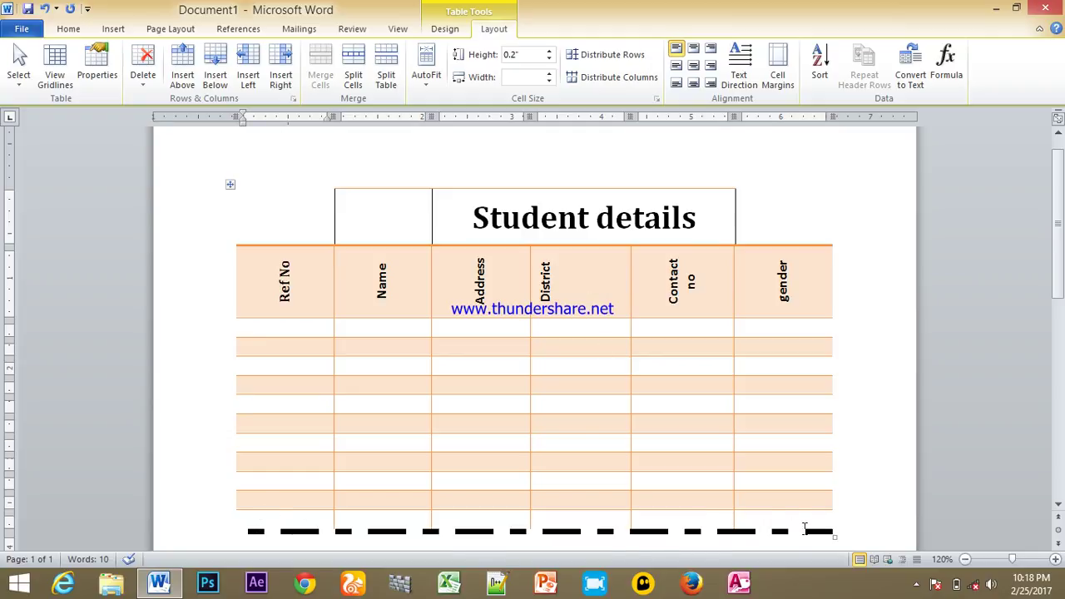
left_click_drag(551, 259, 551, 313)
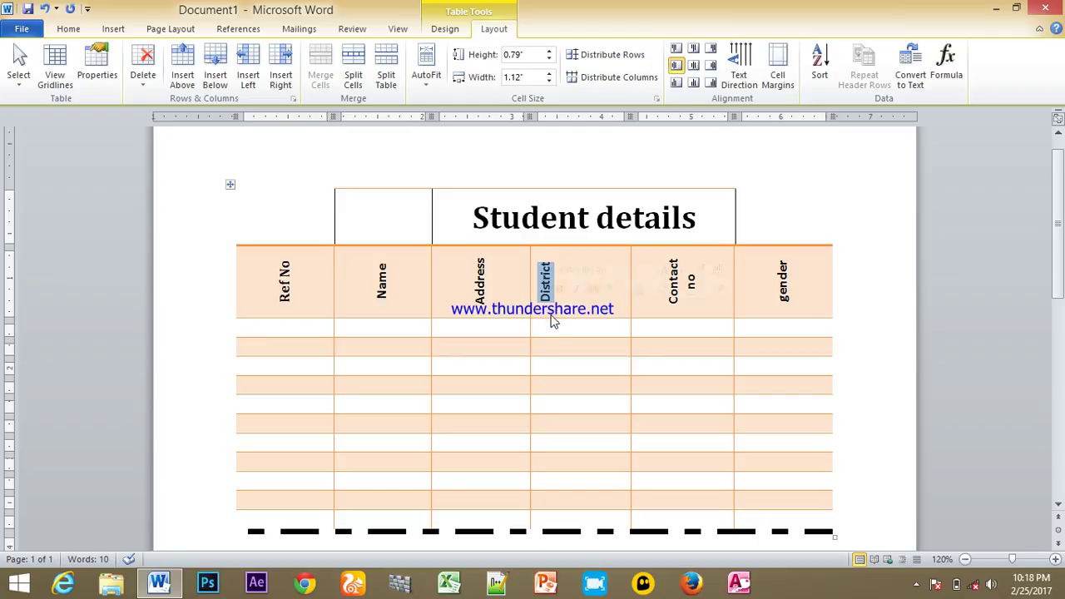
left_click_drag(235, 531, 814, 526)
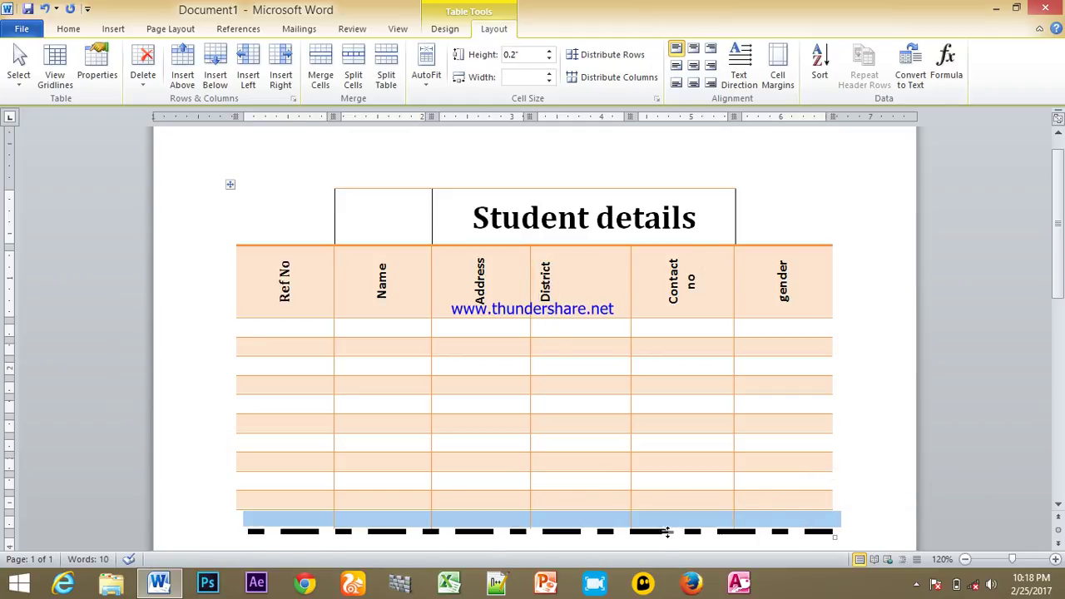
left_click(624, 525)
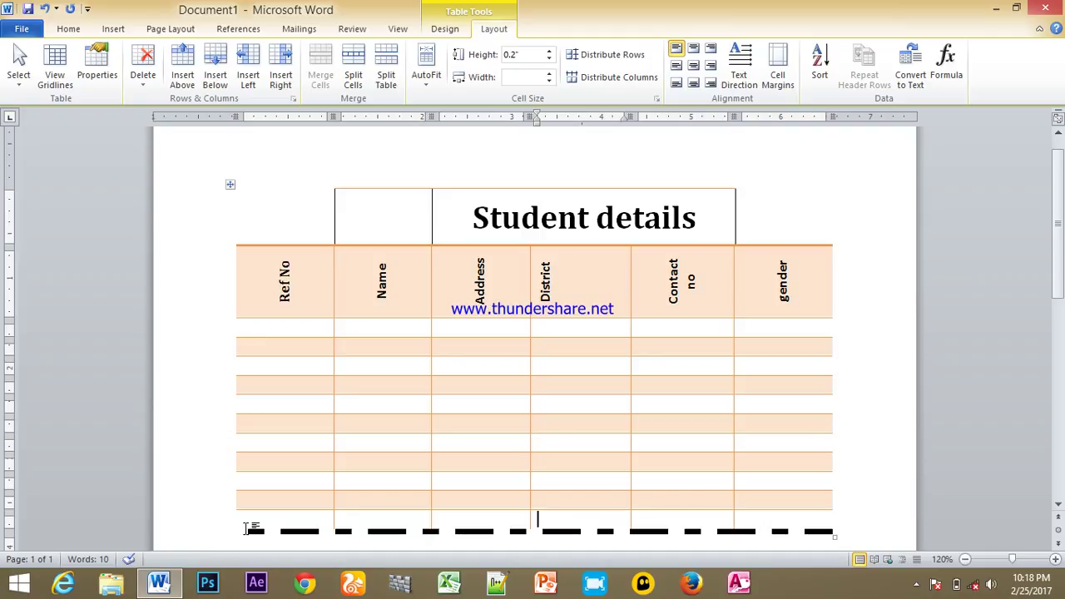
left_click_drag(249, 530, 714, 524)
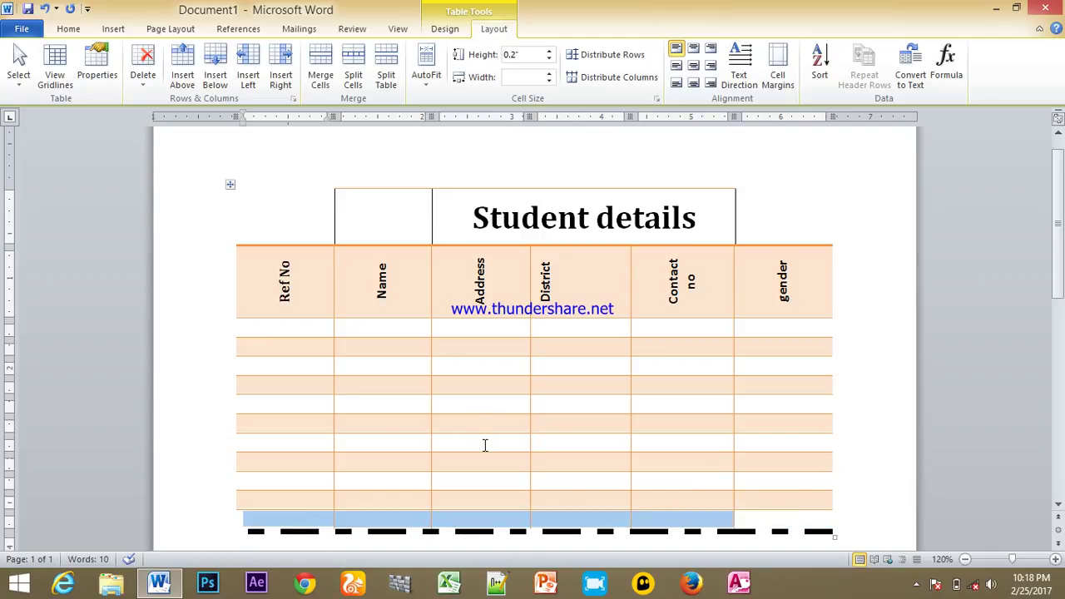
Try a height of 0.4" on the empty rows above the last row and return them to 0.2".
left_click_drag(280, 326, 792, 498)
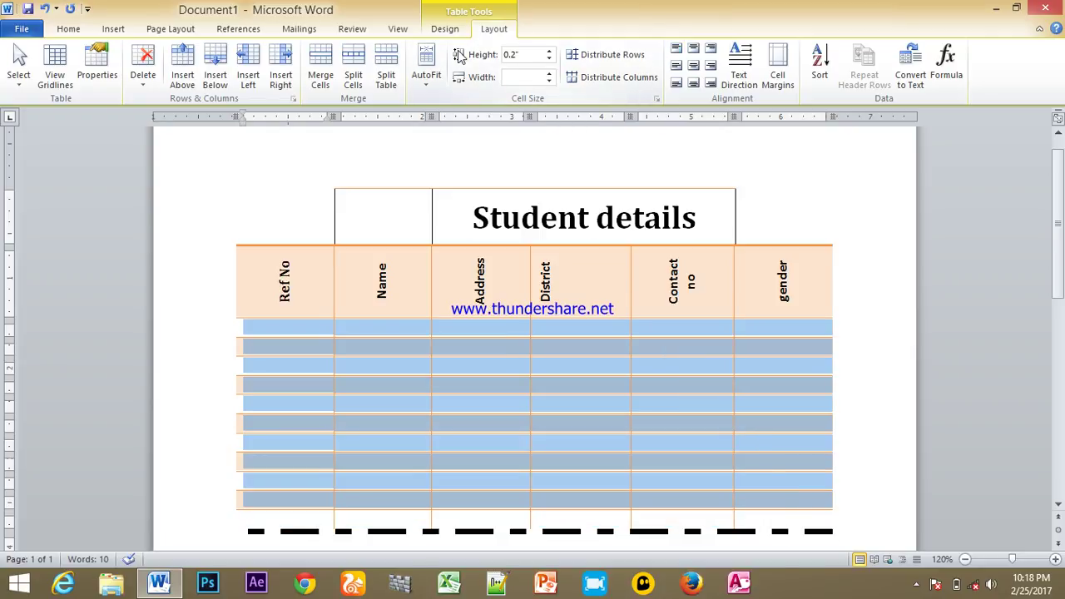
left_click(549, 59)
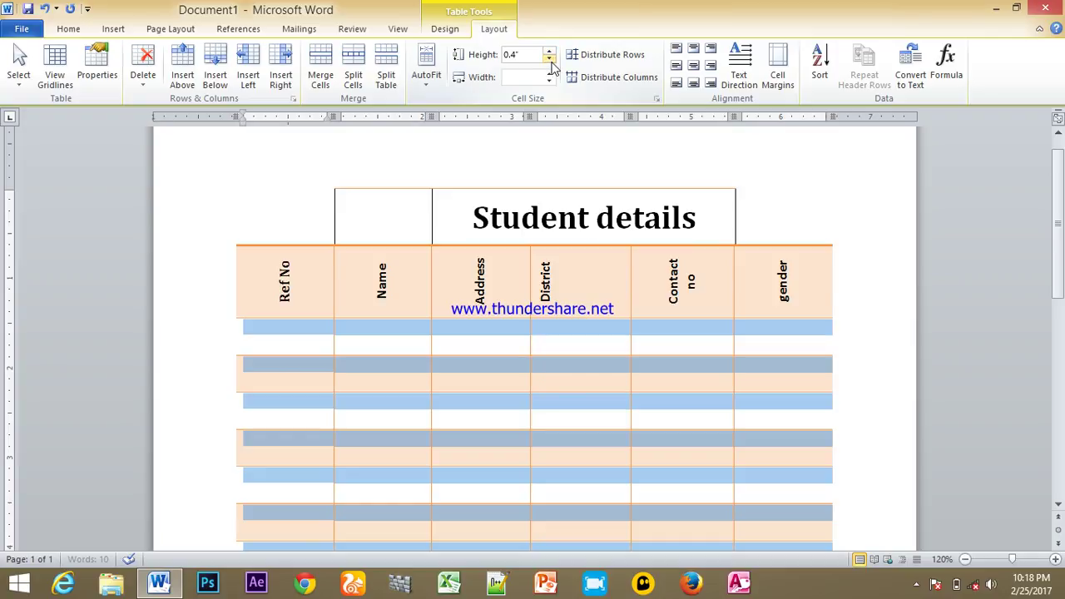
left_click(549, 50)
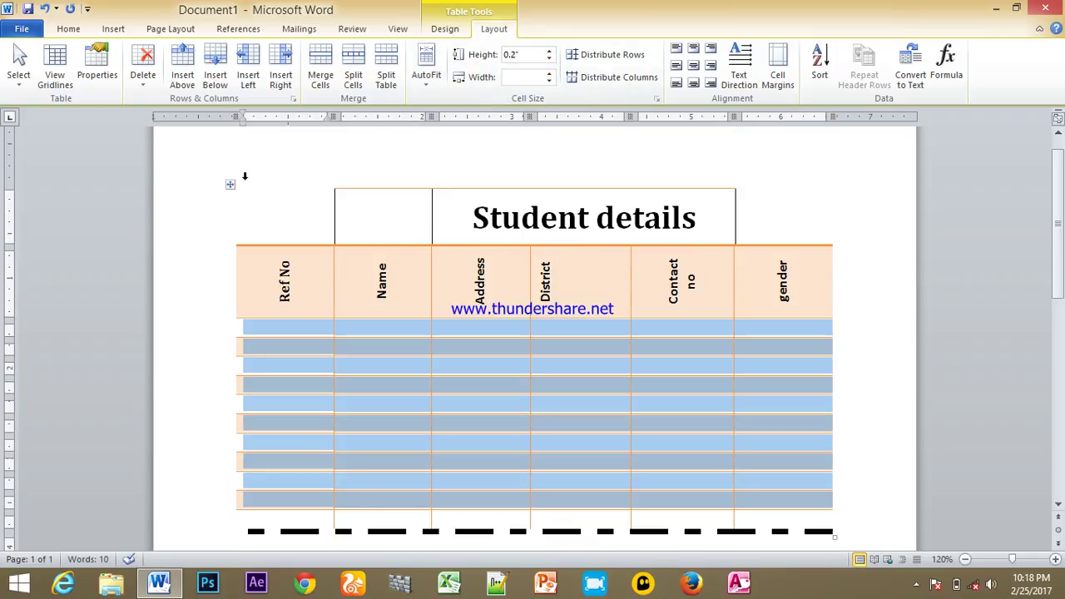
Zoom the page out to 77% to view the whole student details table.
scroll(442, 290, "down", 5)
left_click_drag(1012, 559, 993, 563)
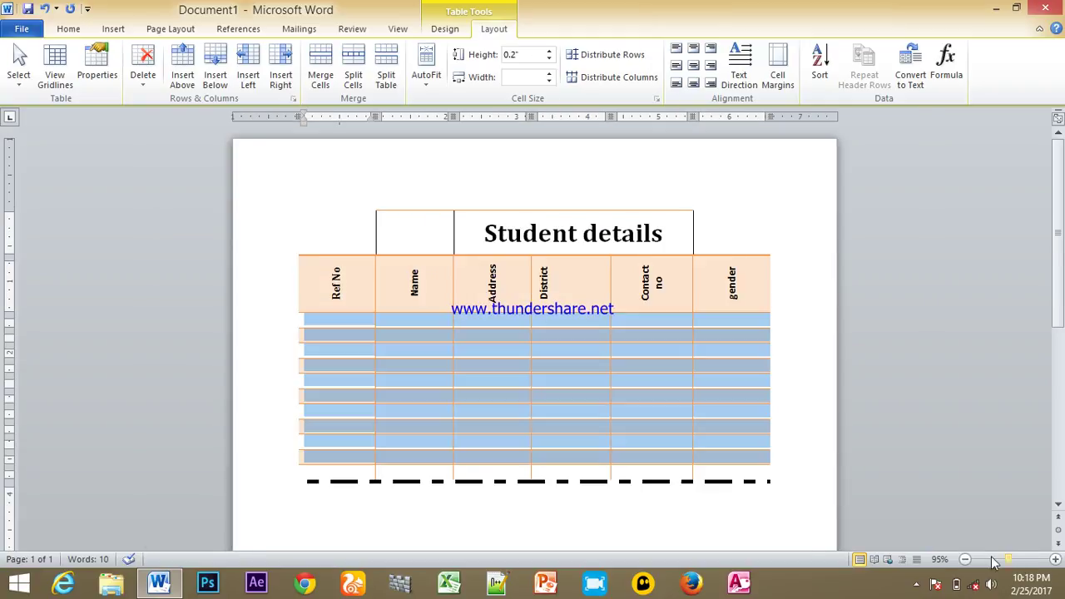
scroll(329, 374, "down", 1)
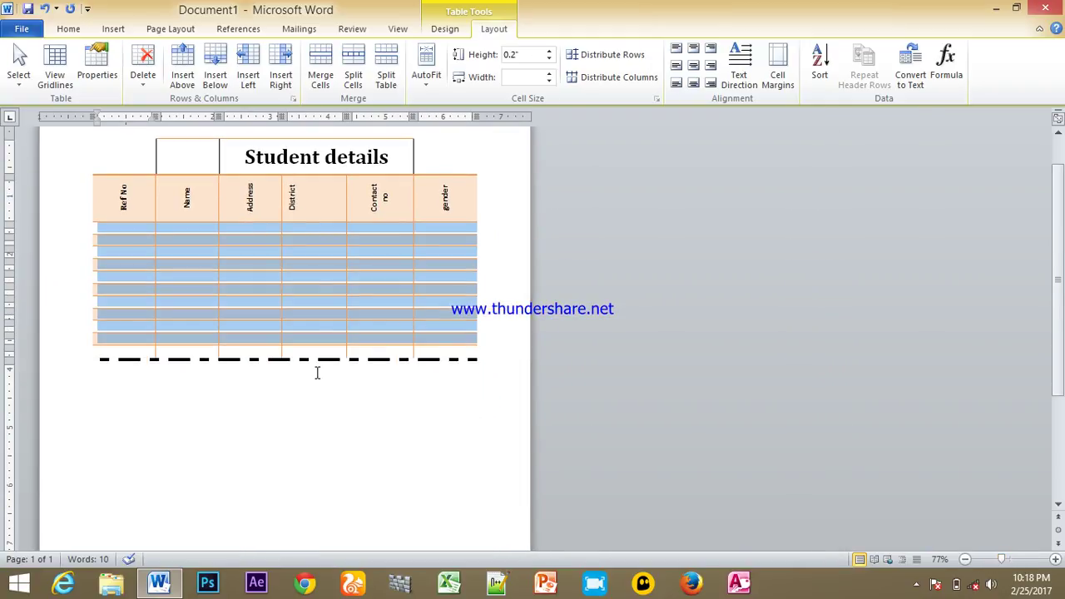
left_click(306, 405)
scroll(306, 405, "up", 1)
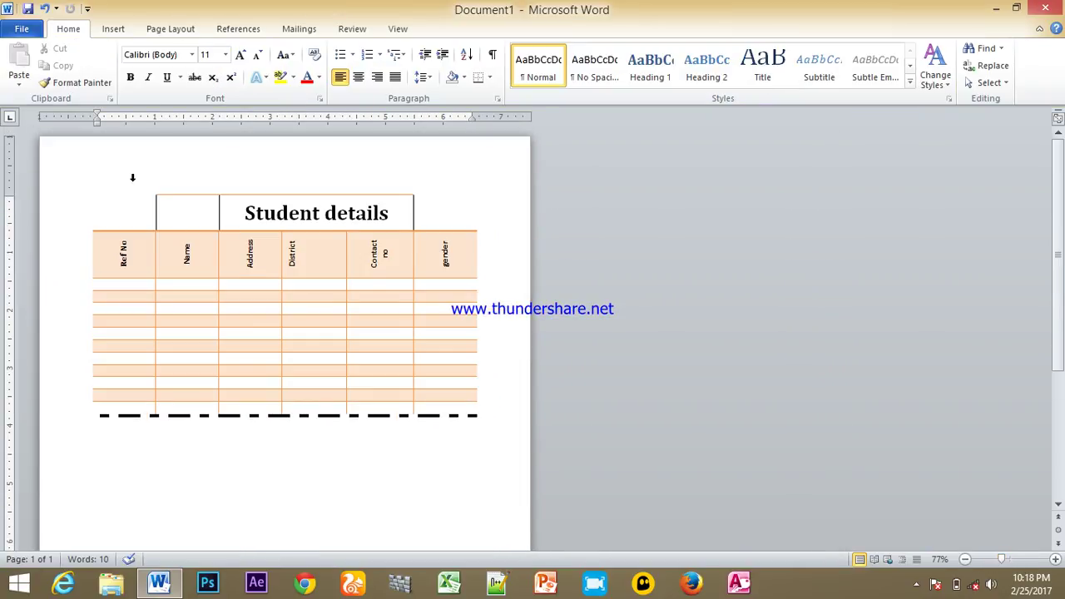
left_click_drag(132, 178, 152, 208)
left_click(87, 191)
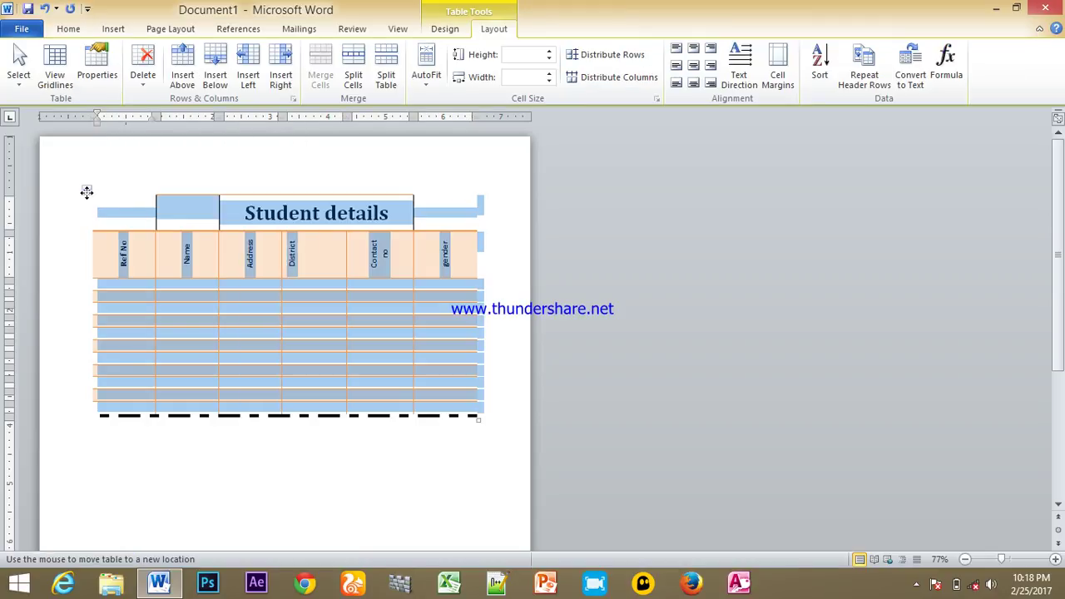
left_click(236, 304)
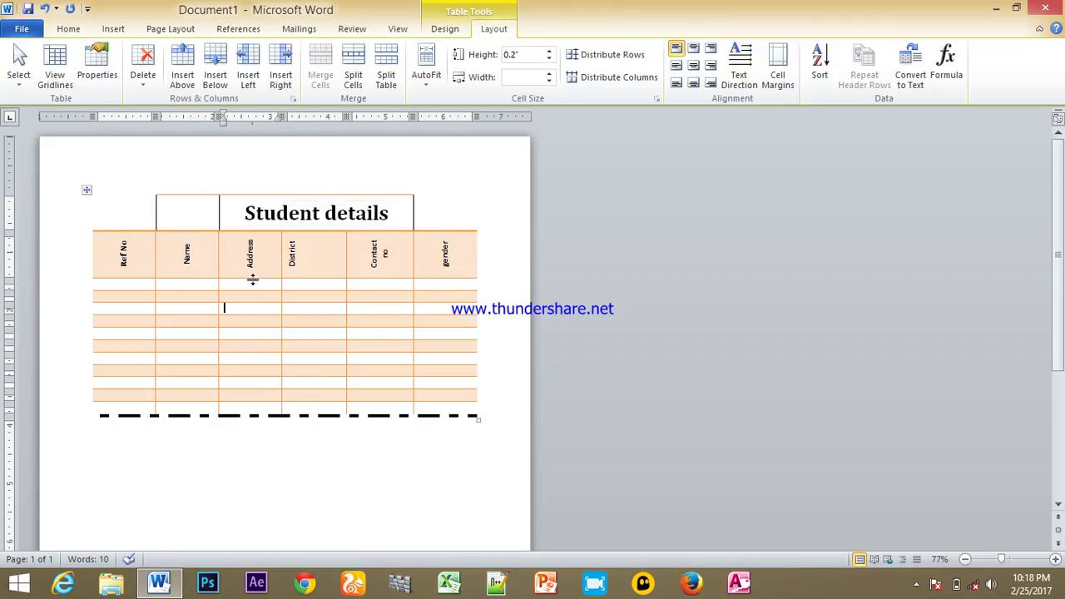
left_click(386, 485)
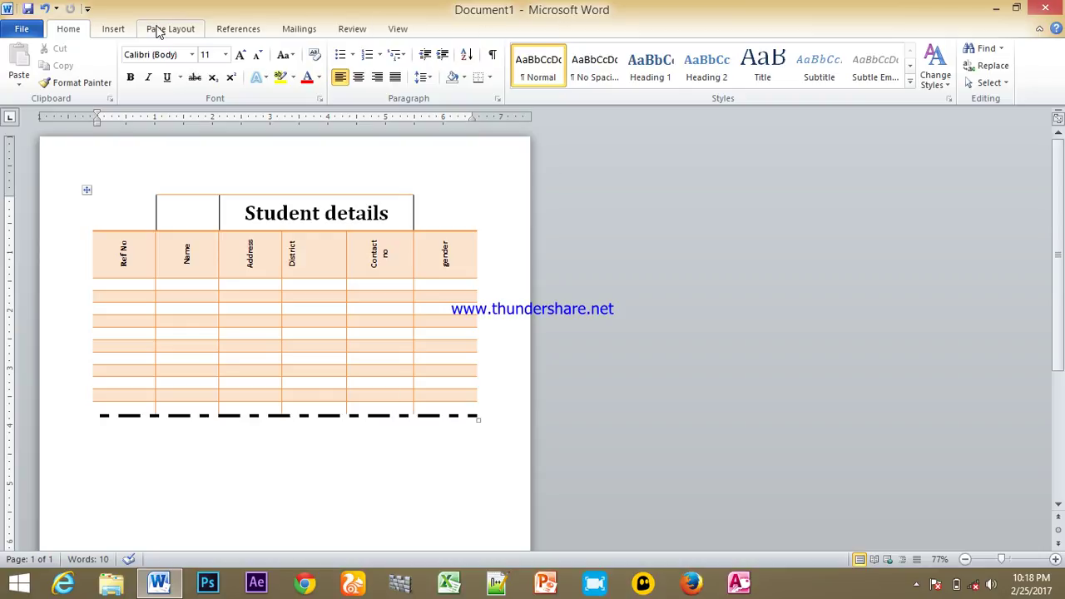
left_click(235, 302)
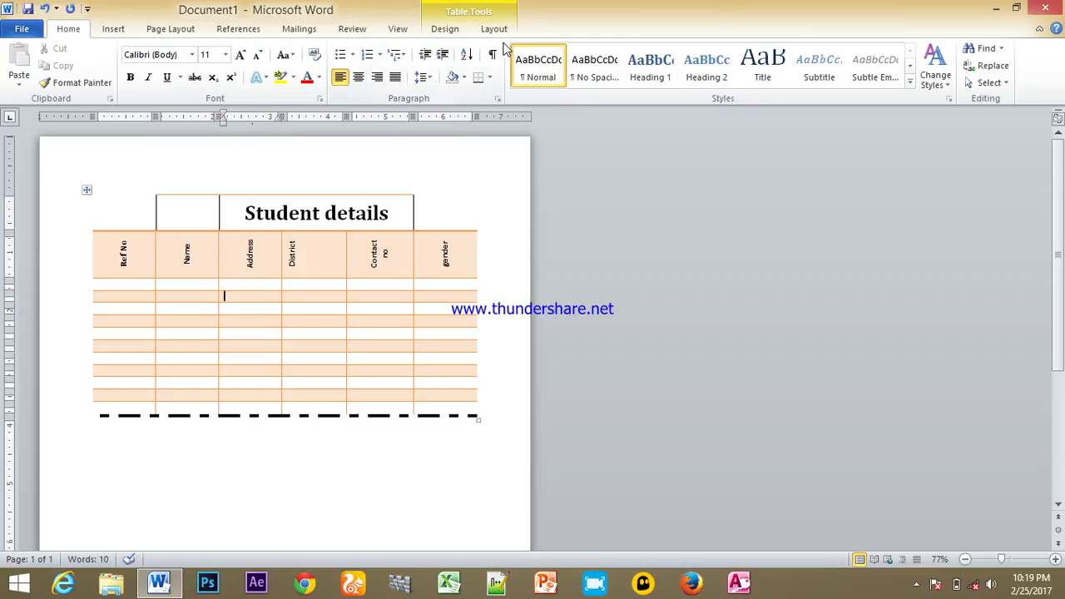
left_click(445, 29)
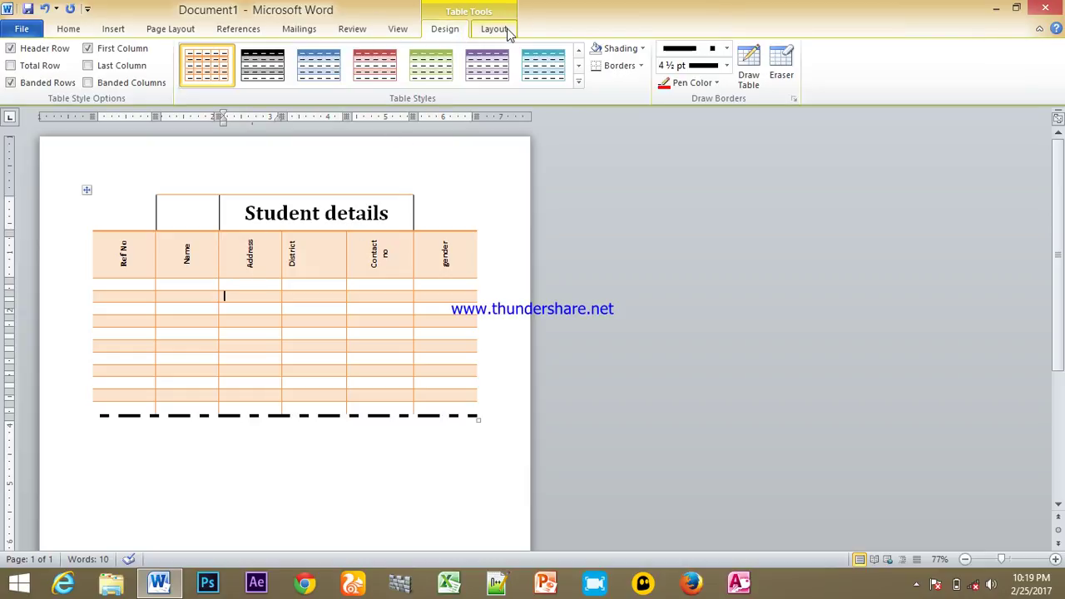
left_click(503, 29)
left_click(439, 22)
left_click(498, 29)
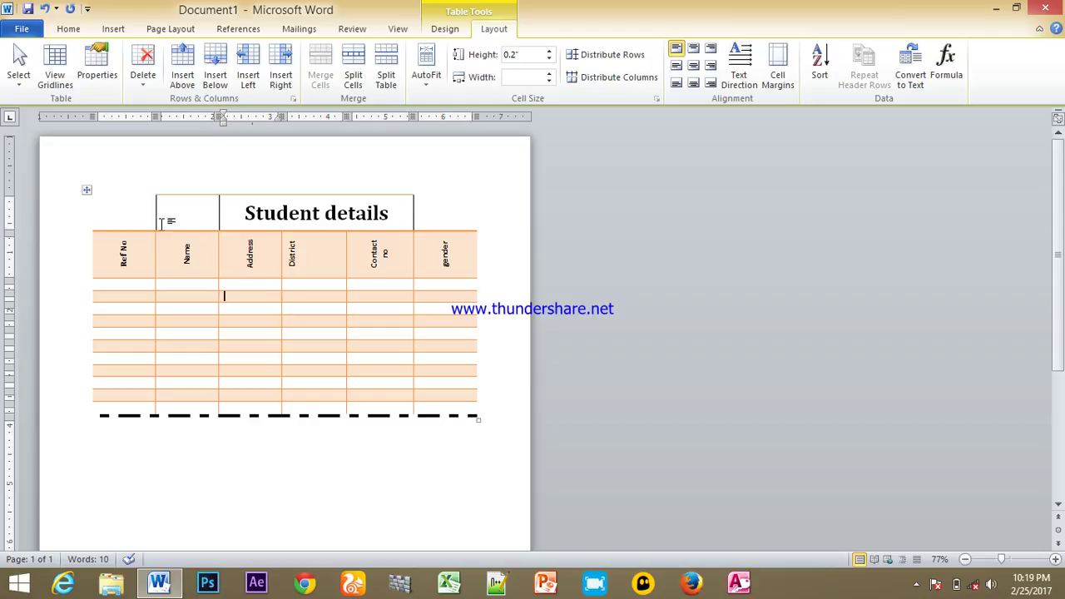
Move the whole student details table further down the page, leaving more space above its title row.
left_click(86, 190)
left_click_drag(85, 193, 72, 213)
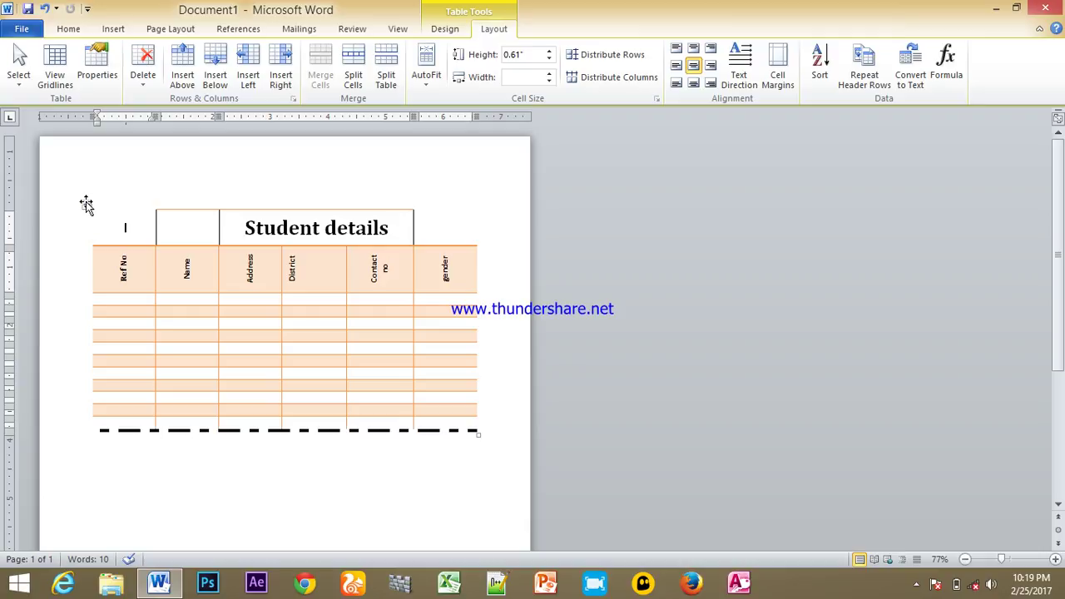
left_click_drag(87, 205, 100, 250)
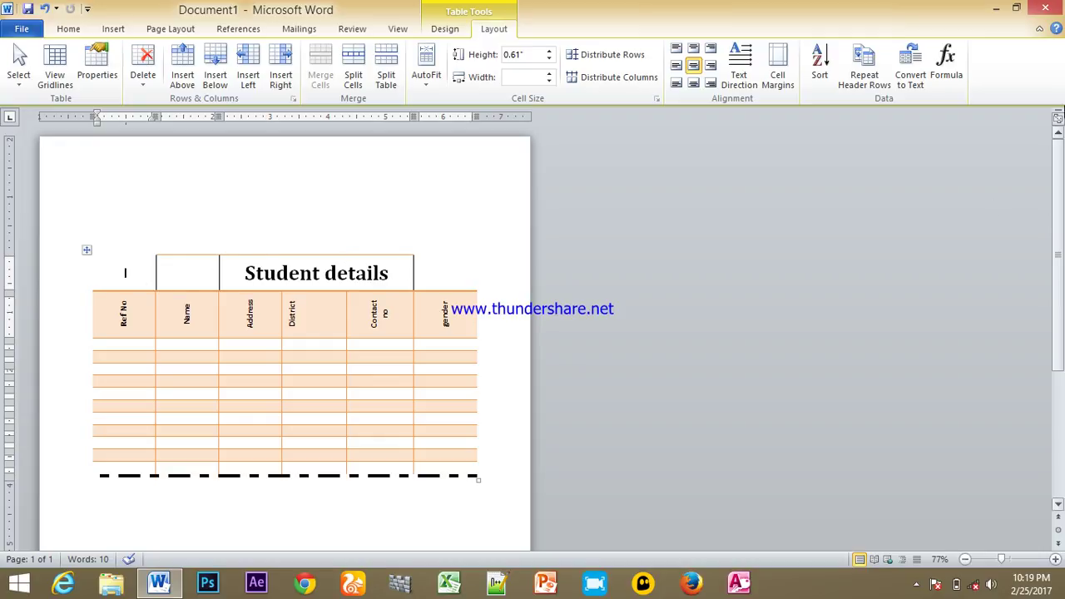
left_click(916, 585)
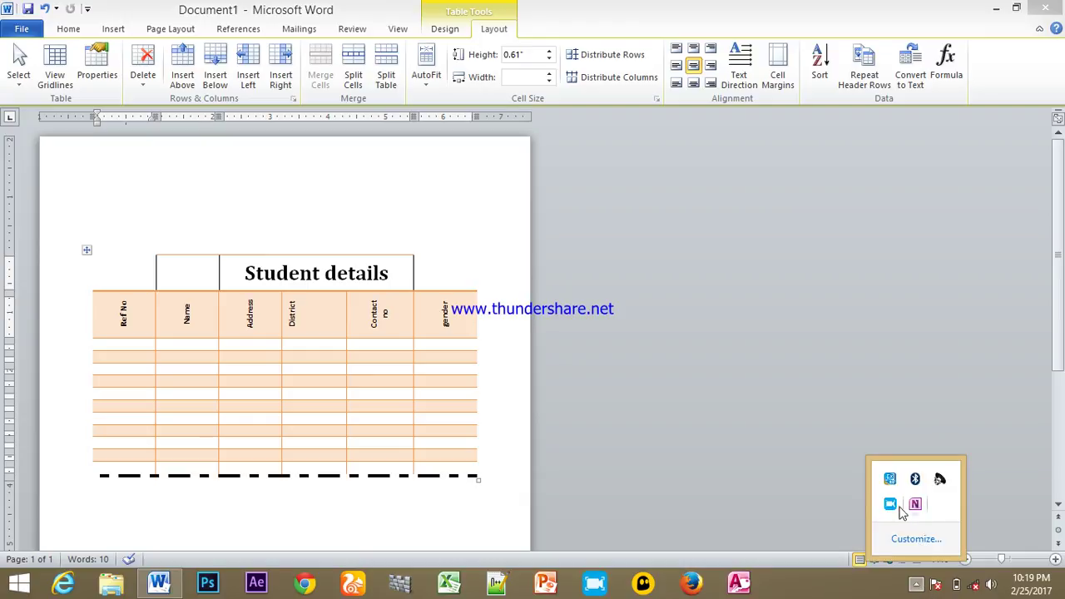